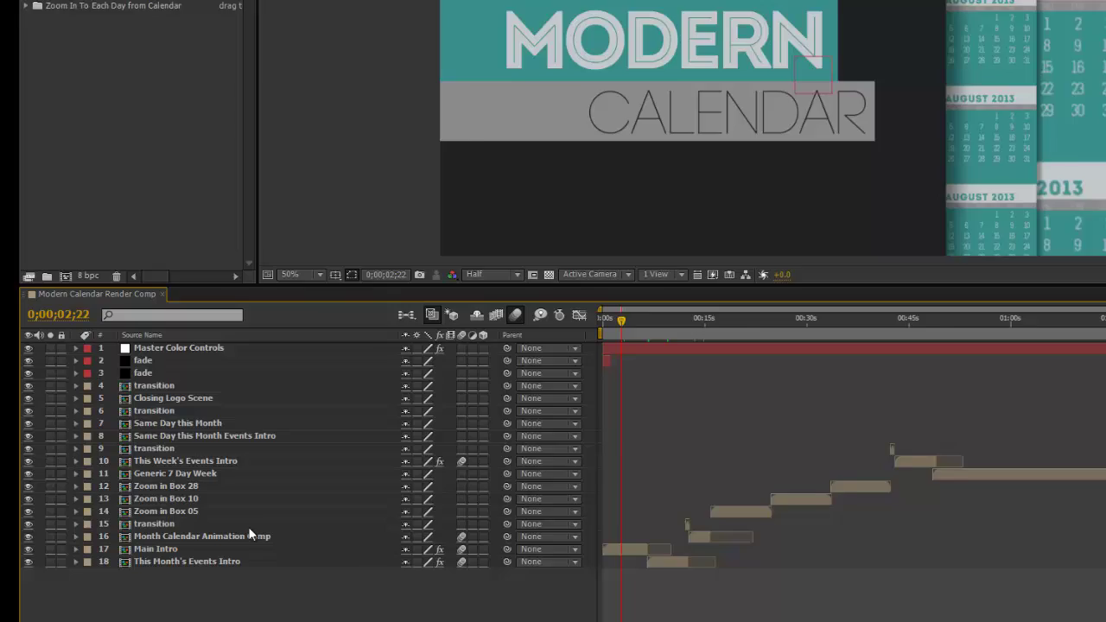
Step: Preview the Main Intro scene and locate the This Month's Events Intro layer in the timeline
{"action": "left_click", "coordinate": [189, 571]}
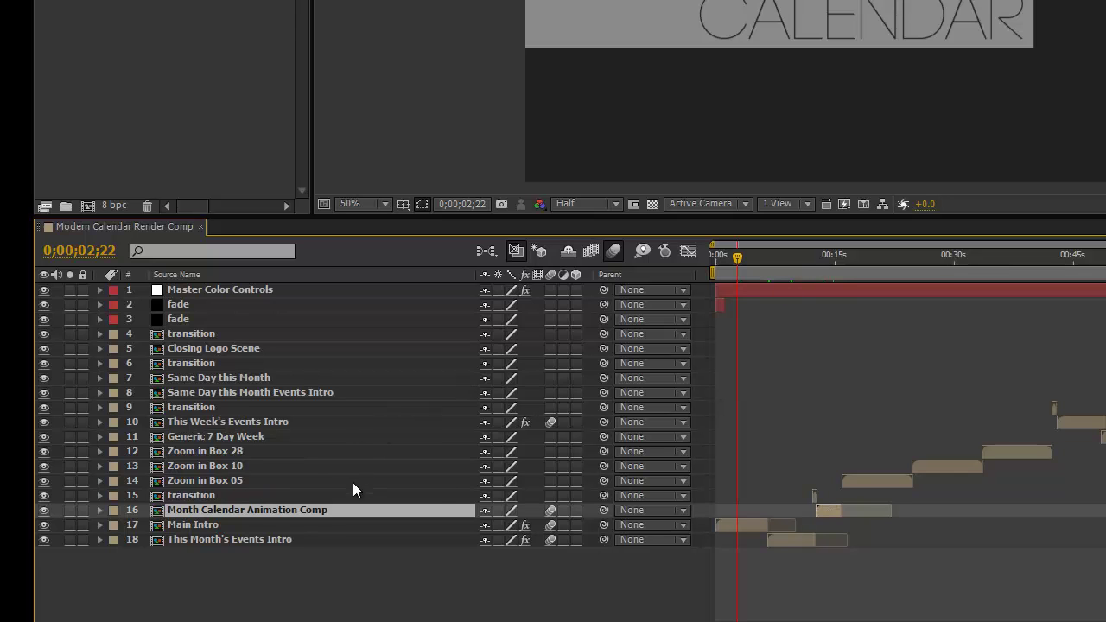
{"action": "left_click", "coordinate": [266, 527]}
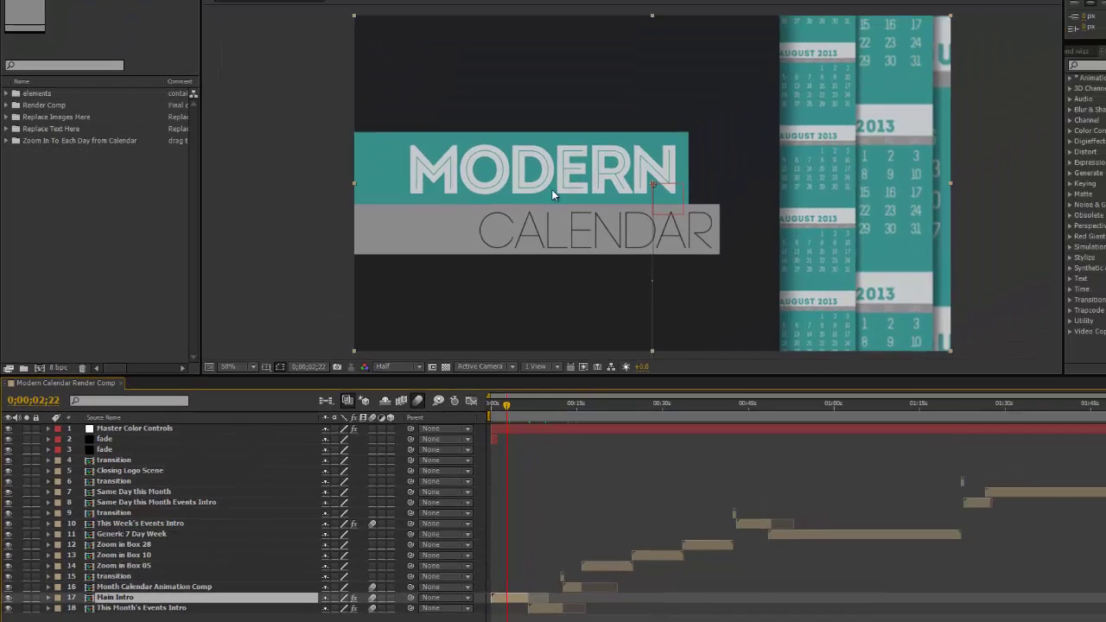
{"action": "left_click", "coordinate": [540, 403]}
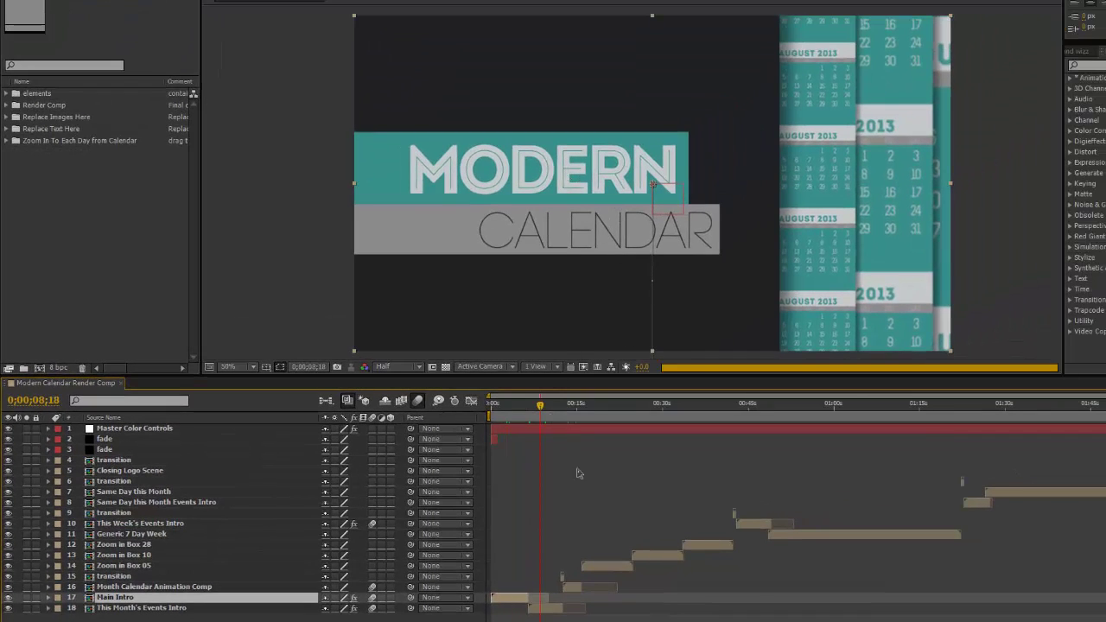
{"action": "left_click", "coordinate": [553, 609]}
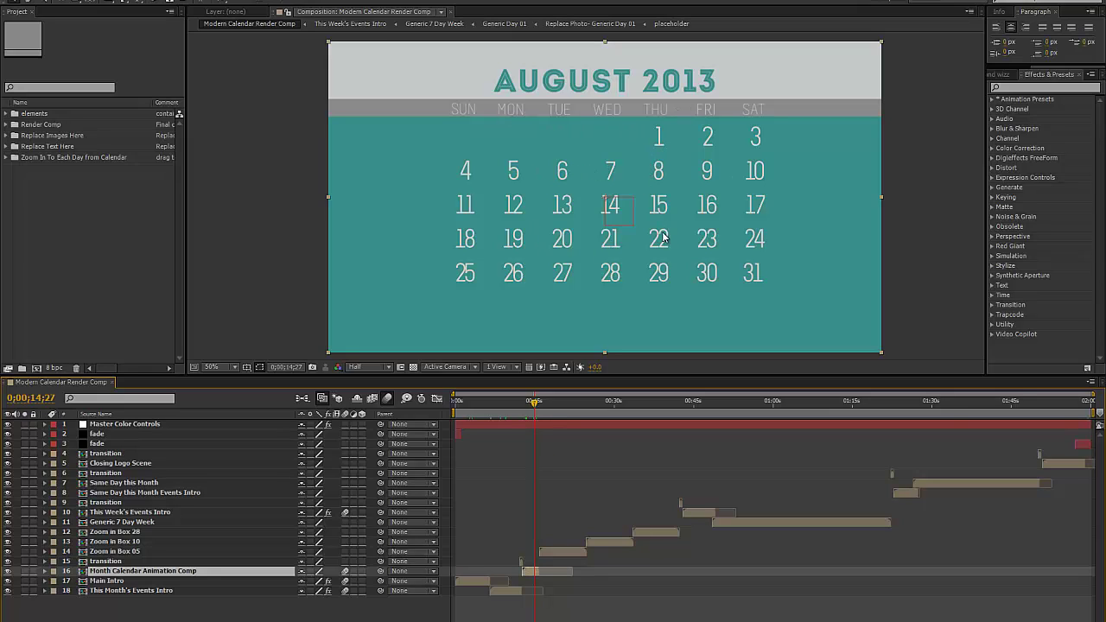
Step: Preview the Zoom in Box 05 layer from the full August 2013 month view through the Thursday 1 event scene
{"action": "left_click", "coordinate": [555, 402]}
{"action": "left_click", "coordinate": [556, 550]}
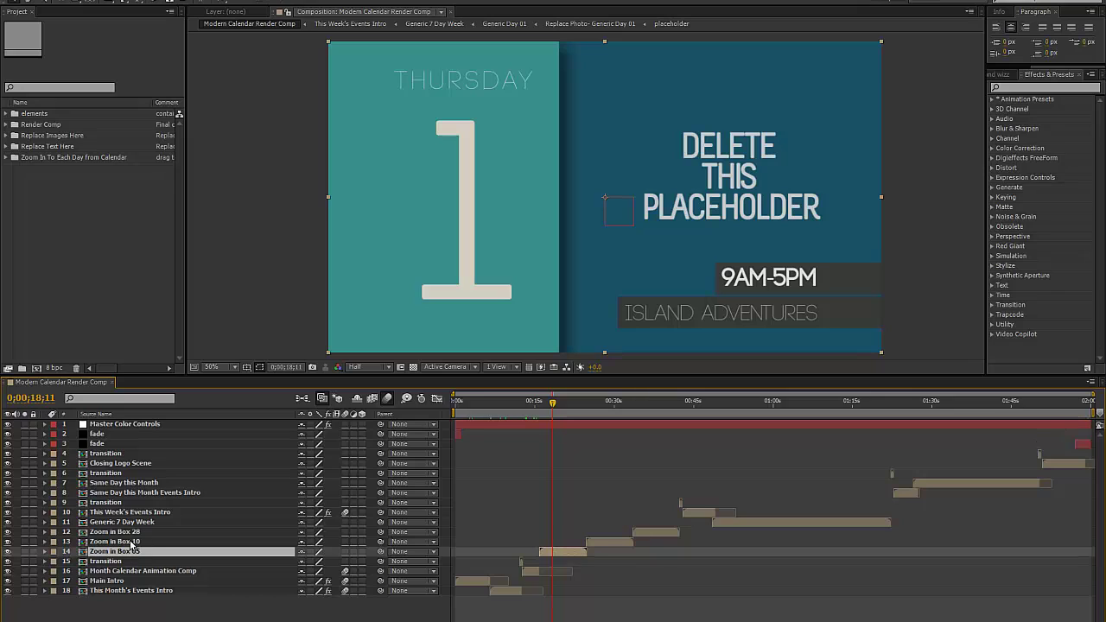
{"action": "left_click", "coordinate": [537, 404]}
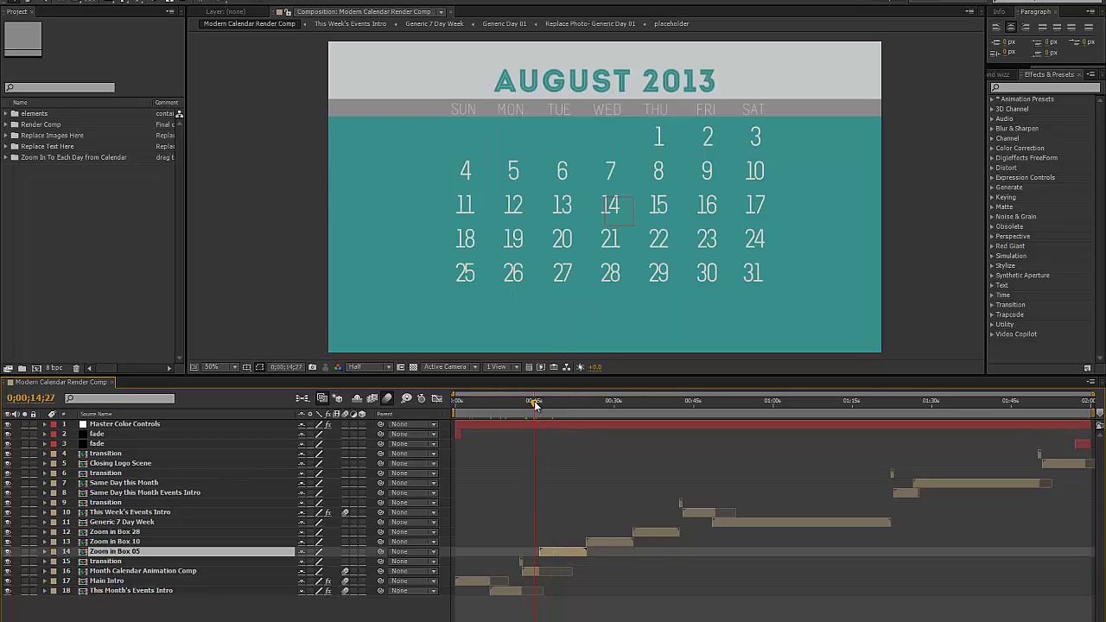
{"action": "key", "text": "space"}
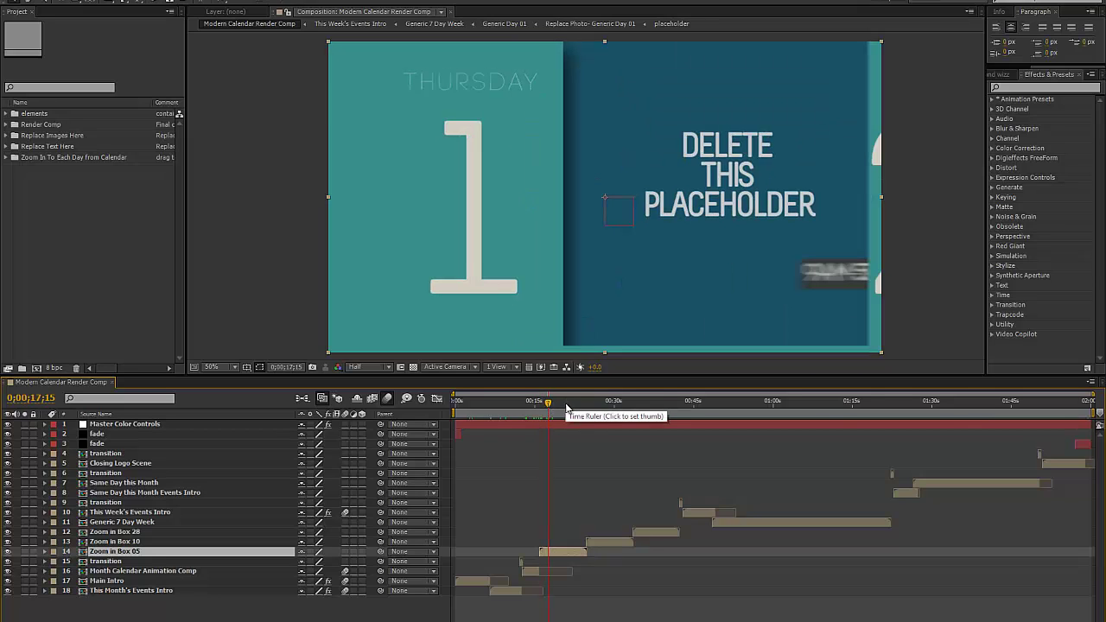
{"action": "left_click", "coordinate": [566, 411]}
{"action": "left_click_drag", "start_coordinate": [576, 410], "coordinate": [588, 409]}
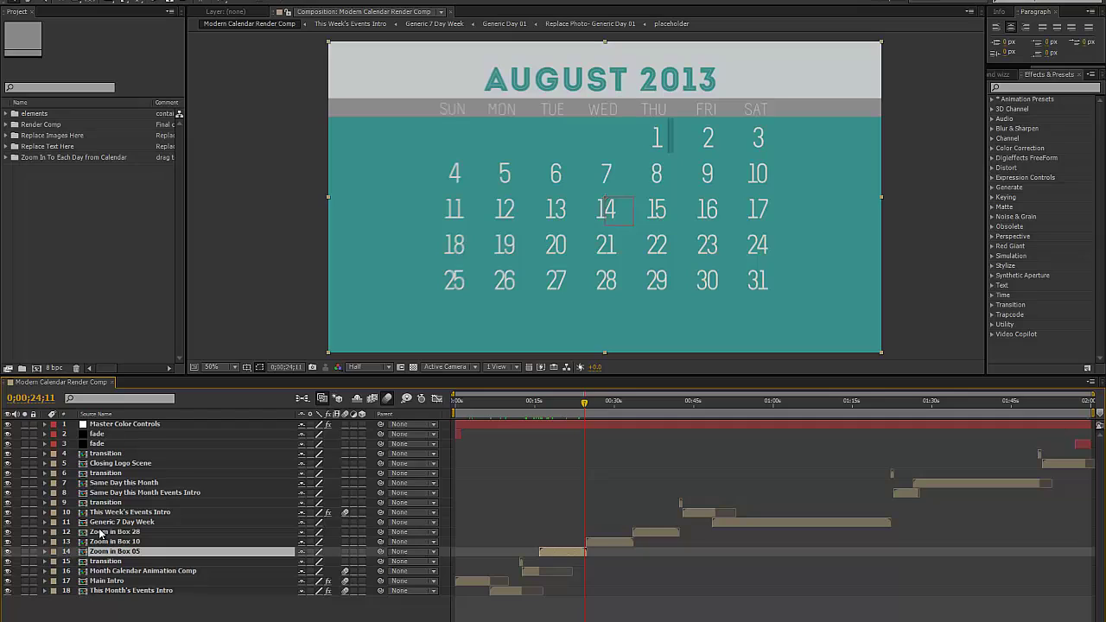
Step: Select the Zoom in Box 05, Zoom in Box 10 and Zoom in Box 28 layers one by one to locate their clips
{"action": "left_click", "coordinate": [142, 542]}
{"action": "left_click", "coordinate": [142, 534]}
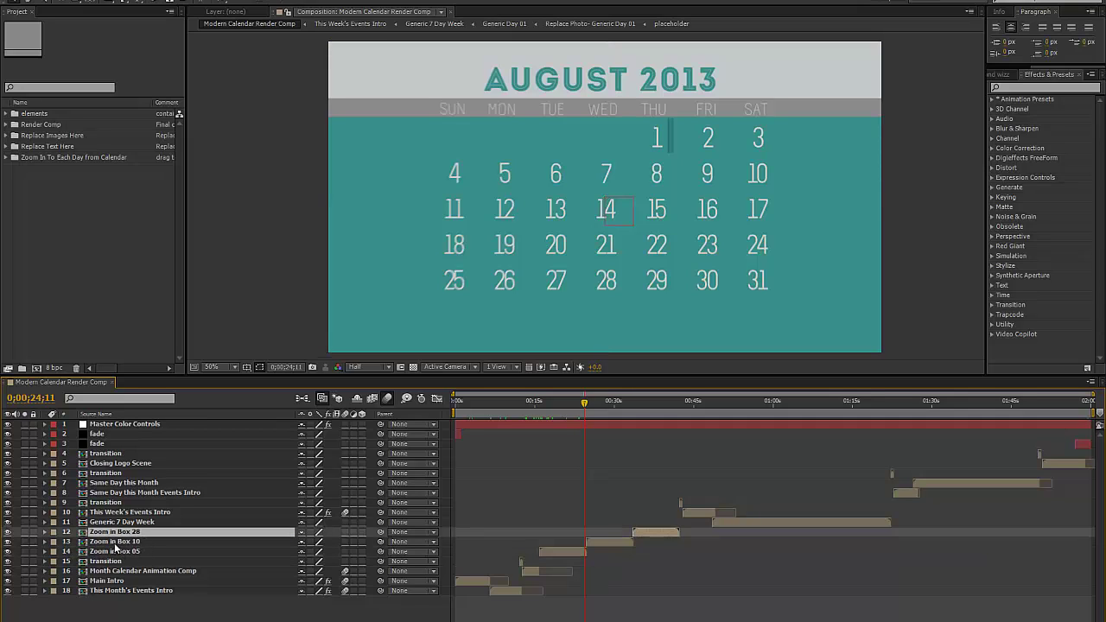
{"action": "left_click", "coordinate": [134, 551]}
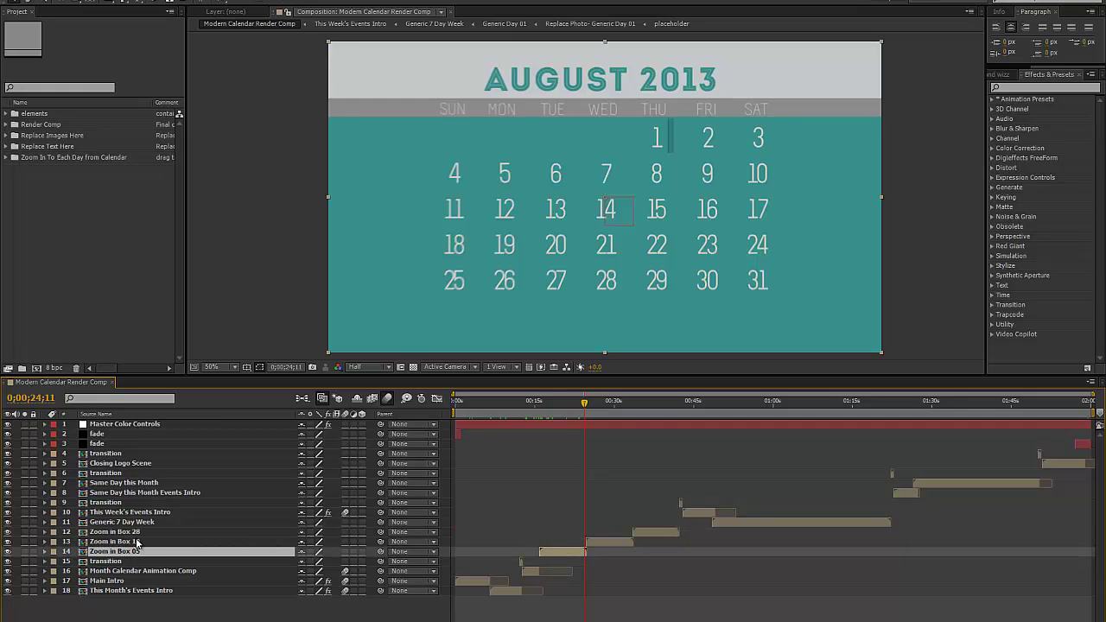
{"action": "left_click", "coordinate": [135, 543]}
{"action": "left_click", "coordinate": [136, 535]}
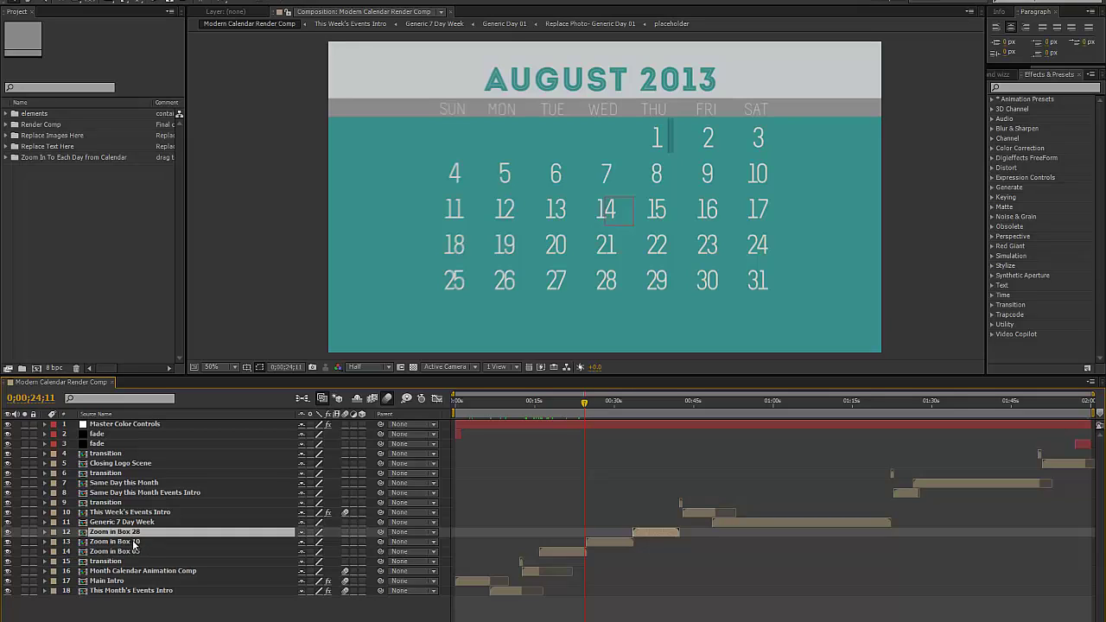
Step: Select the This Week's Events Intro layer and preview its schedule title through to the Day 1 scene
{"action": "left_click_drag", "start_coordinate": [683, 404], "coordinate": [695, 406]}
{"action": "left_click", "coordinate": [696, 514]}
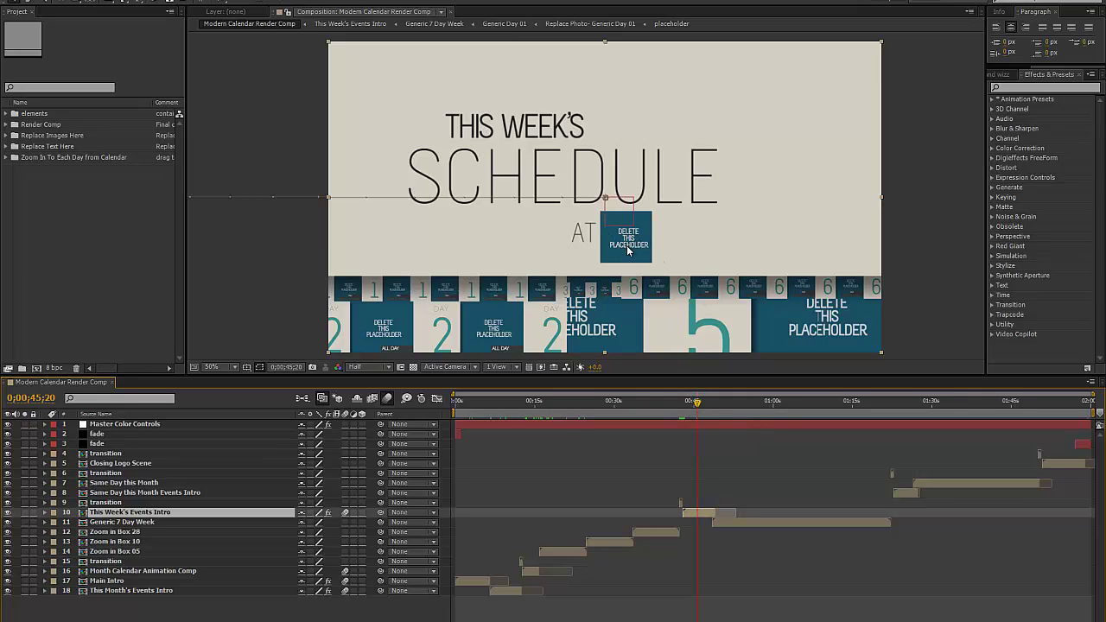
{"action": "left_click", "coordinate": [715, 401]}
{"action": "left_click_drag", "start_coordinate": [717, 405], "coordinate": [728, 407]}
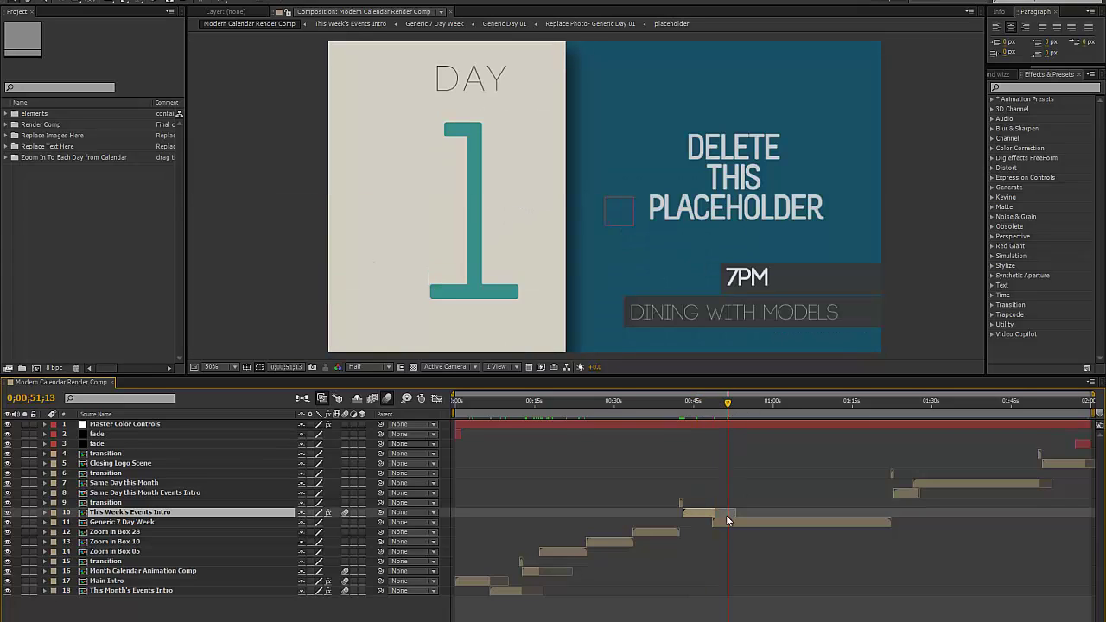
Step: Select the Generic 7 Day Week layer and preview its daily event scenes through Day 7
{"action": "left_click", "coordinate": [727, 522]}
{"action": "left_click", "coordinate": [722, 404]}
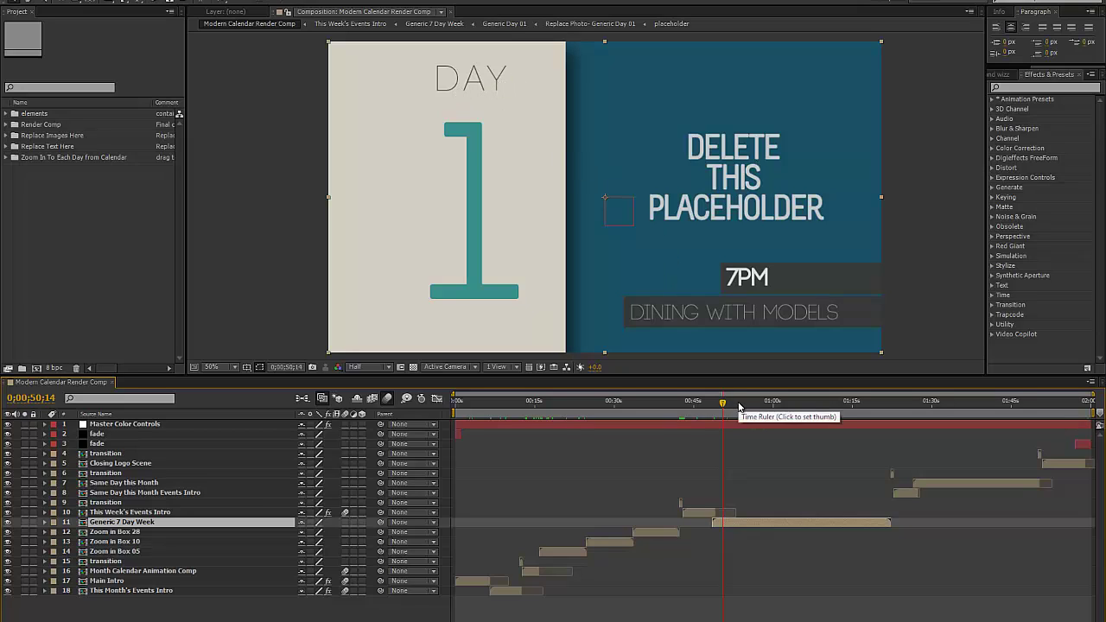
{"action": "left_click_drag", "start_coordinate": [737, 404], "coordinate": [870, 405]}
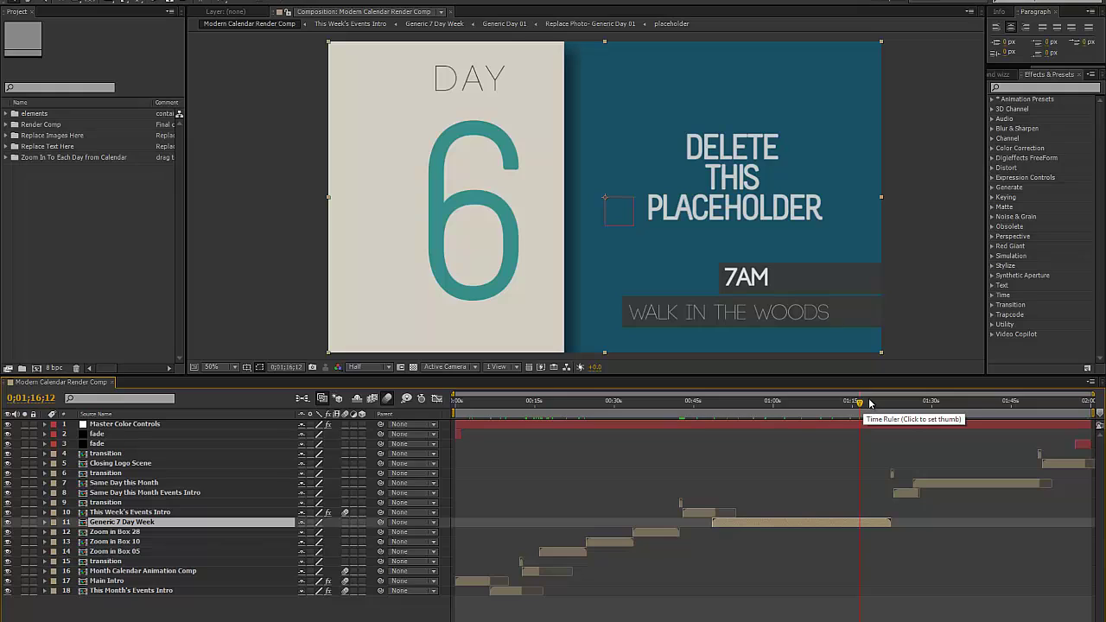
{"action": "left_click", "coordinate": [881, 405]}
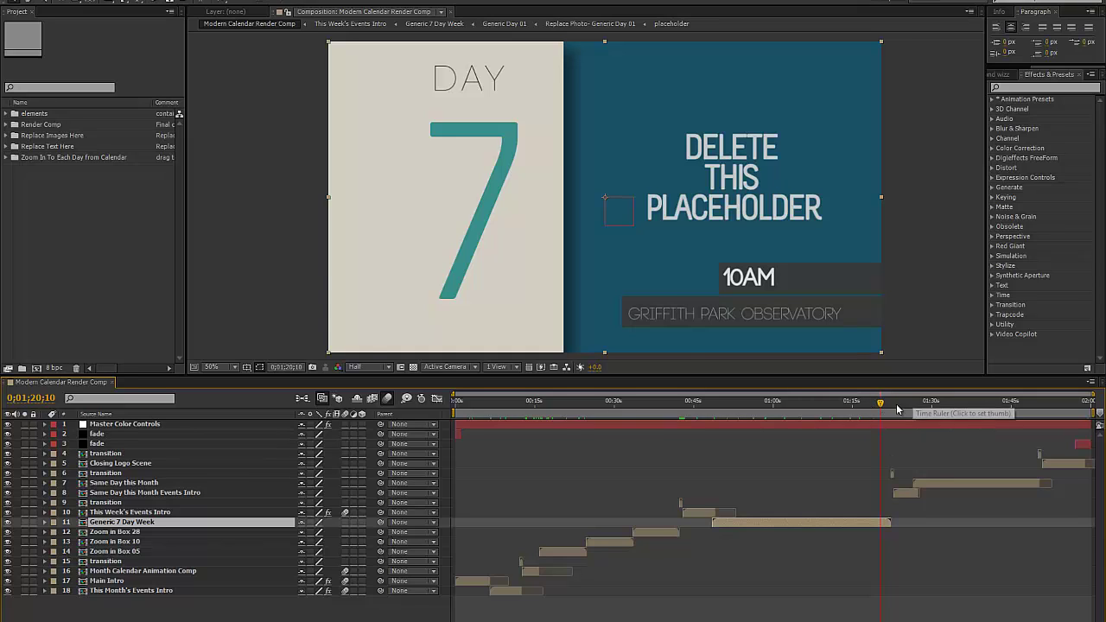
Step: Select the Same Day this Month Events Intro layer and preview its Every Friday title through to the Friday 2 scene
{"action": "left_click", "coordinate": [907, 404]}
{"action": "left_click", "coordinate": [913, 493]}
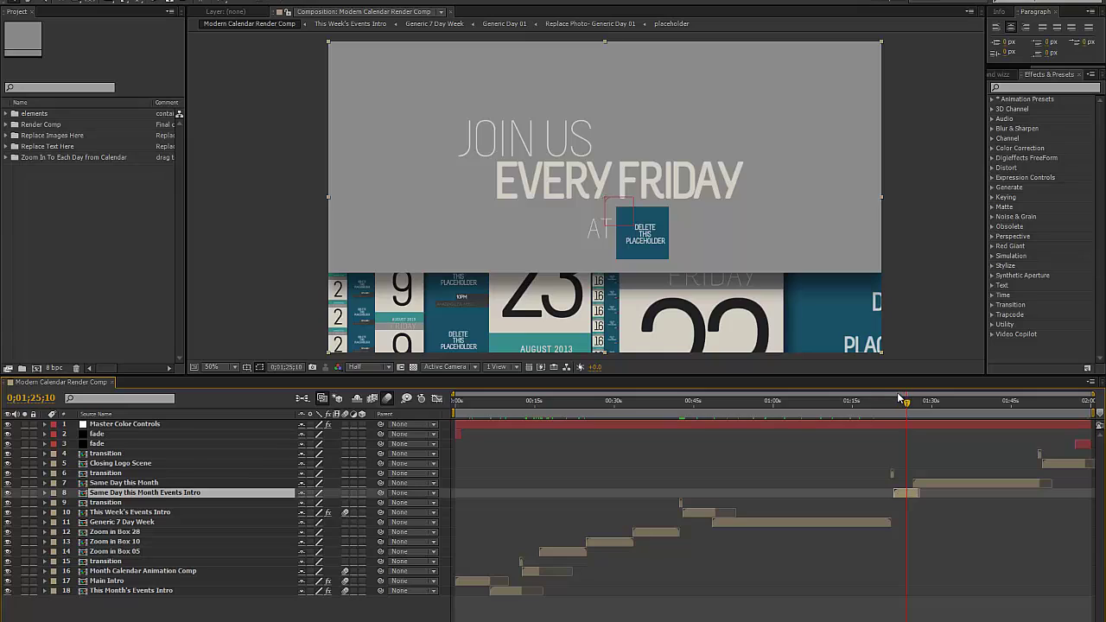
{"action": "left_click", "coordinate": [917, 403]}
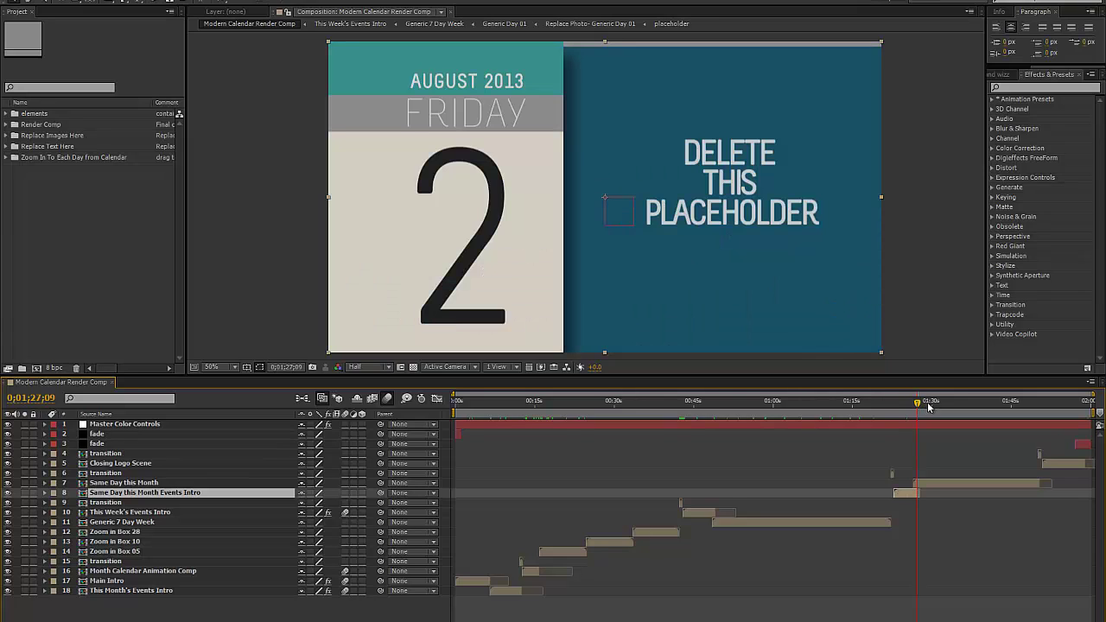
{"action": "left_click", "coordinate": [928, 404]}
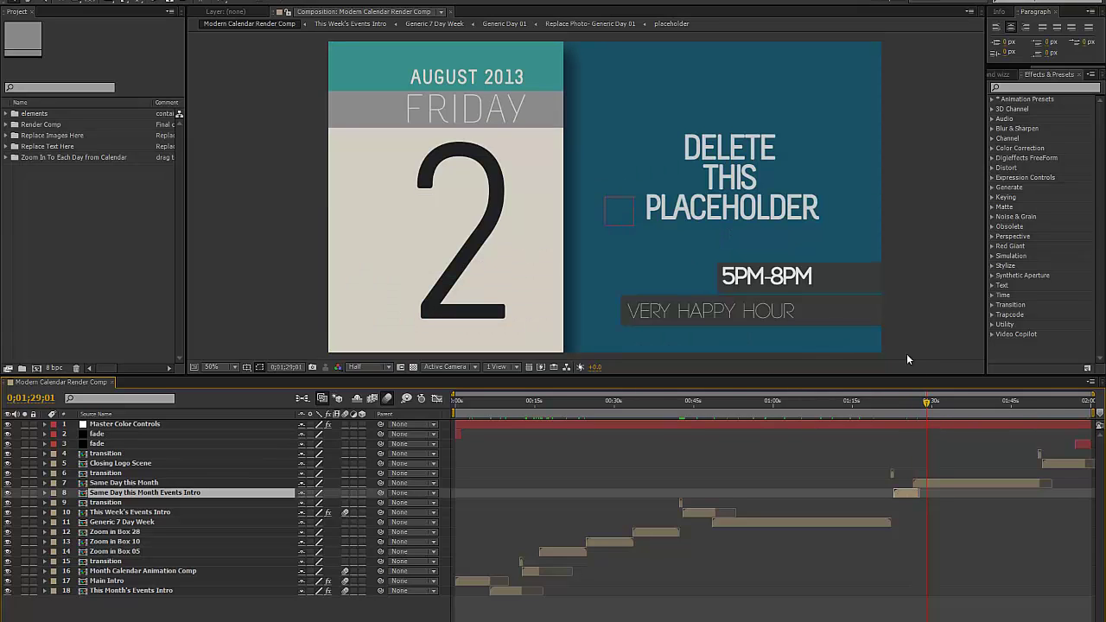
Step: Select the Same Day this Month layer and preview the Friday scenes for August 9, 16 and 23
{"action": "left_click", "coordinate": [465, 107]}
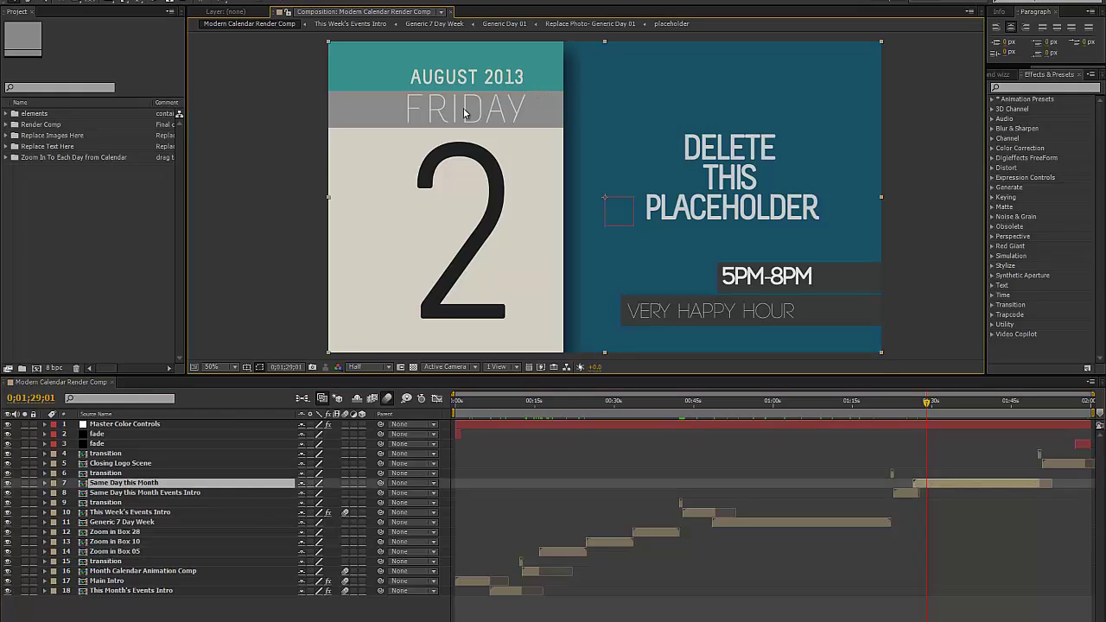
{"action": "left_click", "coordinate": [939, 403]}
{"action": "left_click", "coordinate": [964, 403]}
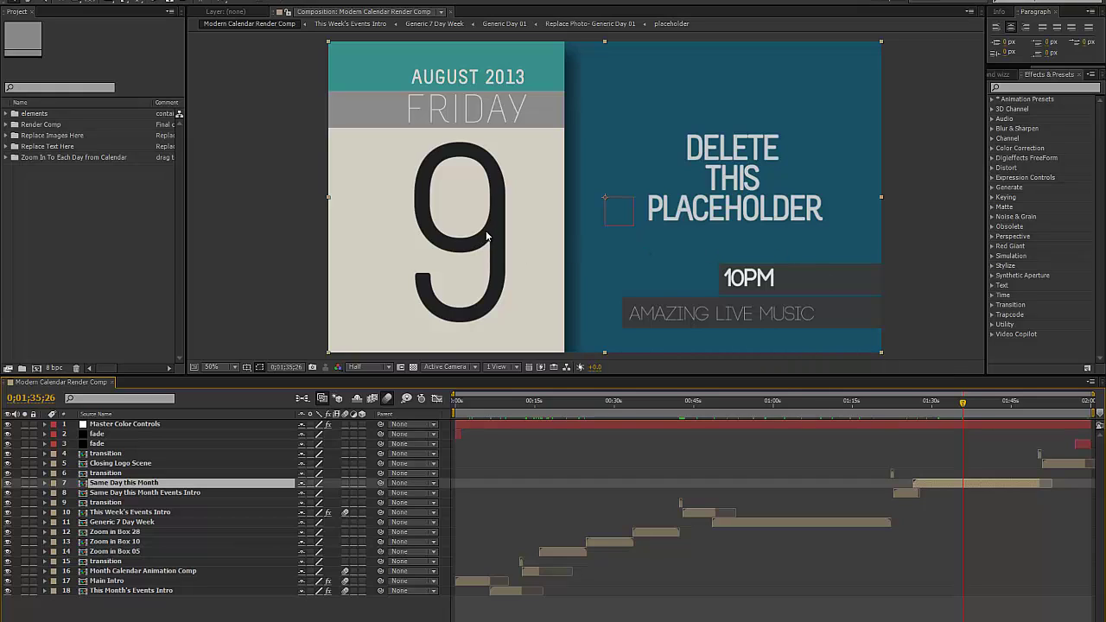
{"action": "left_click", "coordinate": [982, 402]}
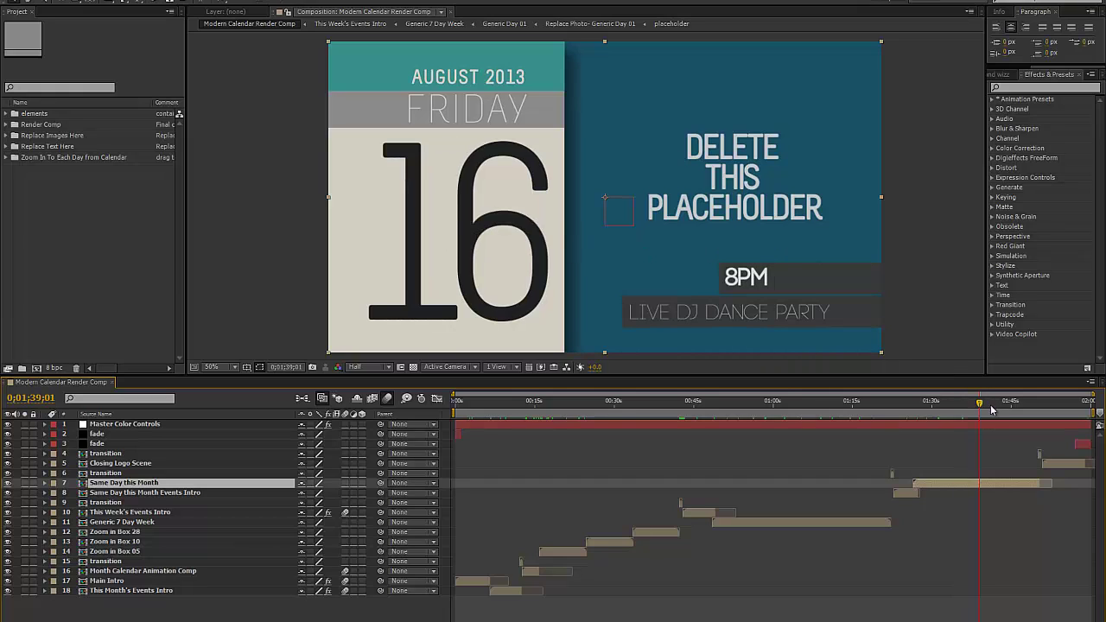
{"action": "left_click", "coordinate": [1004, 403]}
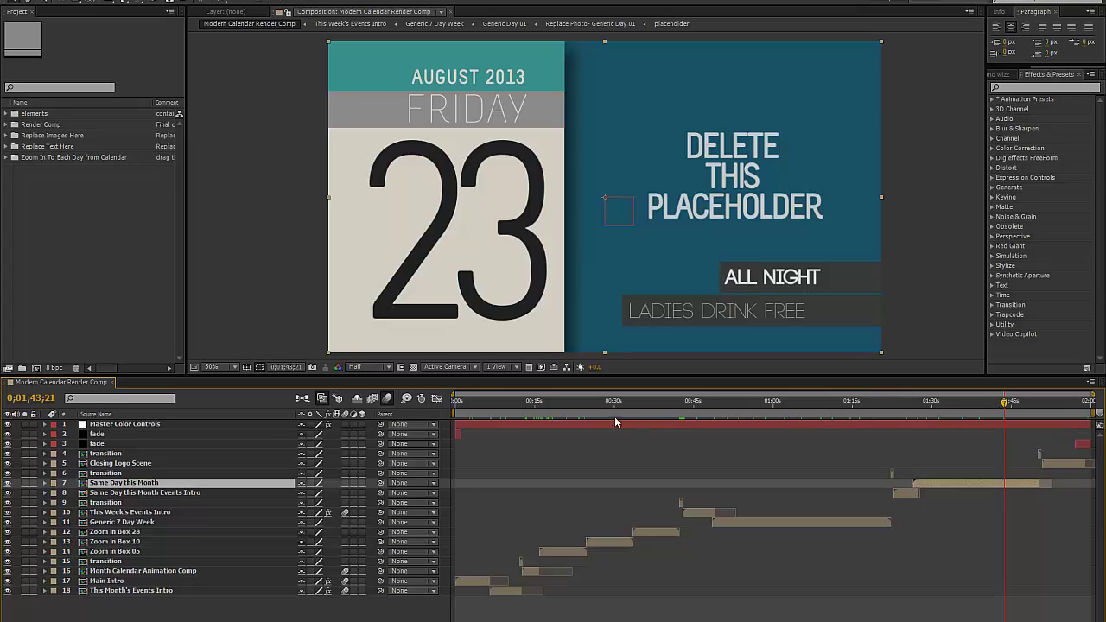
Step: Compare the August 2013 month calendar scenes with the weekly schedule intro and its Day 1 scene
{"action": "left_click", "coordinate": [560, 403]}
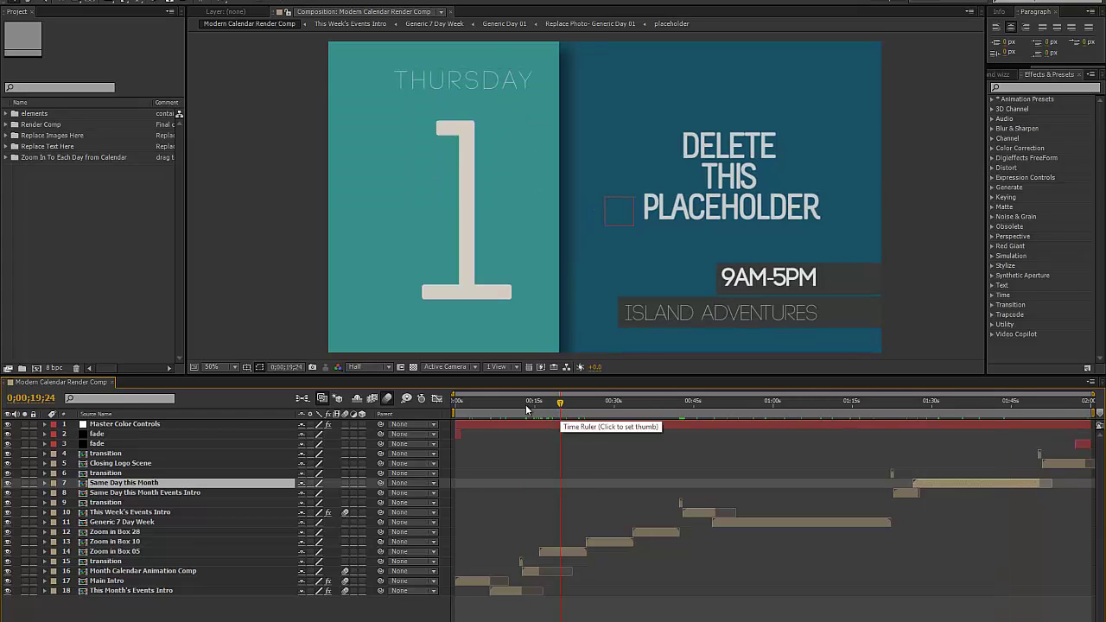
{"action": "left_click", "coordinate": [526, 404]}
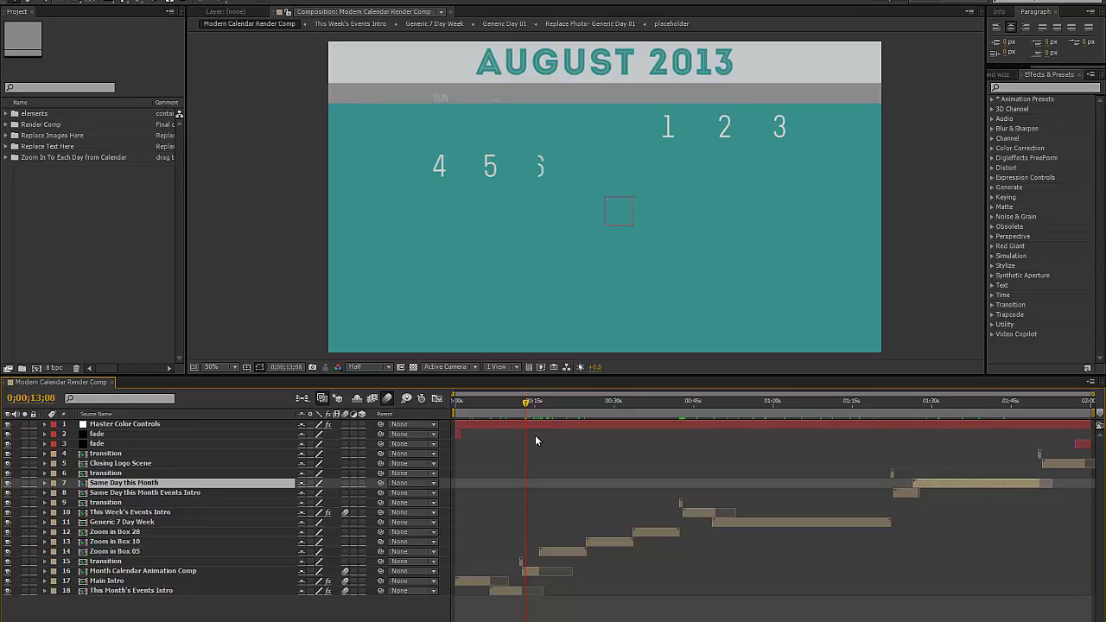
{"action": "left_click", "coordinate": [533, 403]}
{"action": "left_click", "coordinate": [717, 404]}
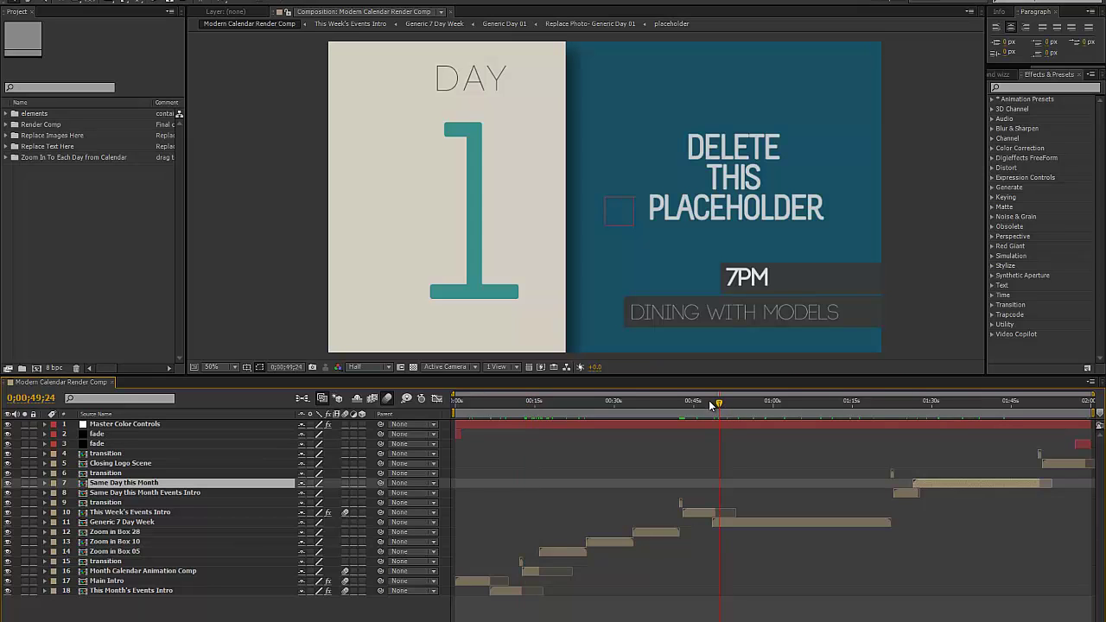
{"action": "left_click", "coordinate": [708, 404]}
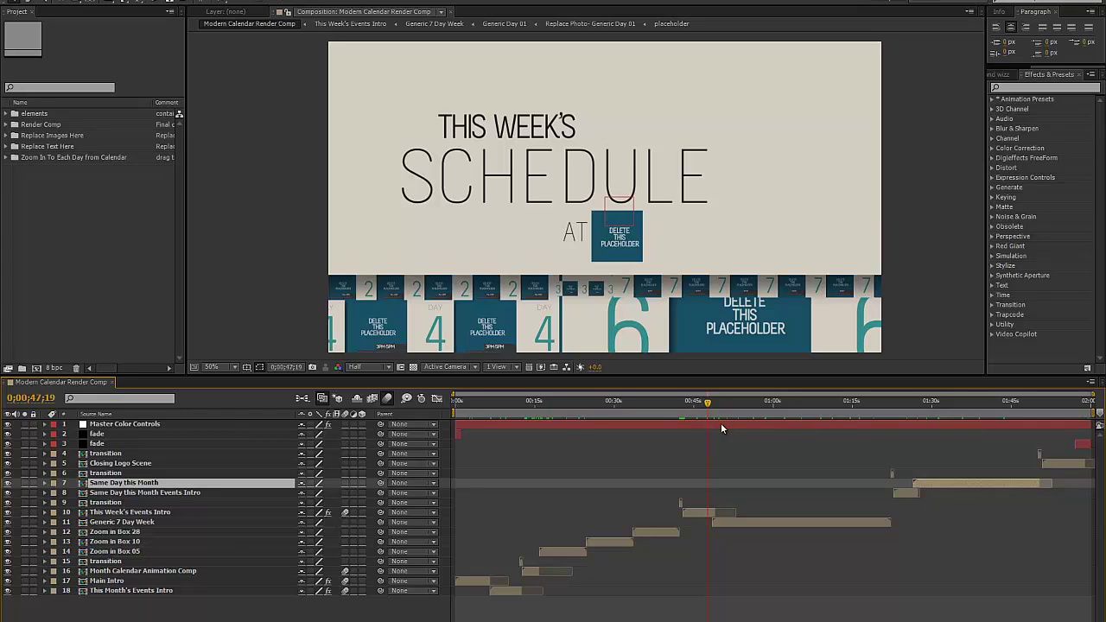
{"action": "left_click", "coordinate": [533, 402]}
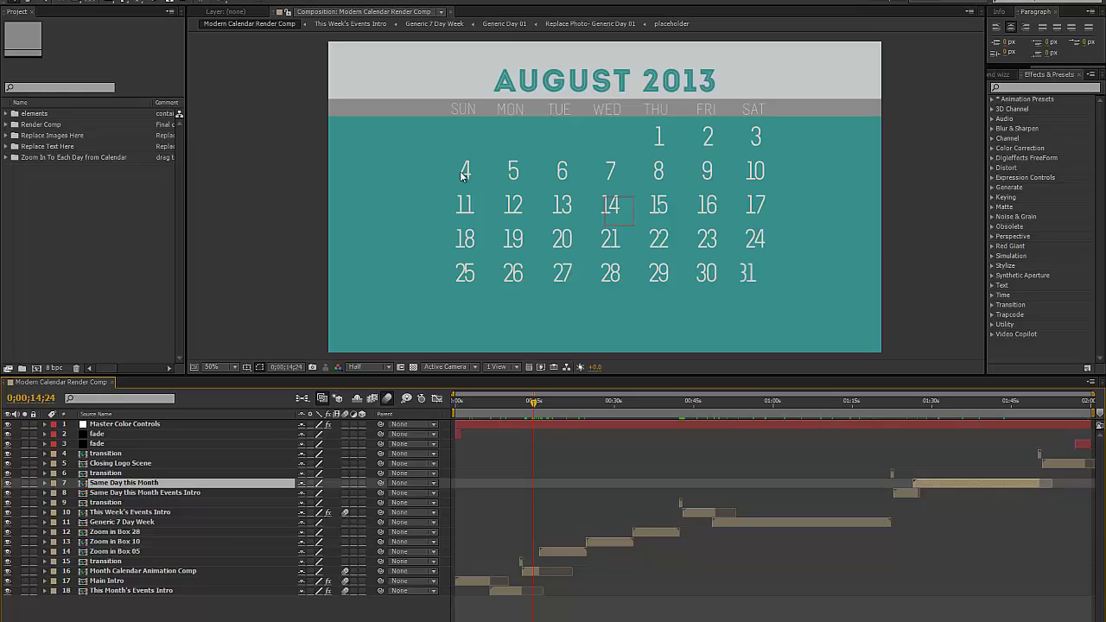
Step: Scrub from the Day 1 scene to the closing logo scene with the tagline and website
{"action": "left_click", "coordinate": [724, 412]}
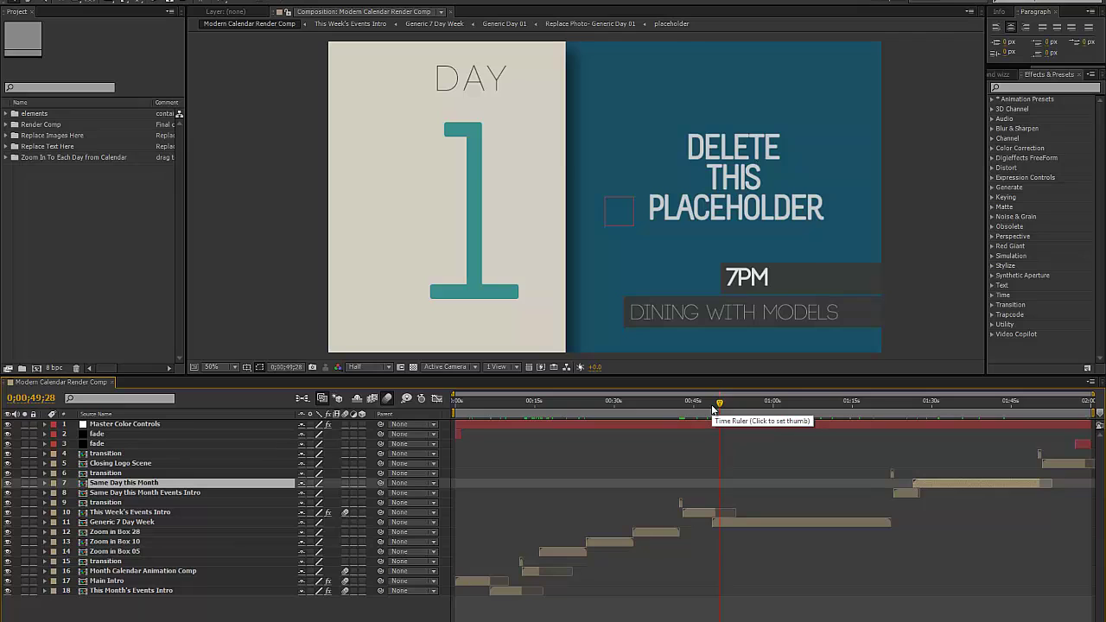
{"action": "left_click_drag", "start_coordinate": [714, 410], "coordinate": [1051, 407]}
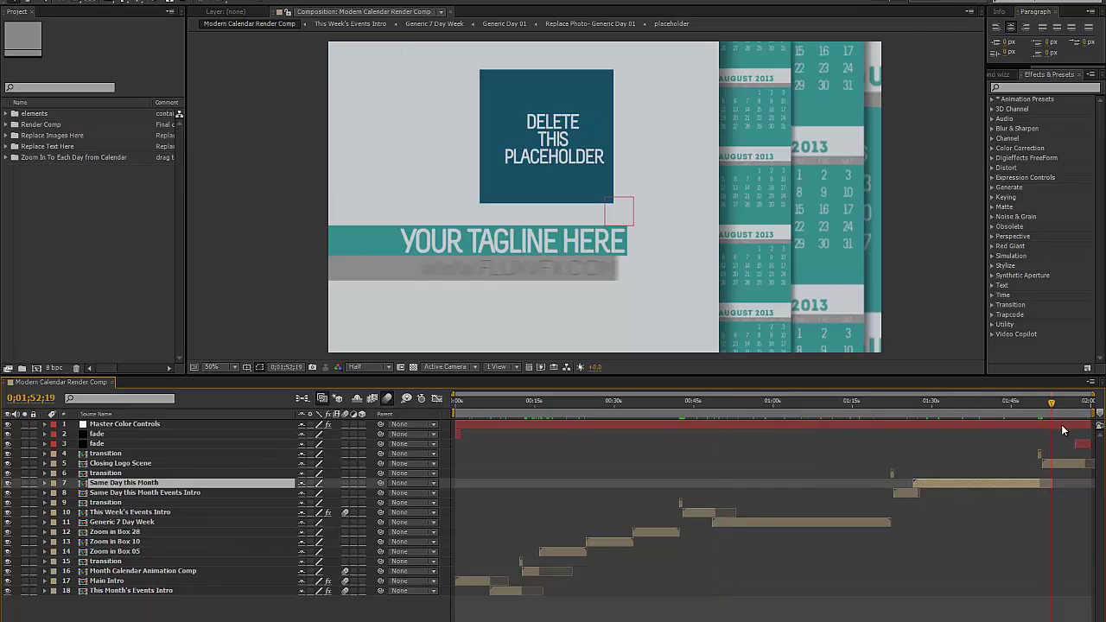
{"action": "left_click", "coordinate": [1063, 405]}
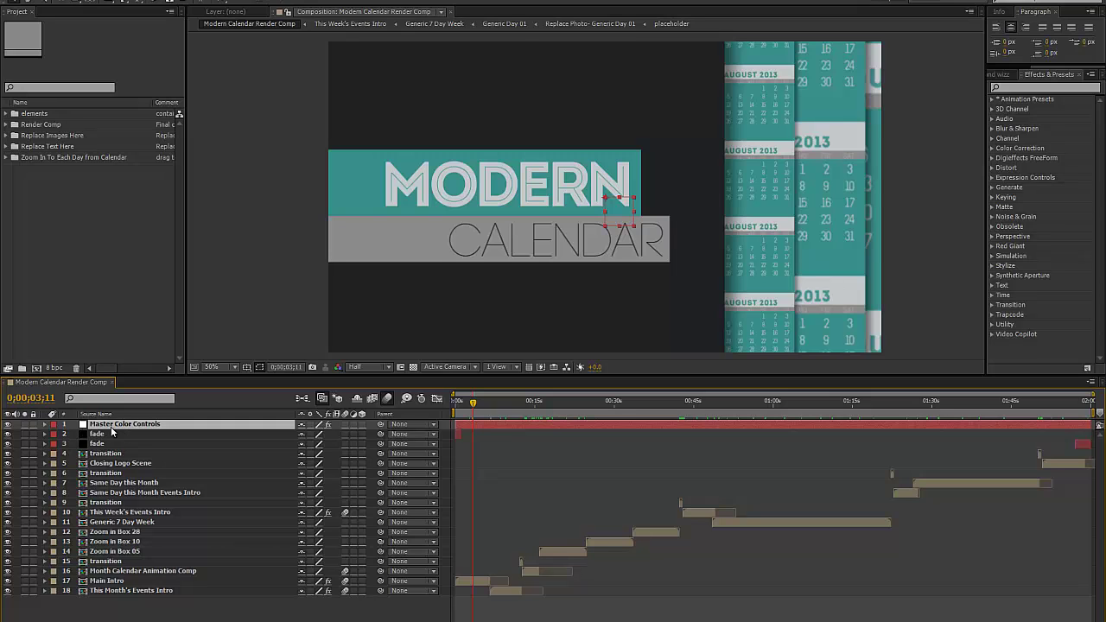
Step: Expand the Master Color Controls layer's effects and show the Main Intro Text Color 01 effect's settings
{"action": "left_click", "coordinate": [46, 425]}
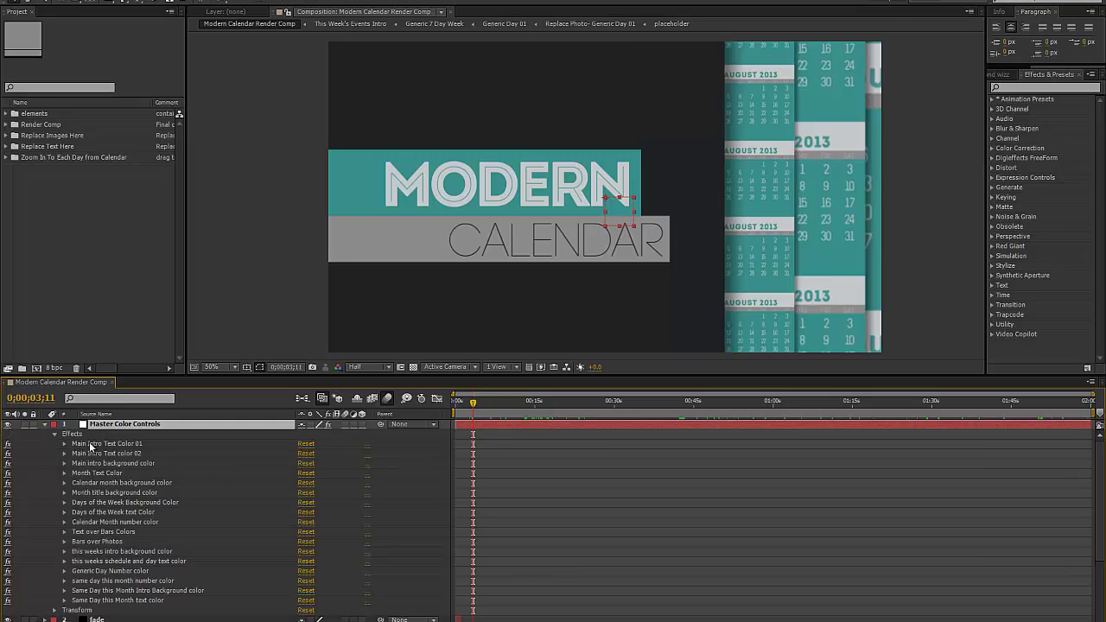
{"action": "left_click", "coordinate": [97, 444]}
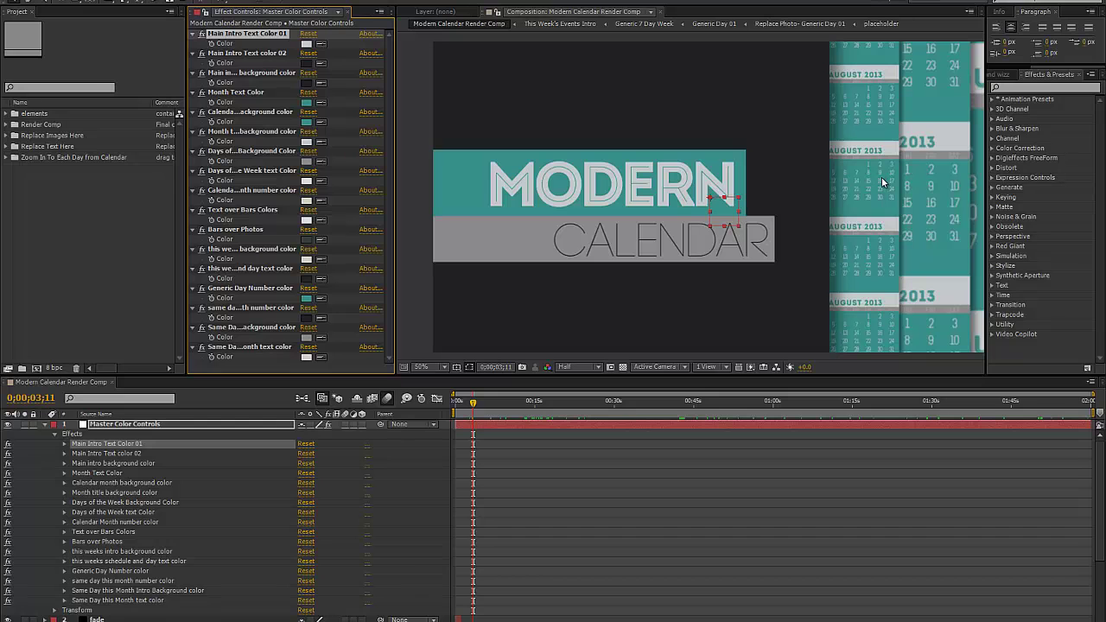
Step: Scrub the render composition from the August 2013 calendar through the day and weekly schedule scenes to the Day 4 scene
{"action": "left_click", "coordinate": [583, 401]}
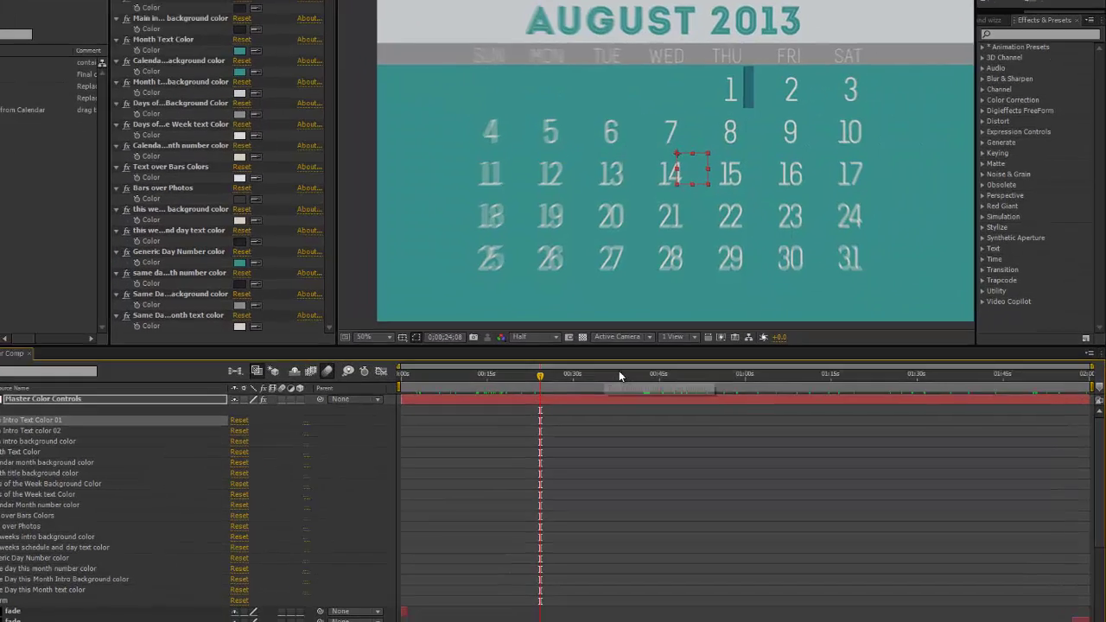
{"action": "left_click", "coordinate": [582, 374]}
{"action": "left_click", "coordinate": [633, 375]}
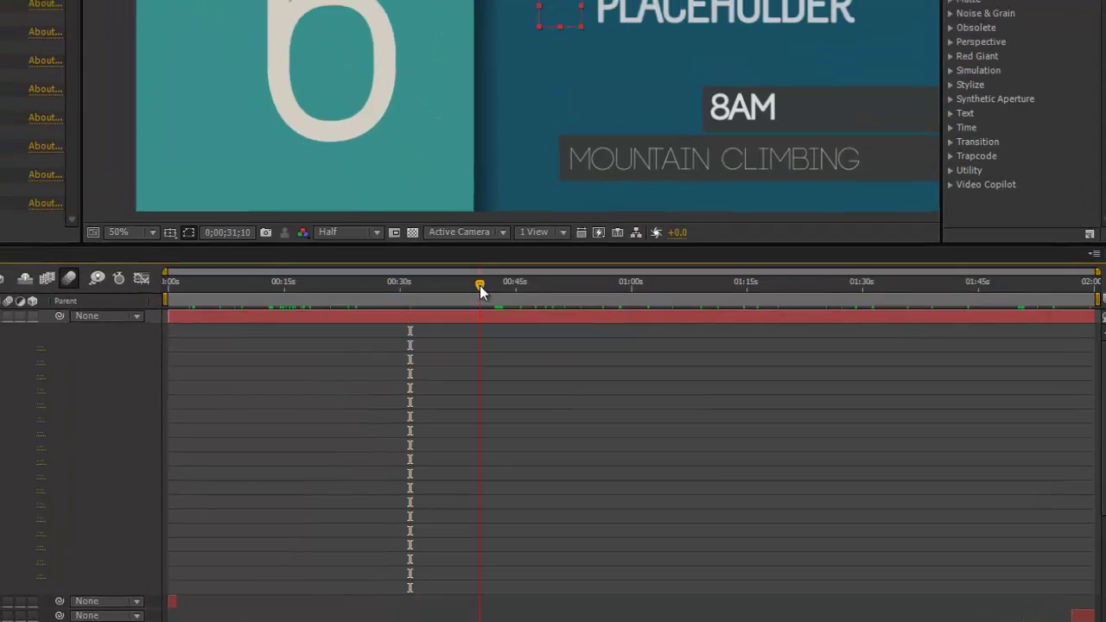
{"action": "left_click", "coordinate": [539, 285]}
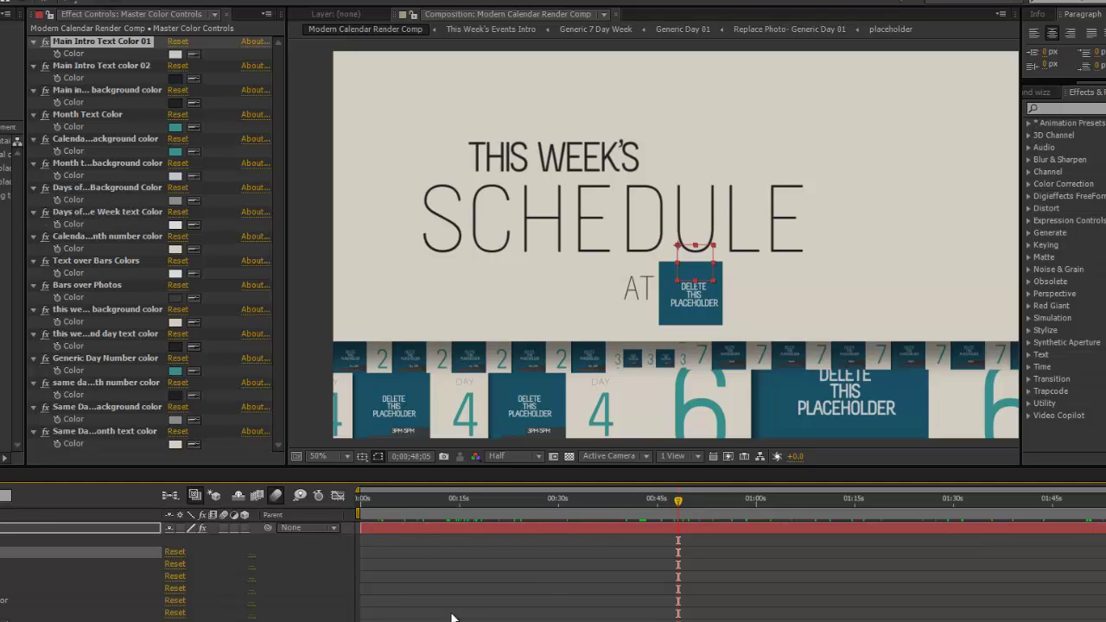
{"action": "left_click", "coordinate": [789, 510]}
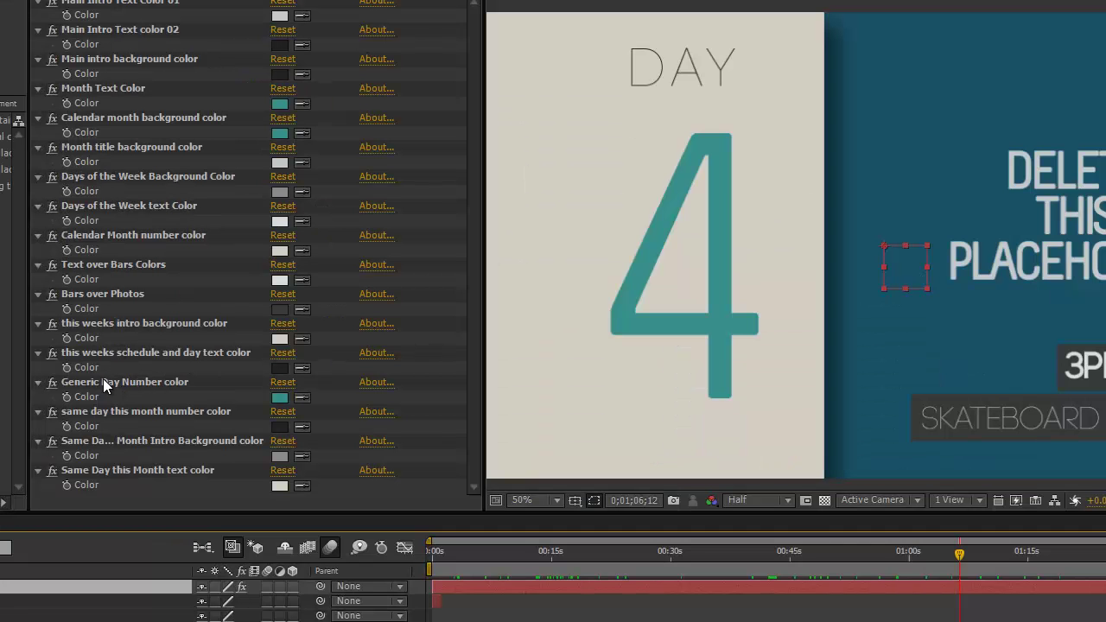
Step: Set the Generic Day Number color in the Master Color Controls to purple, hex 64388E
{"action": "left_click", "coordinate": [104, 381]}
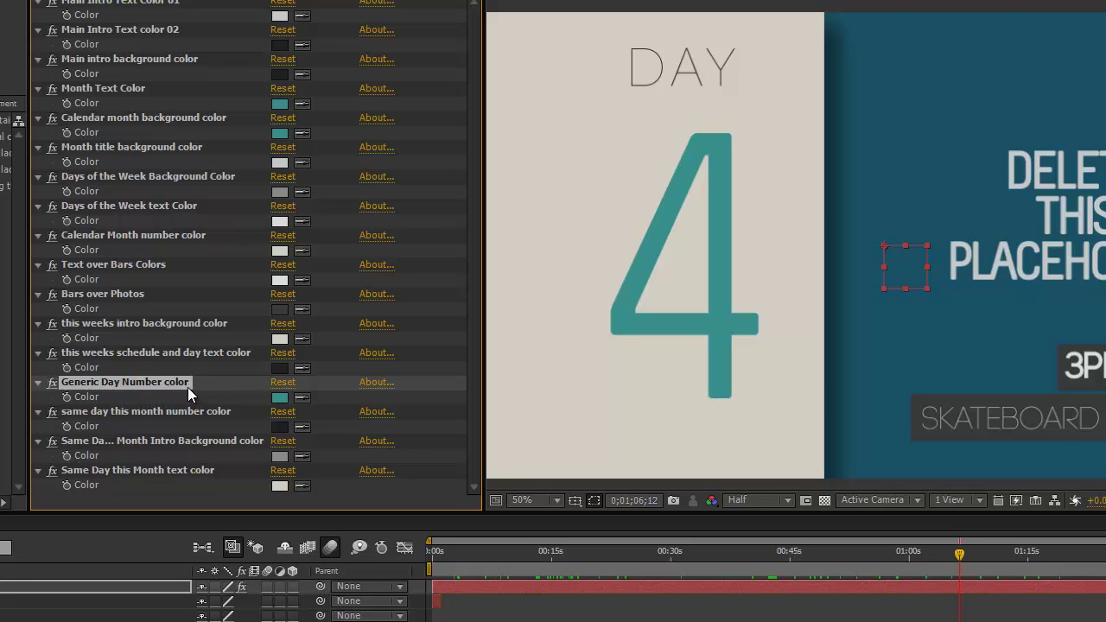
{"action": "left_click", "coordinate": [280, 399]}
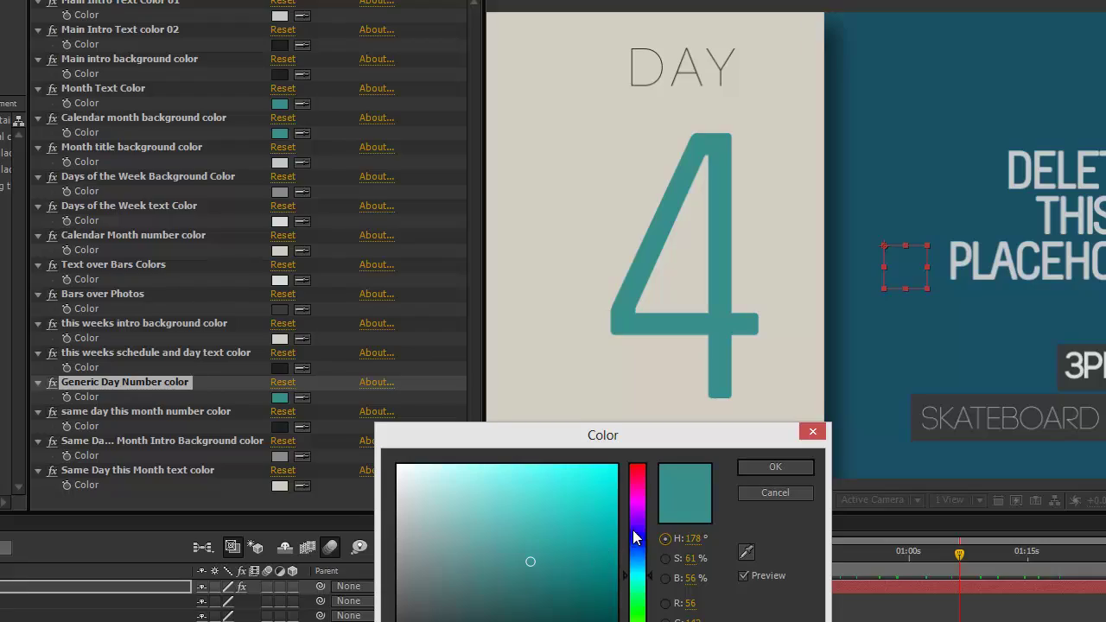
{"action": "left_click_drag", "start_coordinate": [632, 537], "coordinate": [632, 518]}
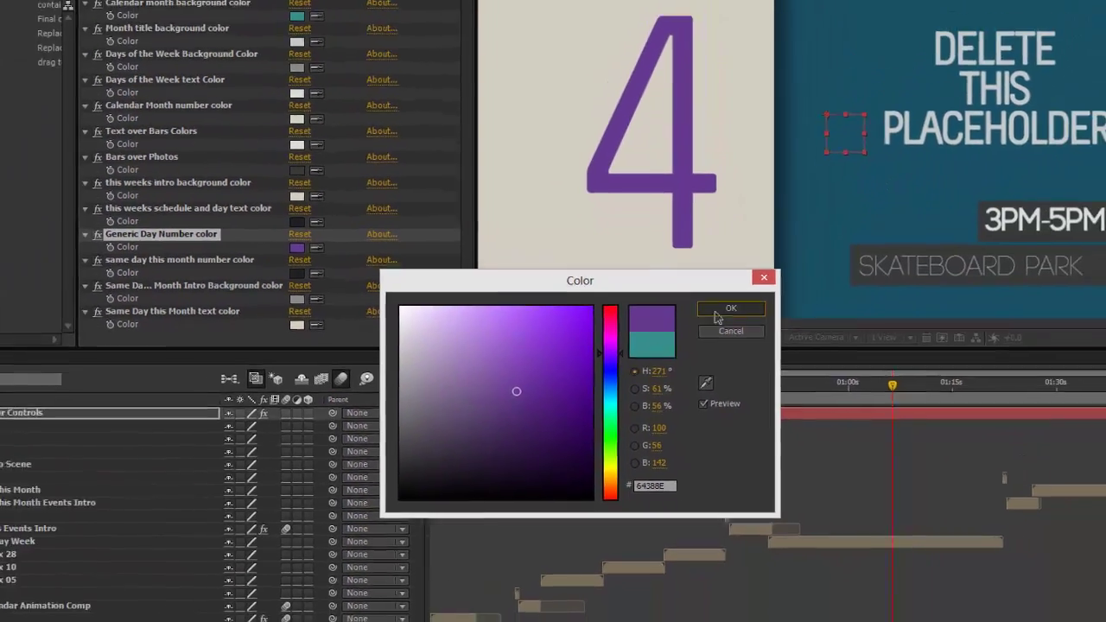
{"action": "left_click", "coordinate": [717, 313]}
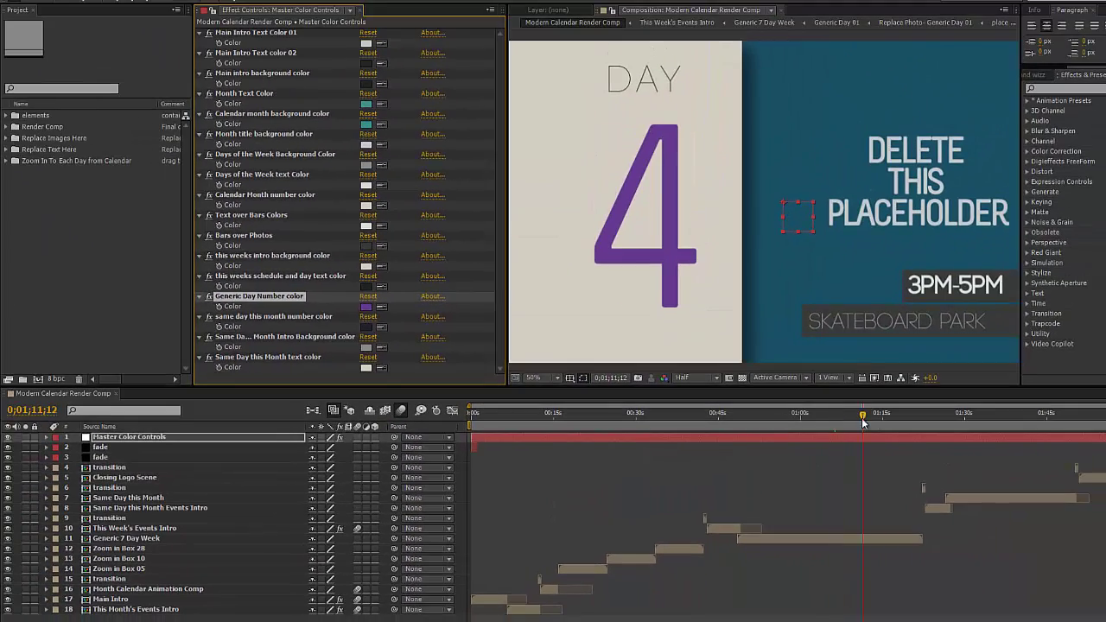
Step: Scrub back to the Day 1 scene and forward again to check the number color across the generic day scenes
{"action": "left_click_drag", "start_coordinate": [862, 421], "coordinate": [738, 424]}
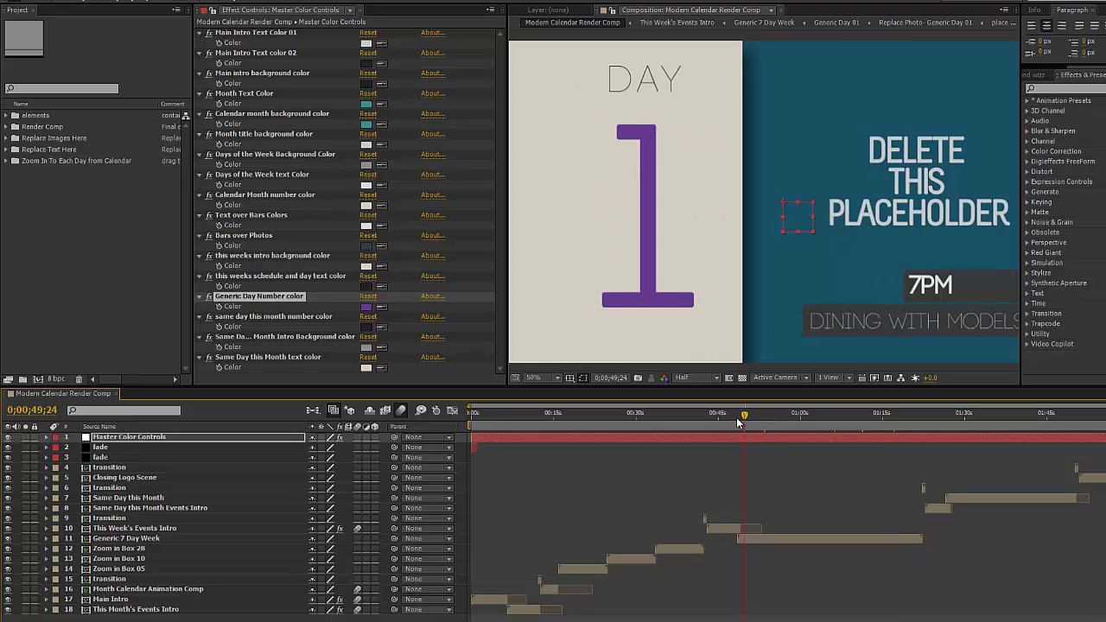
{"action": "left_click_drag", "start_coordinate": [855, 421], "coordinate": [905, 417]}
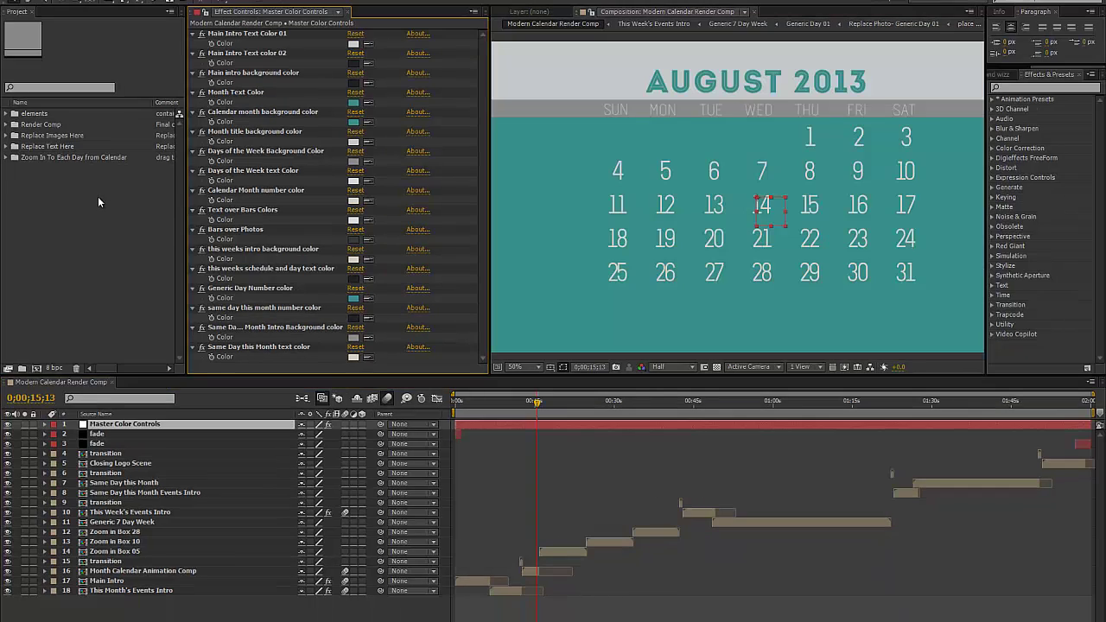
Step: Narrow the effect controls area and open the Month Calendar Animation Comp from its layer in the render composition
{"action": "left_click_drag", "start_coordinate": [487, 223], "coordinate": [363, 223]}
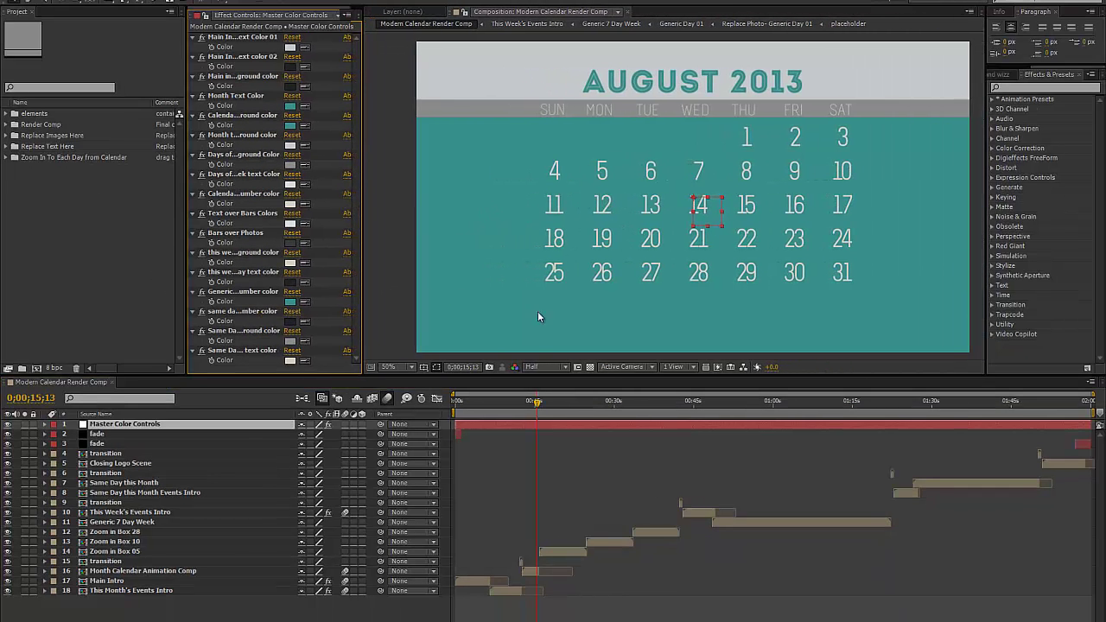
{"action": "left_click", "coordinate": [123, 573]}
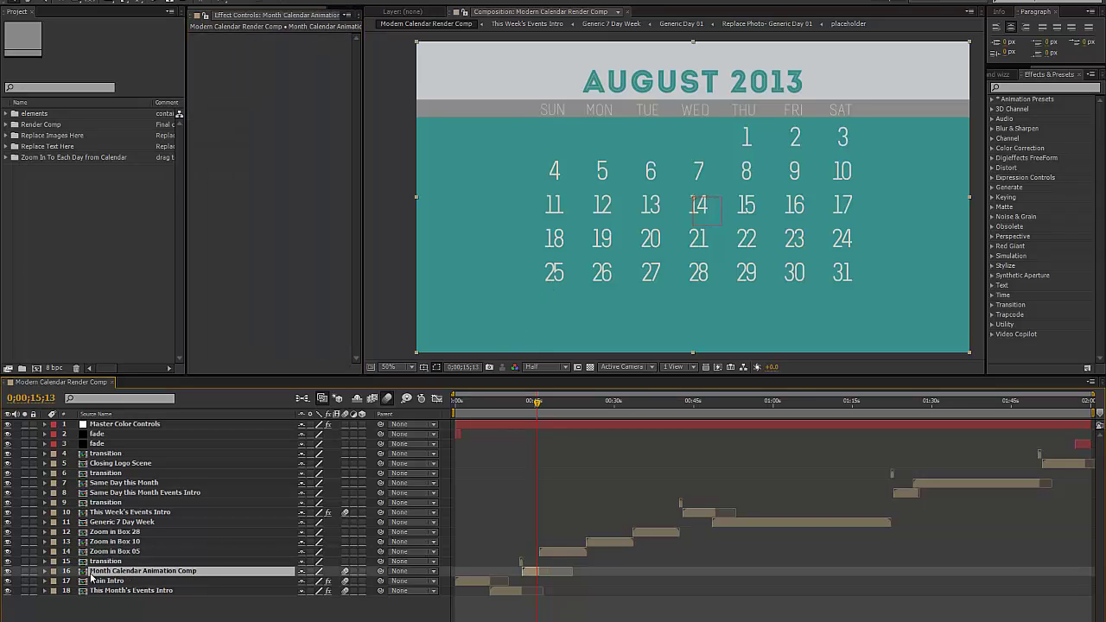
{"action": "double_click", "coordinate": [83, 573]}
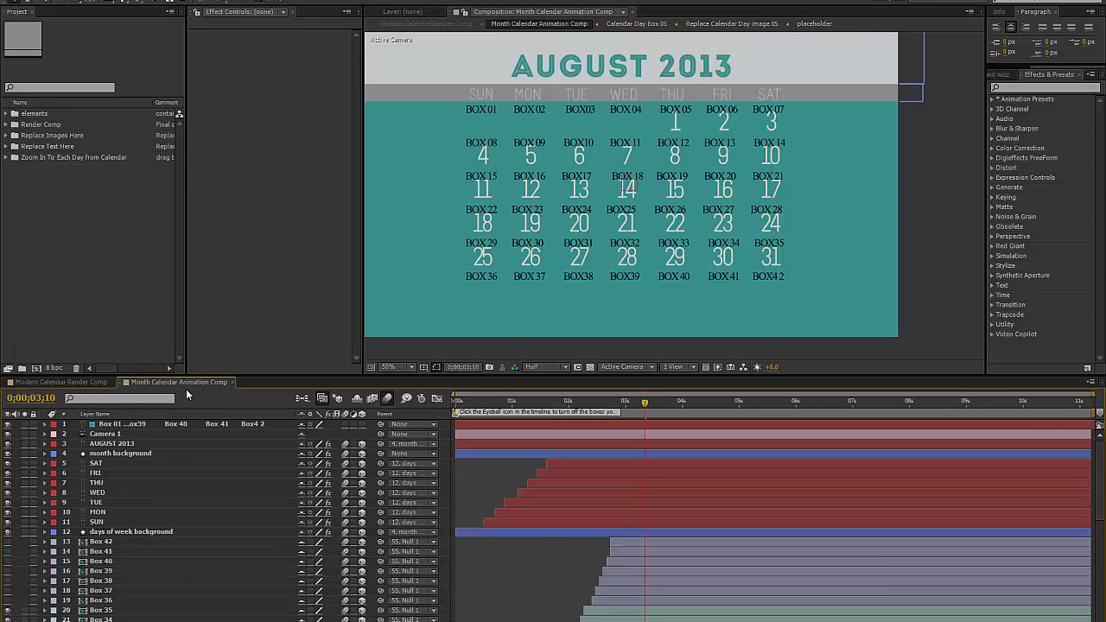
Step: Expand the Replace Text Here project folder and select the Month Calendar Animation Comp in it
{"action": "left_click", "coordinate": [41, 147]}
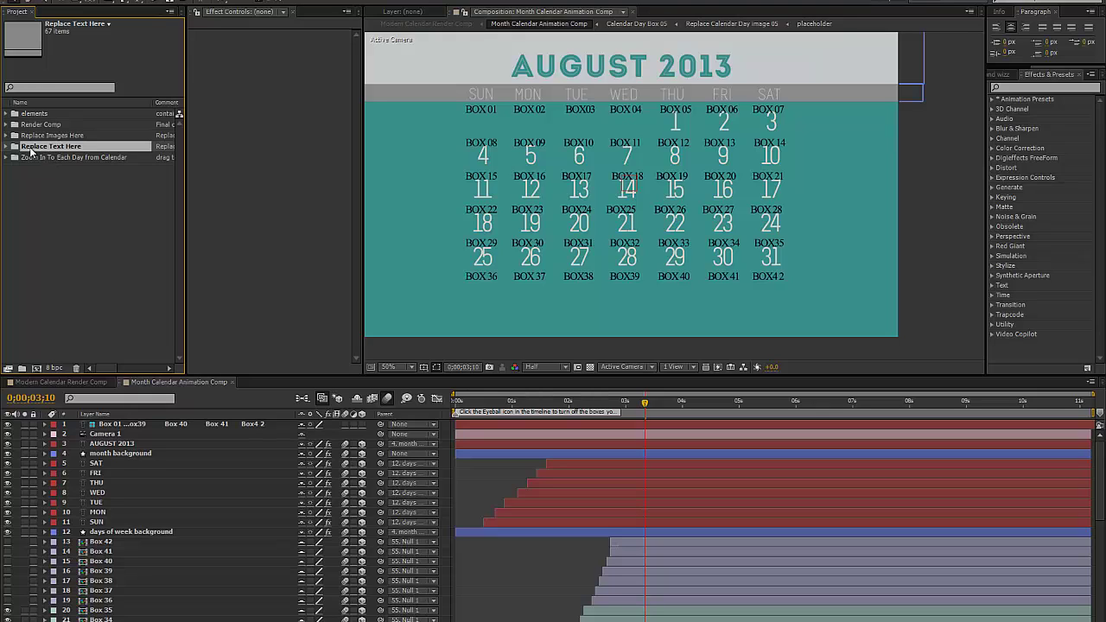
{"action": "left_click", "coordinate": [6, 147]}
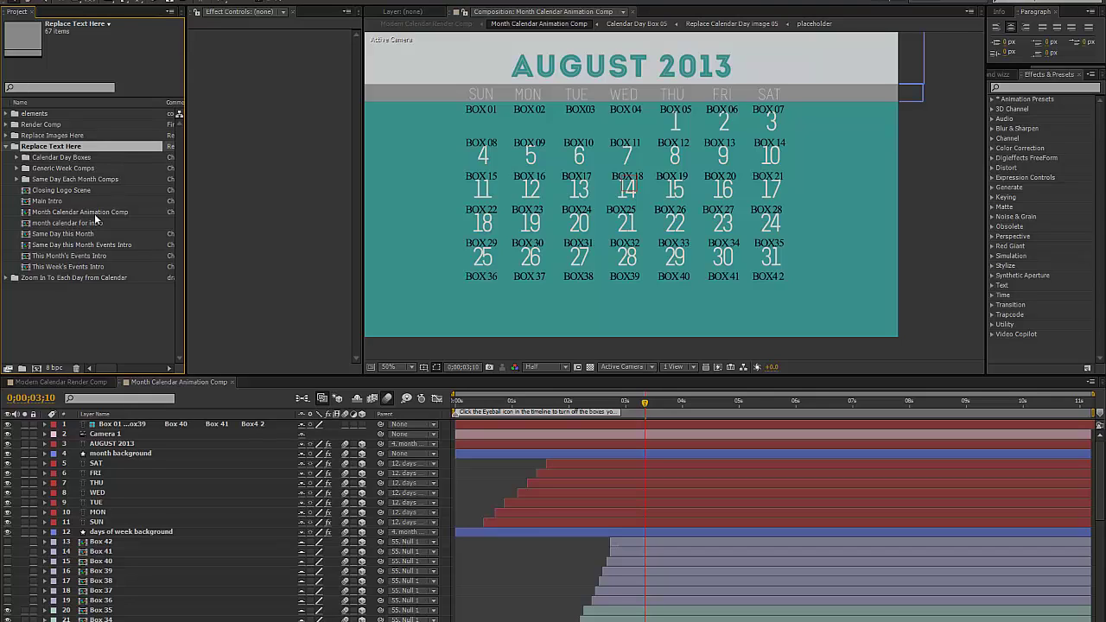
{"action": "left_click", "coordinate": [70, 212]}
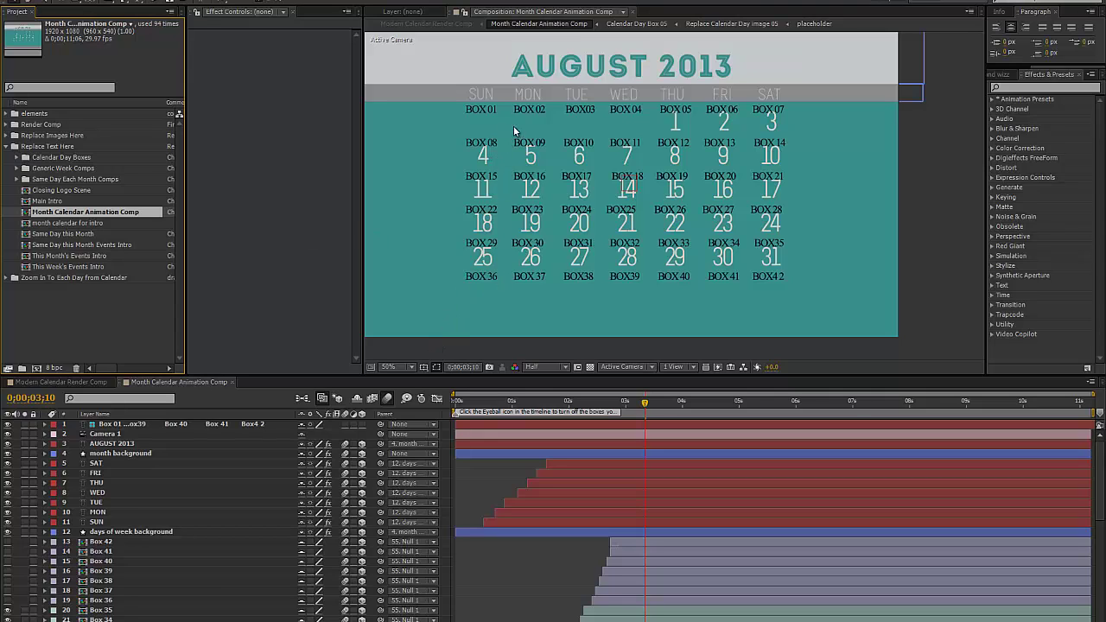
Step: Select the box-number guide text layer and bring up August 2013 in the system calendar for comparison
{"action": "left_click", "coordinate": [125, 425]}
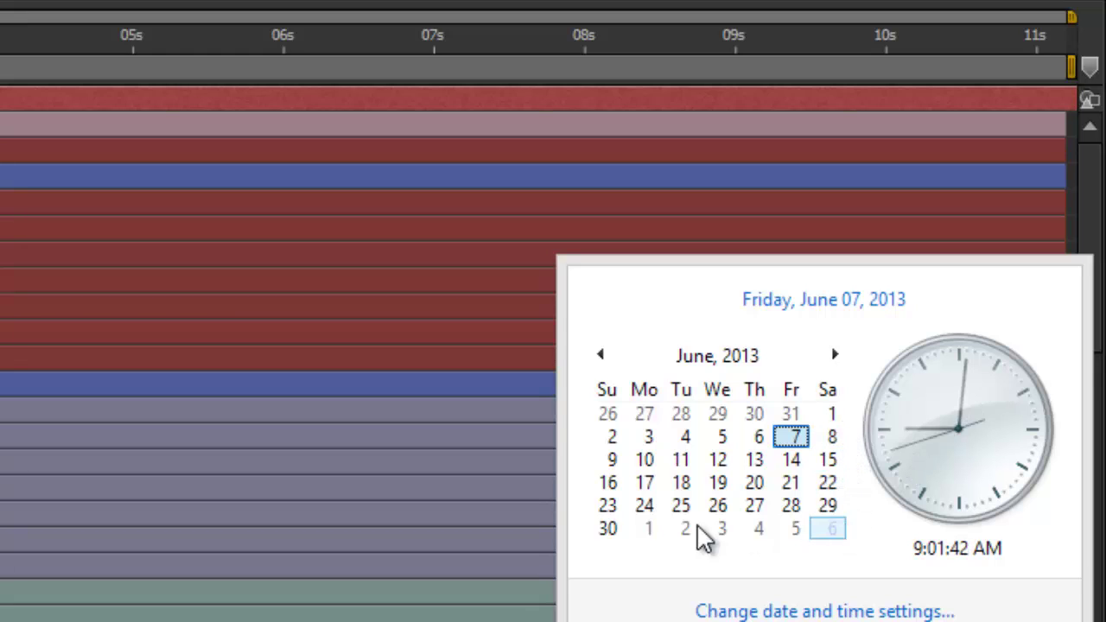
{"action": "left_click", "coordinate": [615, 527]}
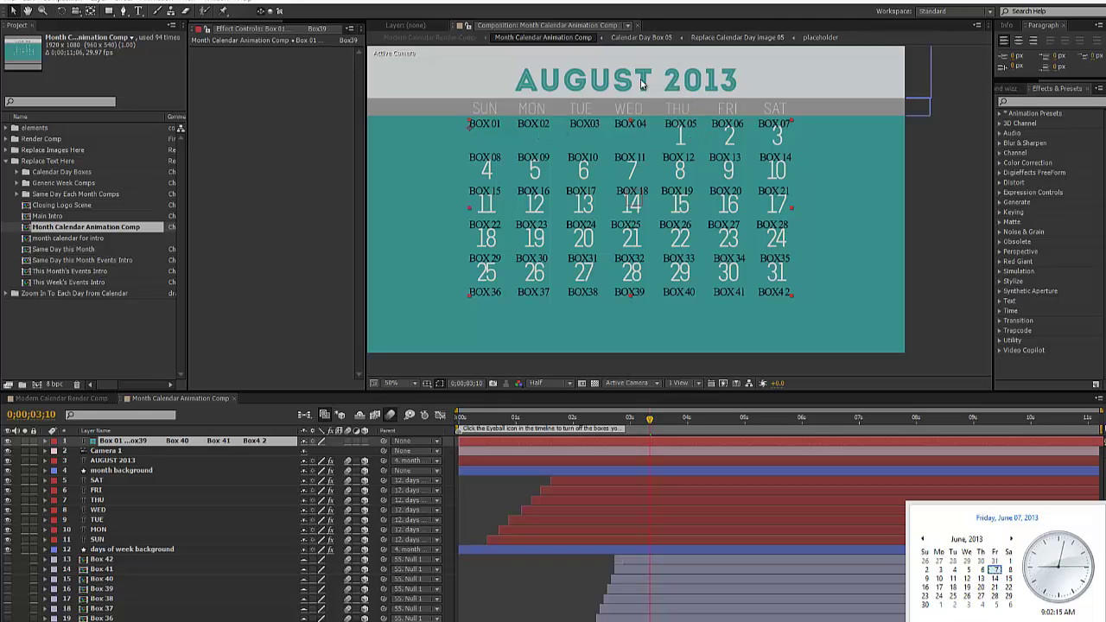
{"action": "left_click", "coordinate": [1011, 539]}
{"action": "left_click", "coordinate": [1011, 539]}
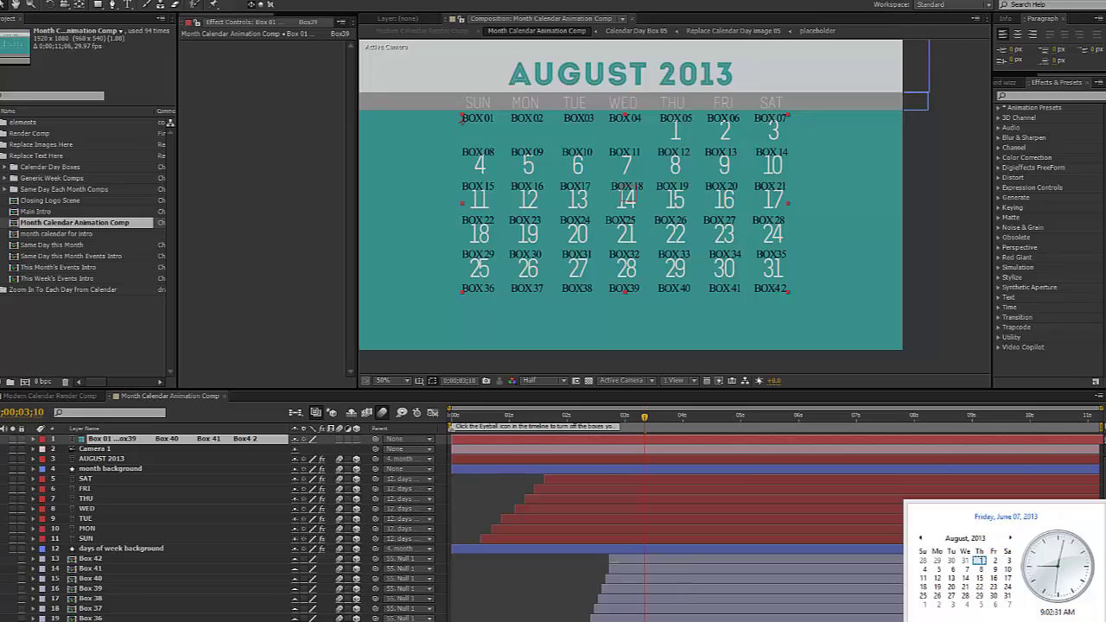
Step: Close the system calendar and show source names instead of layer names for the day box layers
{"action": "left_click", "coordinate": [621, 198]}
{"action": "scroll", "coordinate": [225, 527], "scroll_direction": "down", "scroll_amount": 8}
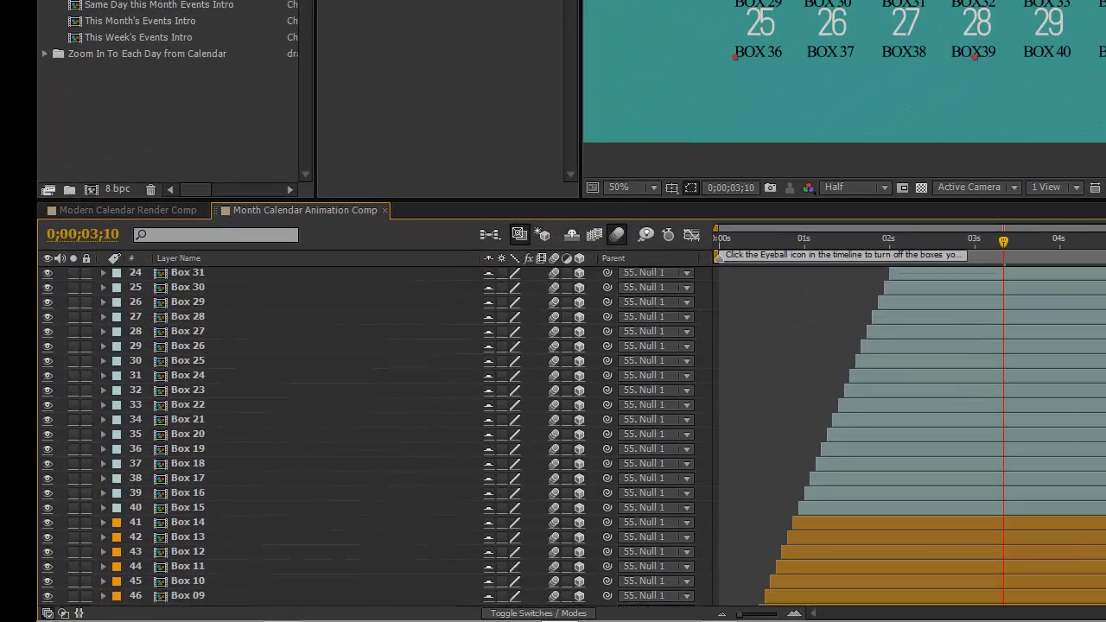
{"action": "scroll", "coordinate": [224, 432], "scroll_direction": "down", "scroll_amount": 3}
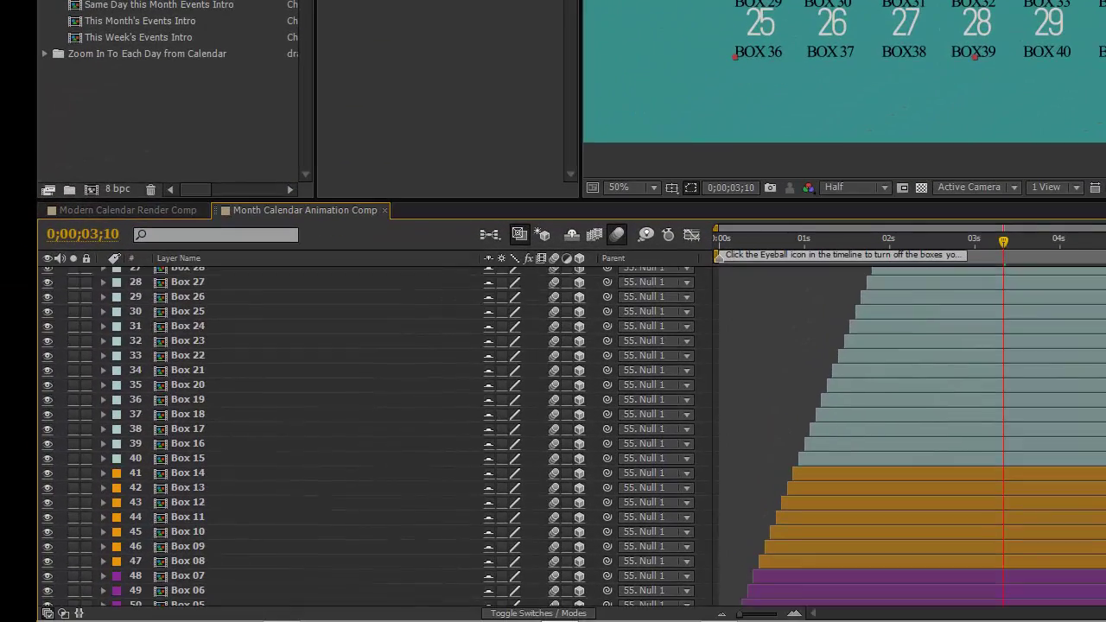
{"action": "left_click", "coordinate": [184, 260]}
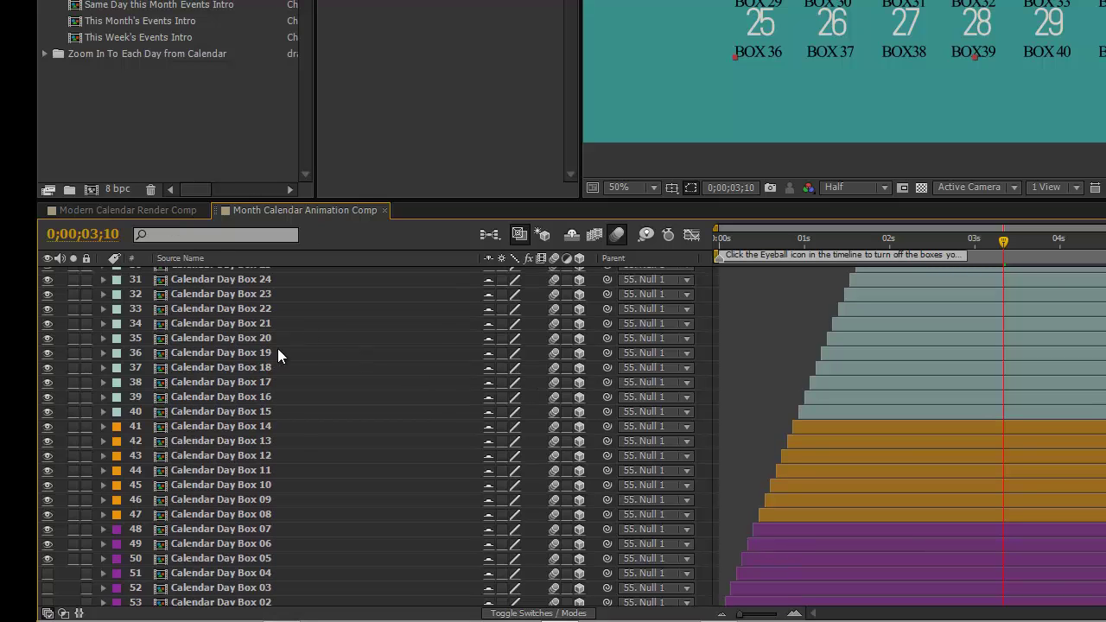
Step: Select the Calendar Day Box 05 and Box 06 layers to match each with its date on the calendar
{"action": "left_click", "coordinate": [138, 558]}
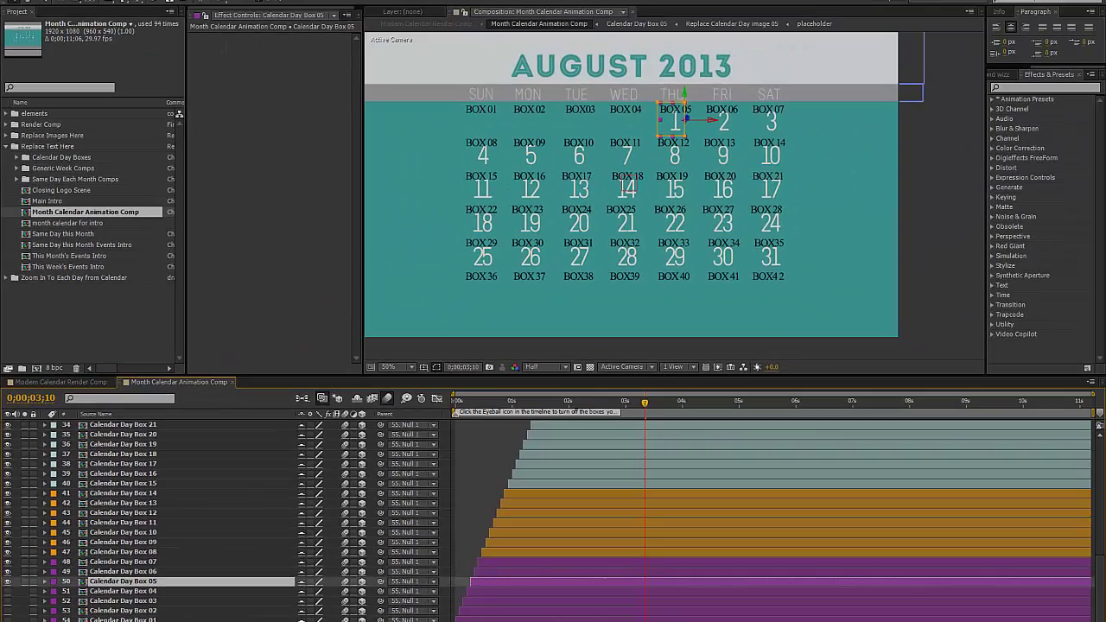
{"action": "left_click", "coordinate": [115, 619]}
{"action": "left_click", "coordinate": [116, 572]}
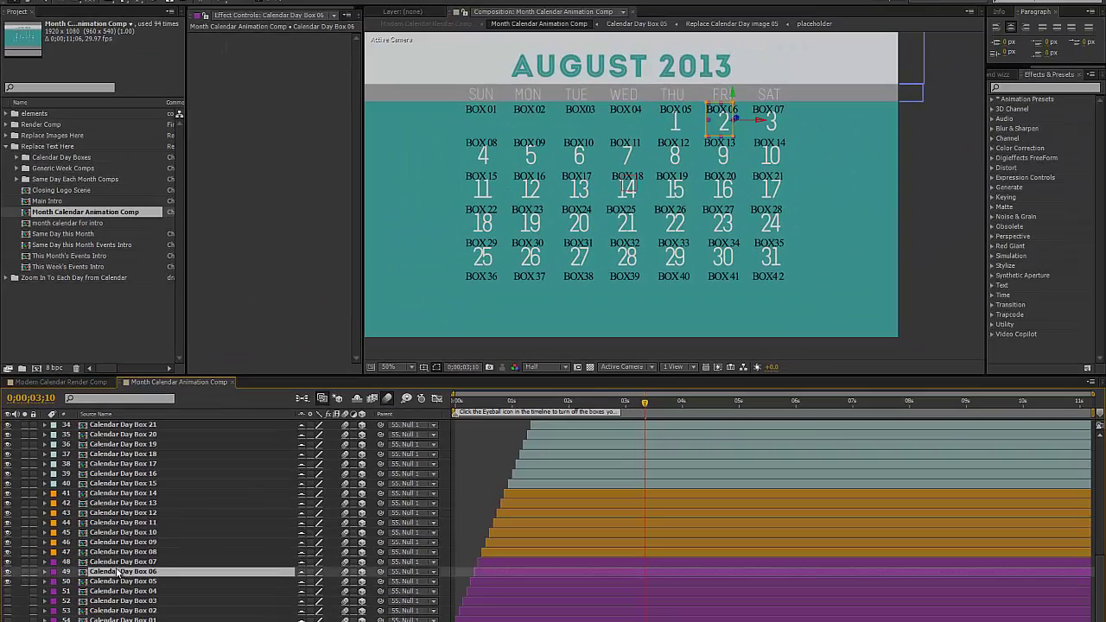
{"action": "left_click", "coordinate": [99, 553]}
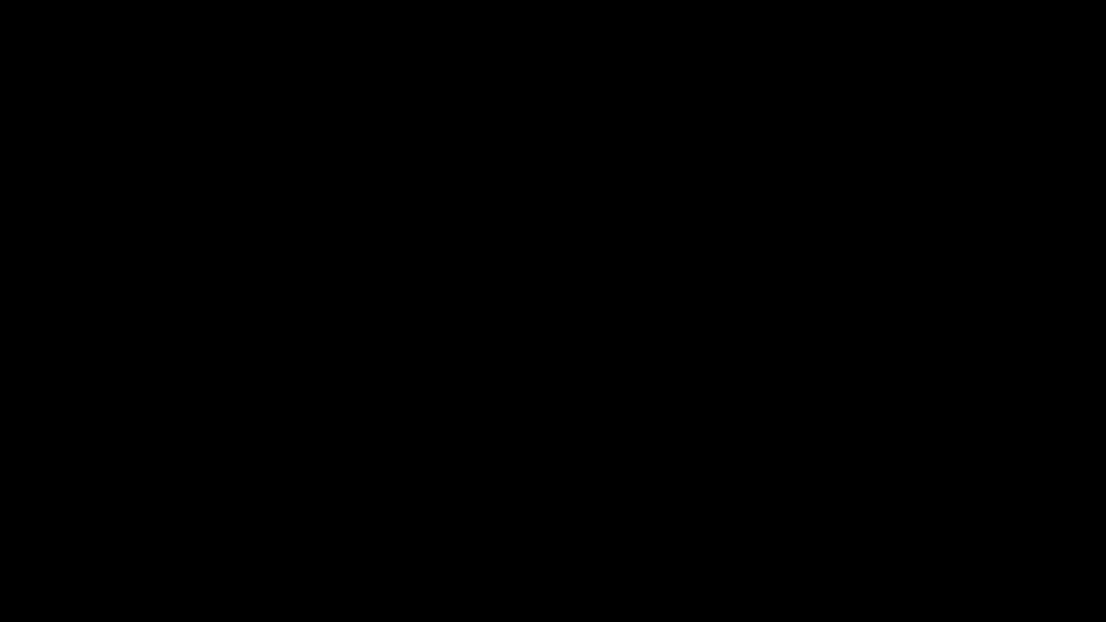
Step: Open the Calendar Day Box 05 composition and select its day number text for editing, leaving the number as is
{"action": "left_click", "coordinate": [108, 582]}
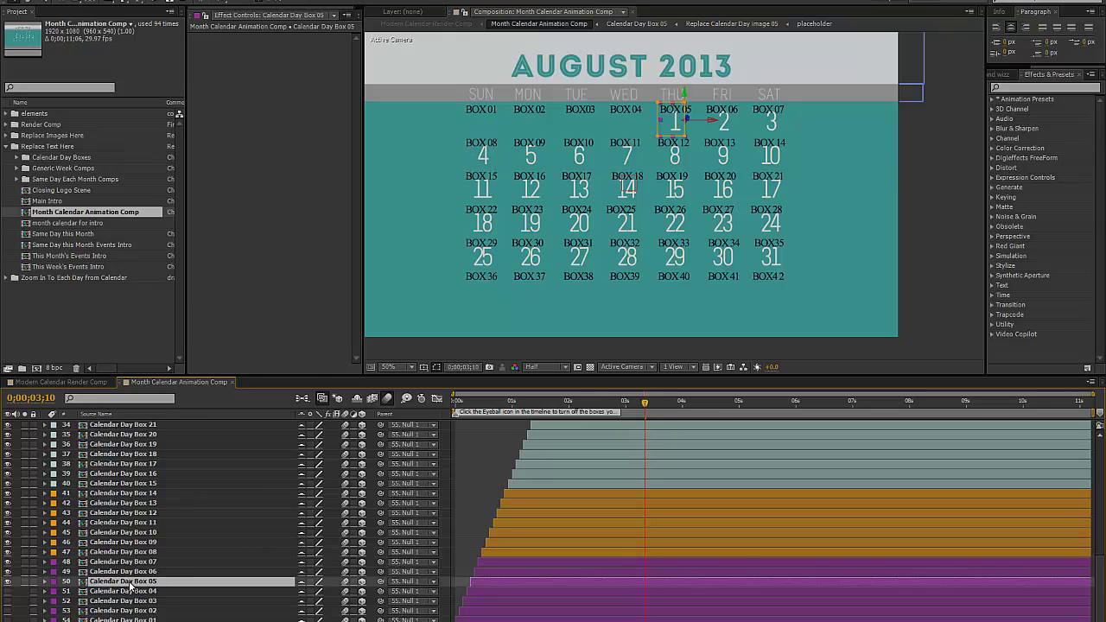
{"action": "double_click", "coordinate": [130, 584]}
{"action": "left_click", "coordinate": [91, 473]}
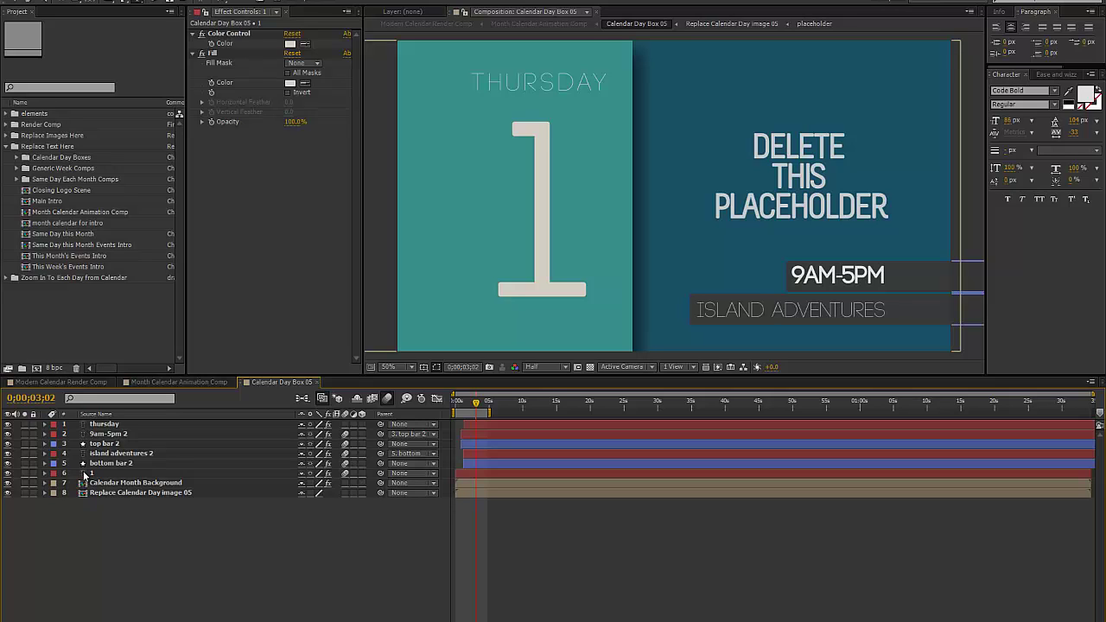
{"action": "double_click", "coordinate": [87, 474]}
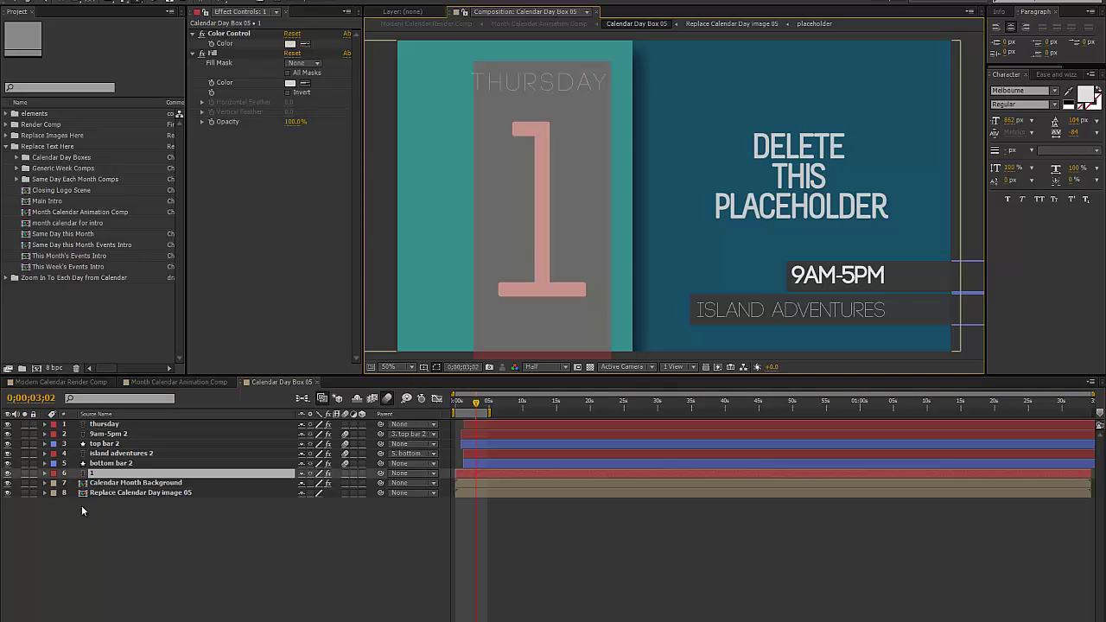
{"action": "left_click", "coordinate": [81, 505]}
Step: Open the island adventures text for editing without changing it, and highlight the 9am-5pm and thursday text layers
{"action": "left_click", "coordinate": [87, 454]}
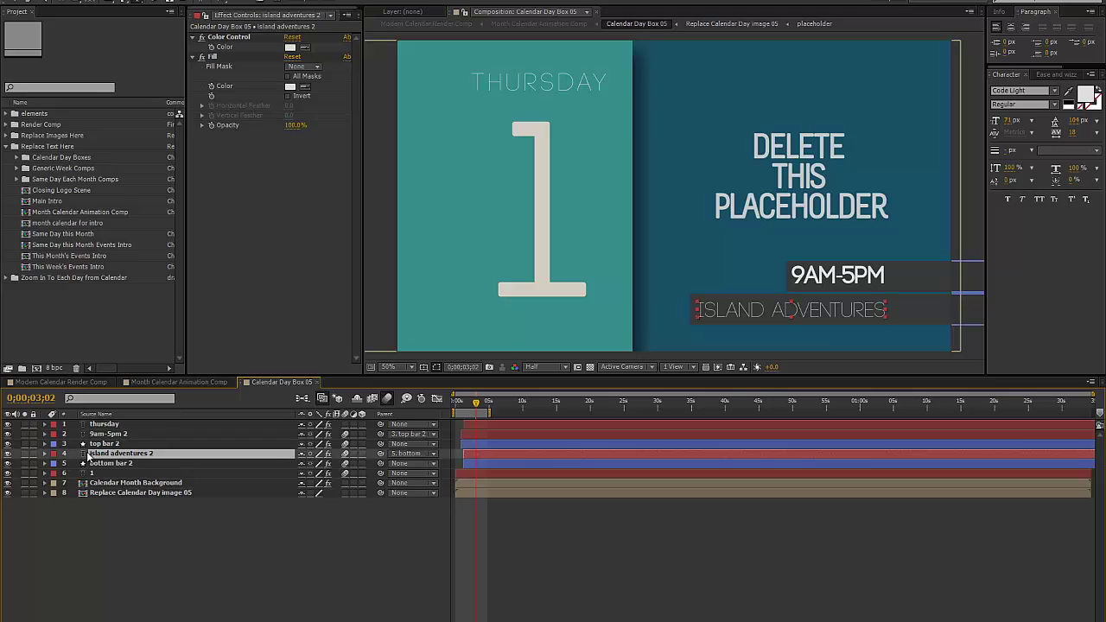
{"action": "double_click", "coordinate": [87, 456]}
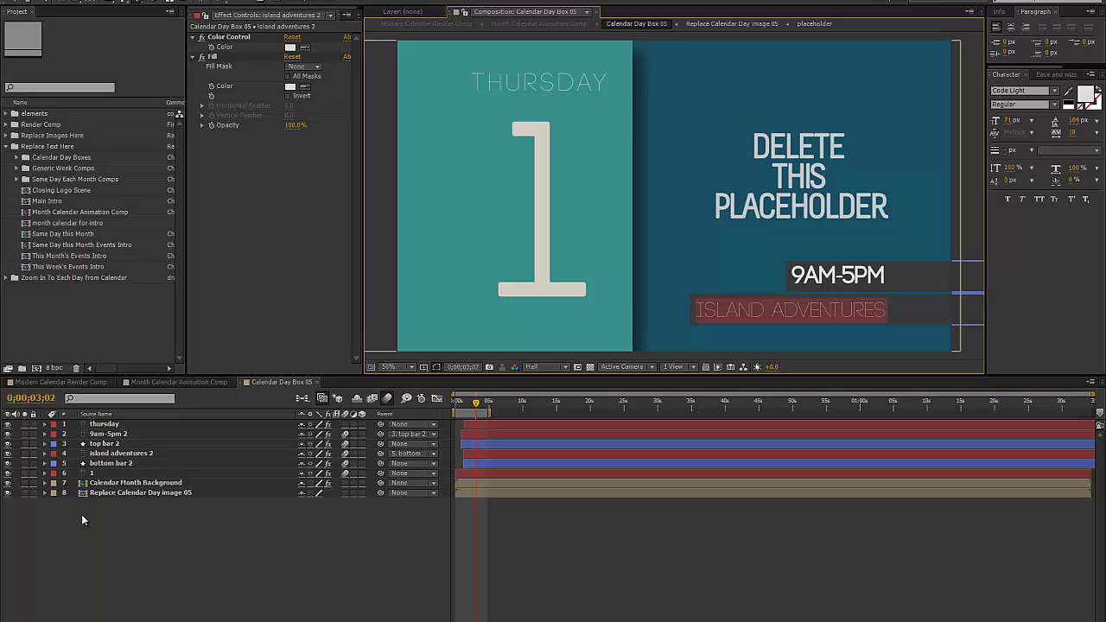
{"action": "left_click", "coordinate": [81, 515]}
{"action": "left_click", "coordinate": [86, 435]}
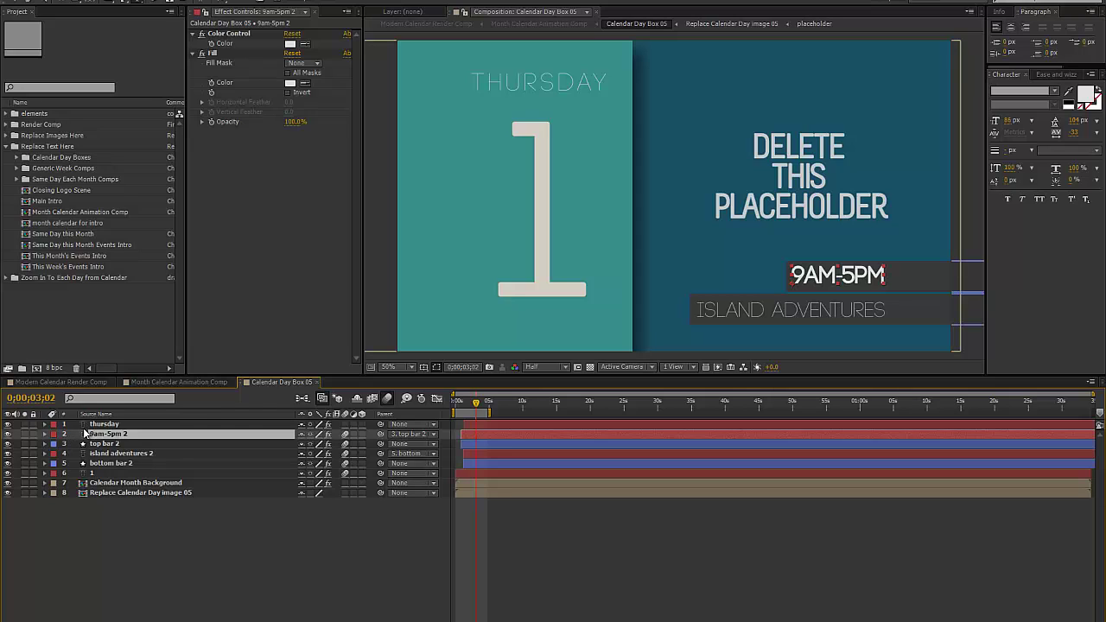
{"action": "left_click", "coordinate": [85, 425]}
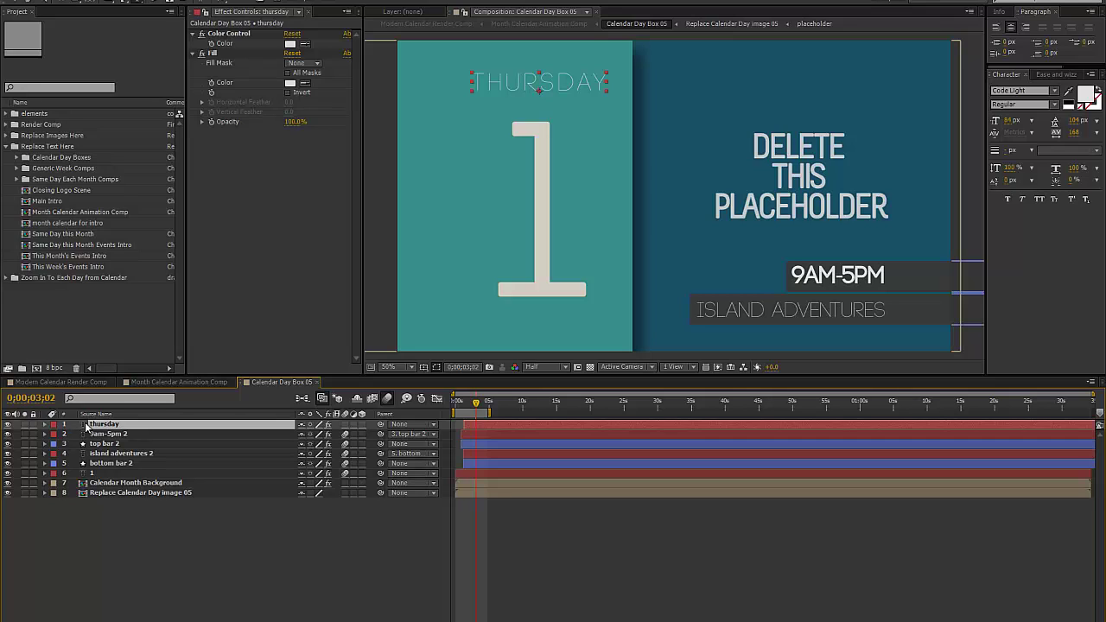
{"action": "left_click", "coordinate": [122, 541]}
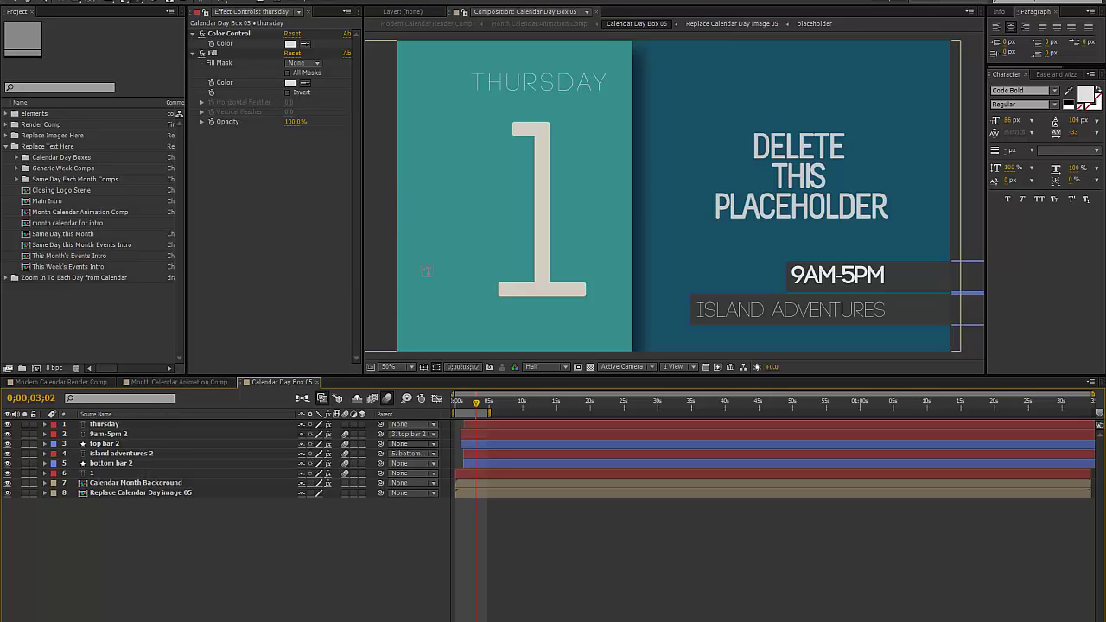
Step: Return to the Month Calendar Animation Comp and show the beginning of its layer list
{"action": "left_click", "coordinate": [176, 381]}
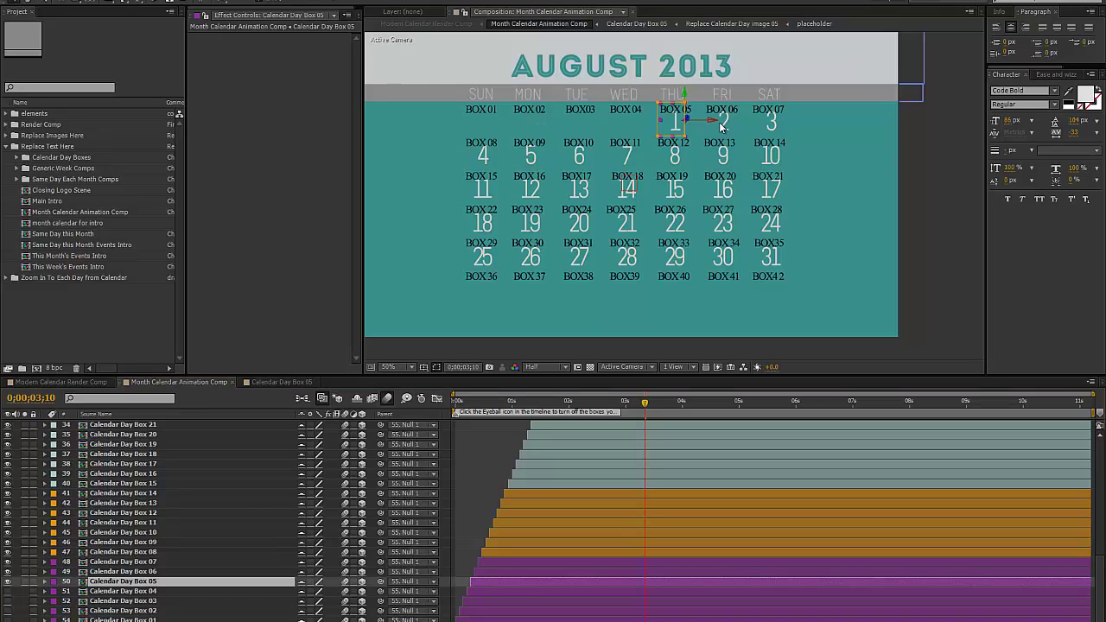
{"action": "left_click", "coordinate": [1102, 451]}
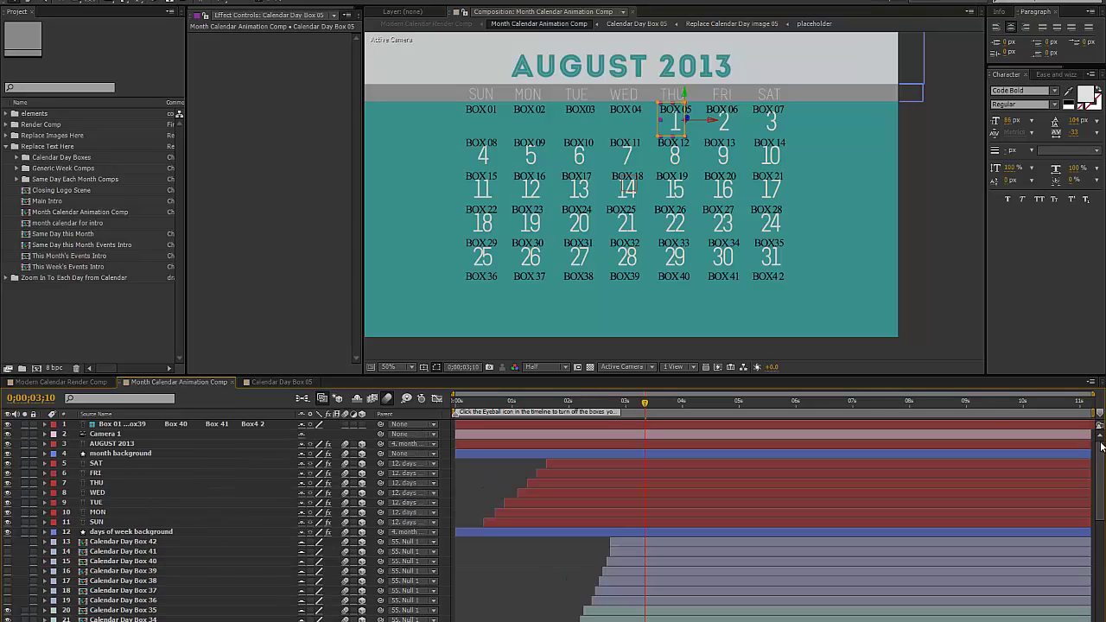
Step: Change the month title text of the AUGUST 2013 layer to JUNE 2013
{"action": "left_click", "coordinate": [94, 444]}
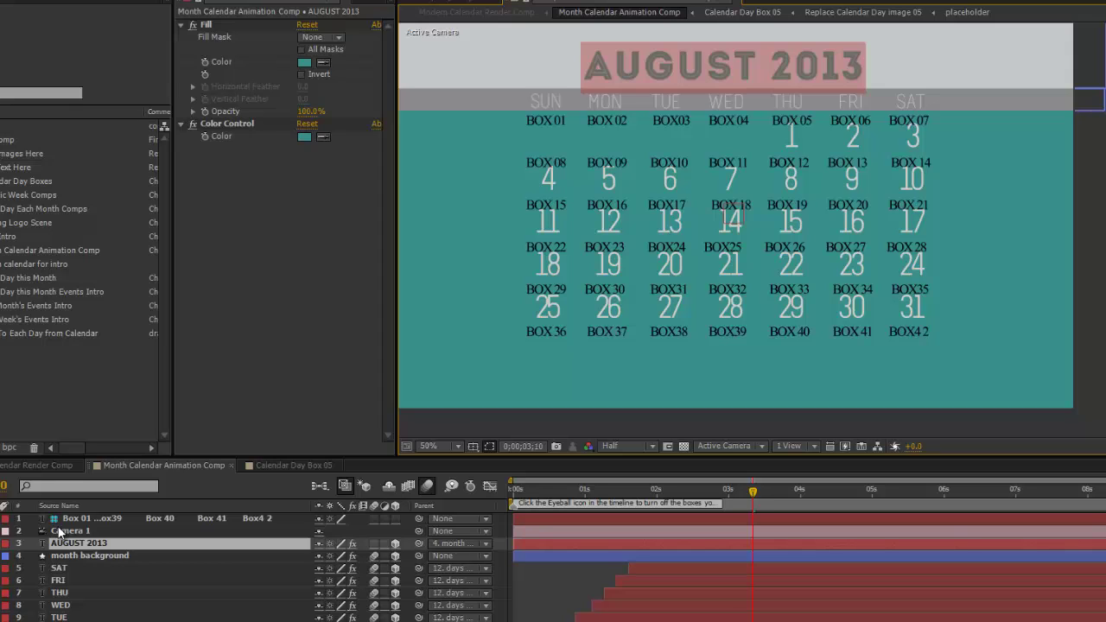
{"action": "key", "text": "ctrl+a"}
{"action": "type", "text": "JUNE 2013"}
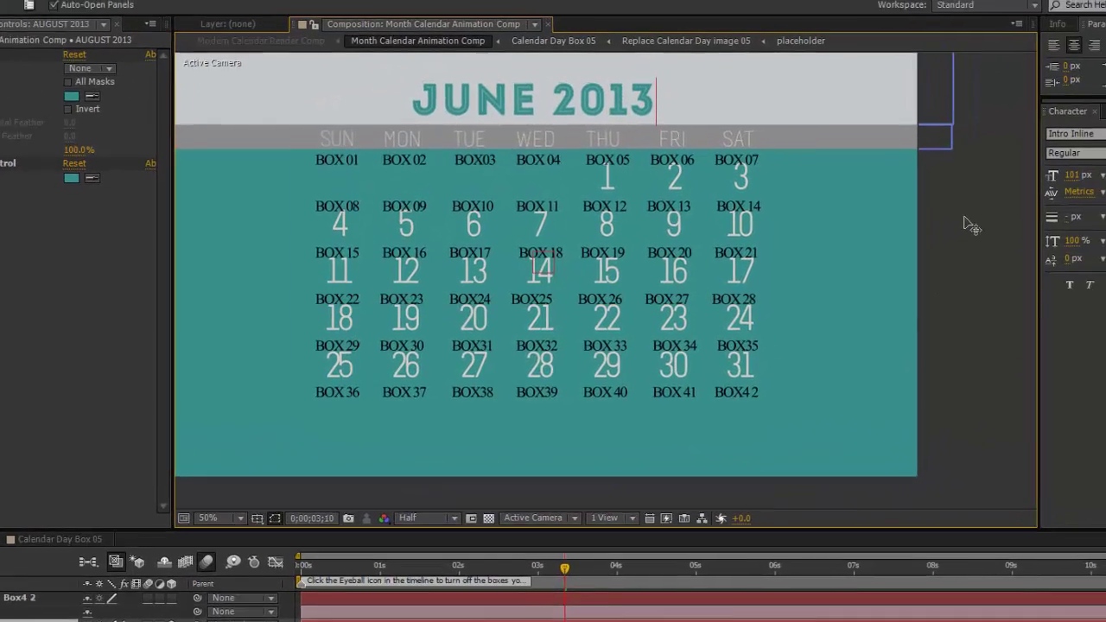
{"action": "key", "text": "Escape"}
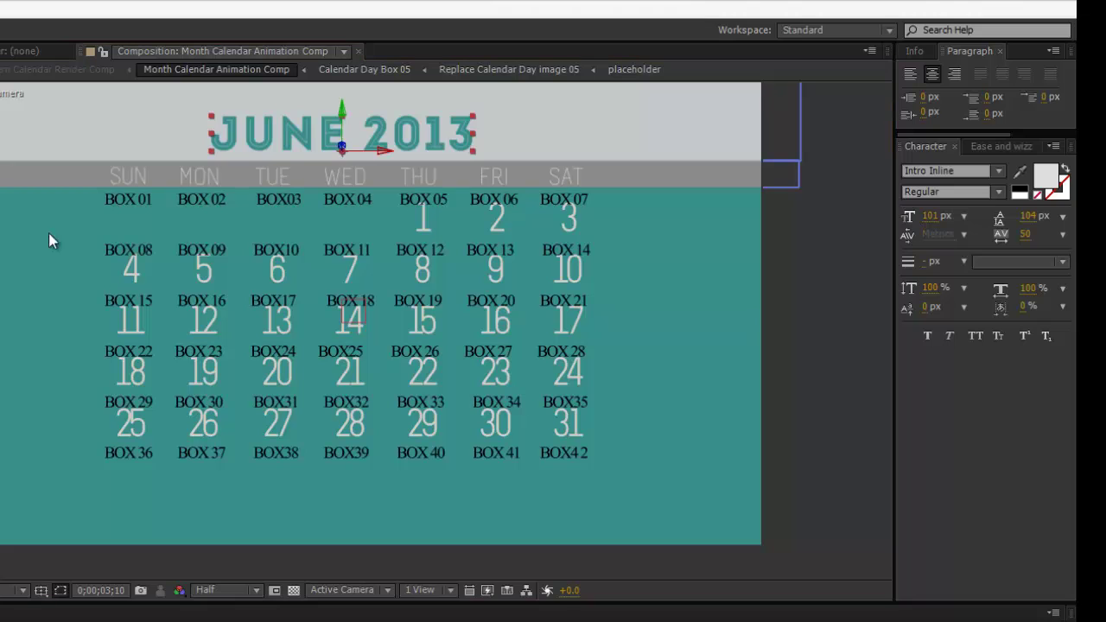
{"action": "left_click", "coordinate": [949, 164]}
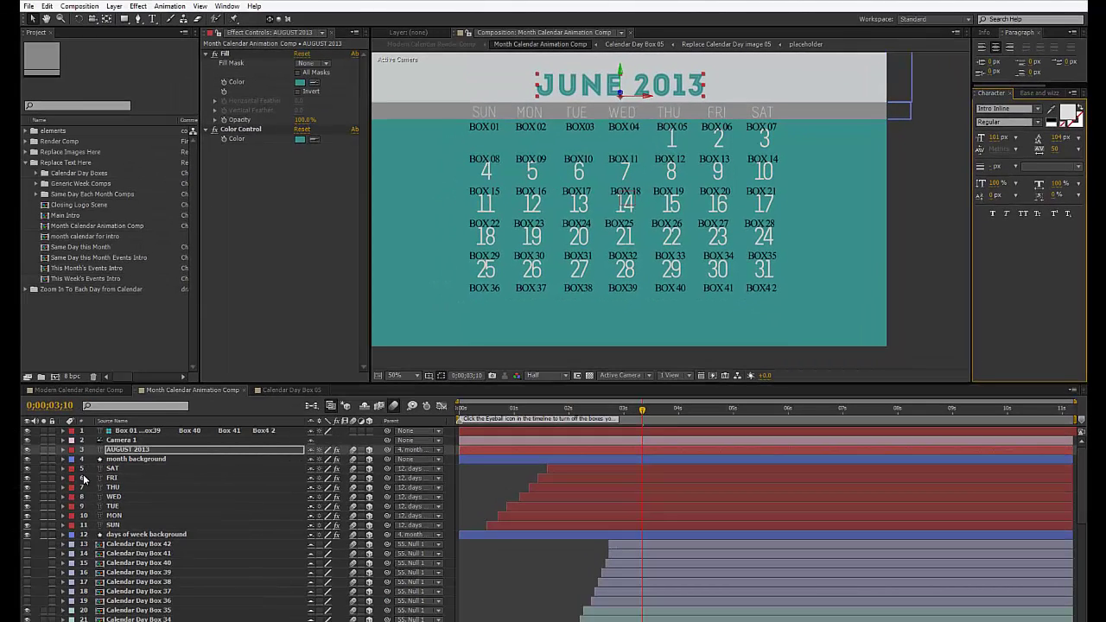
Step: Open the SUN weekday heading for editing and select the MON heading layer, leaving both texts as they are
{"action": "left_click", "coordinate": [115, 527]}
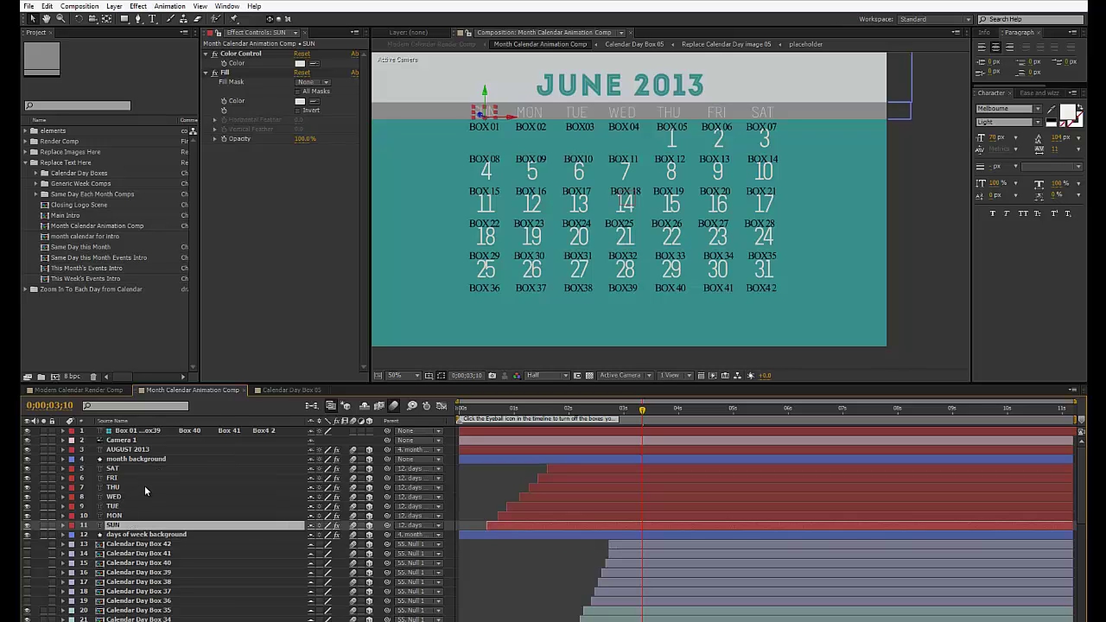
{"action": "double_click", "coordinate": [105, 527]}
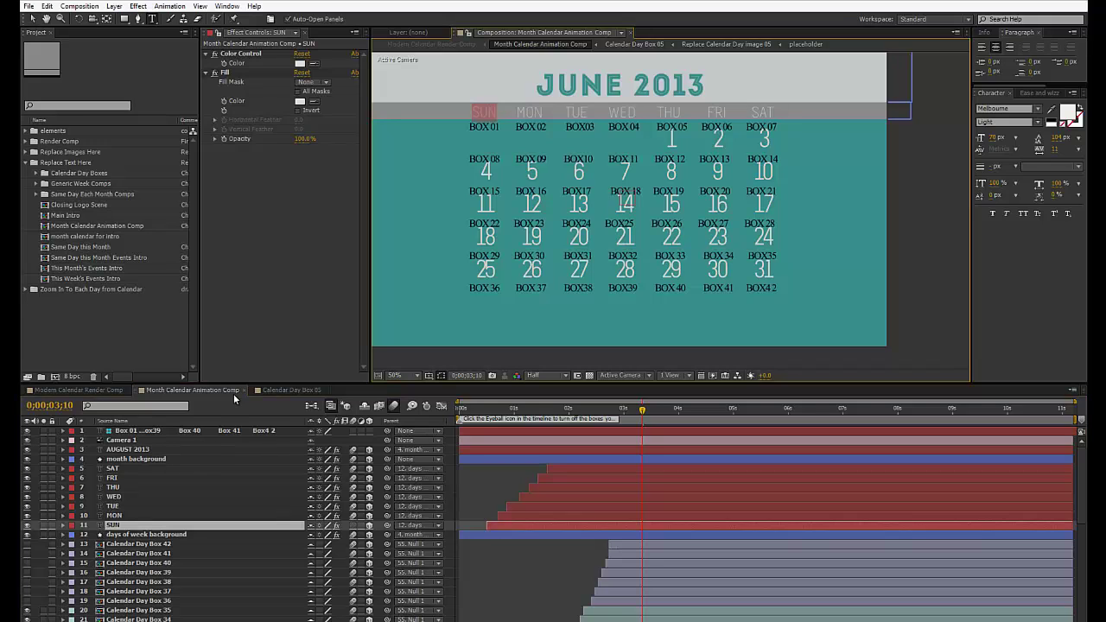
{"action": "left_click", "coordinate": [144, 515]}
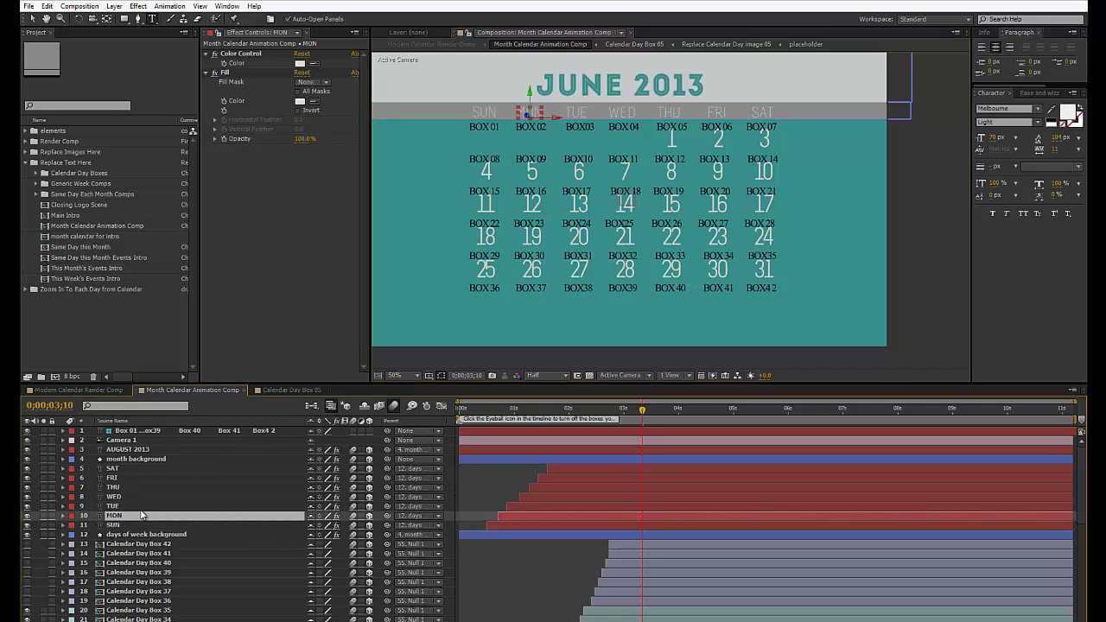
{"action": "left_click", "coordinate": [1061, 554]}
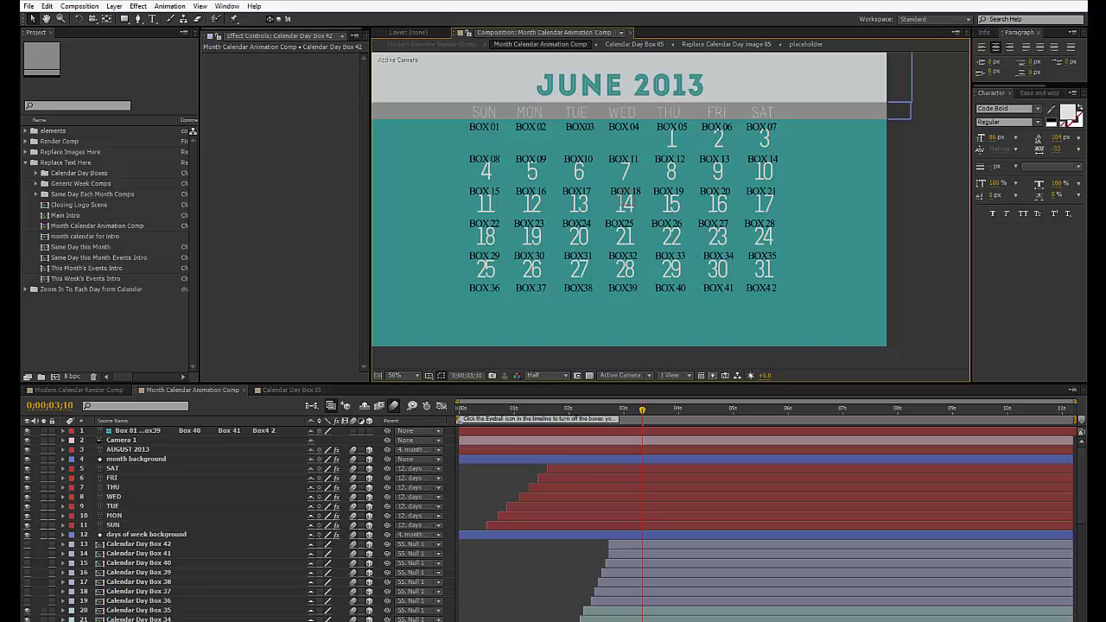
Step: Open the Calendar Day Box 07 composition and change its day number to 1
{"action": "left_click", "coordinate": [1065, 621]}
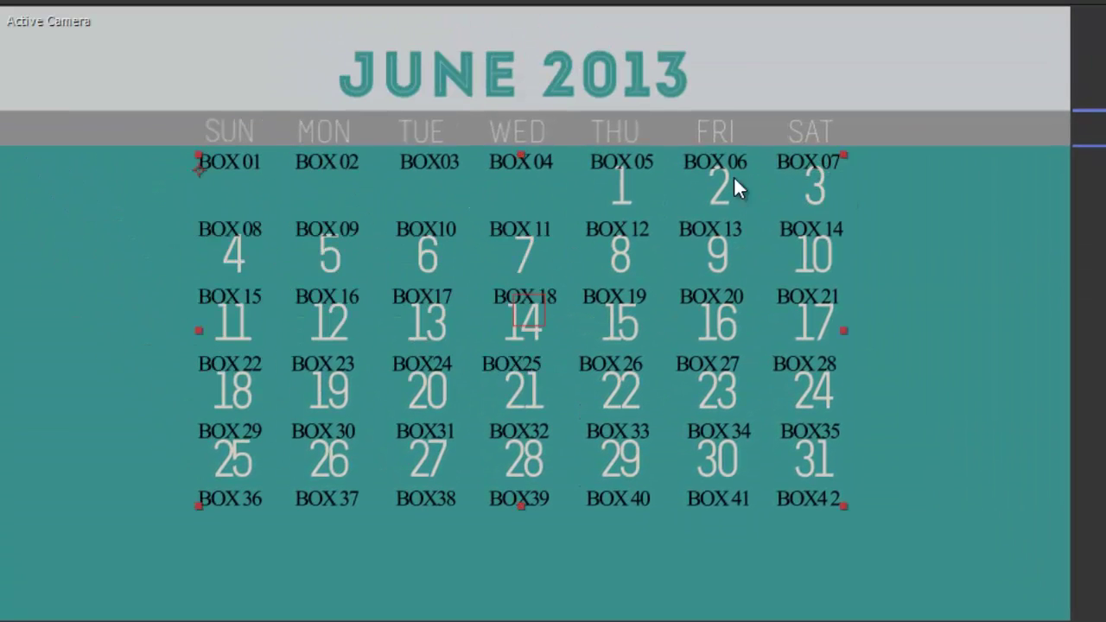
{"action": "left_click", "coordinate": [810, 186]}
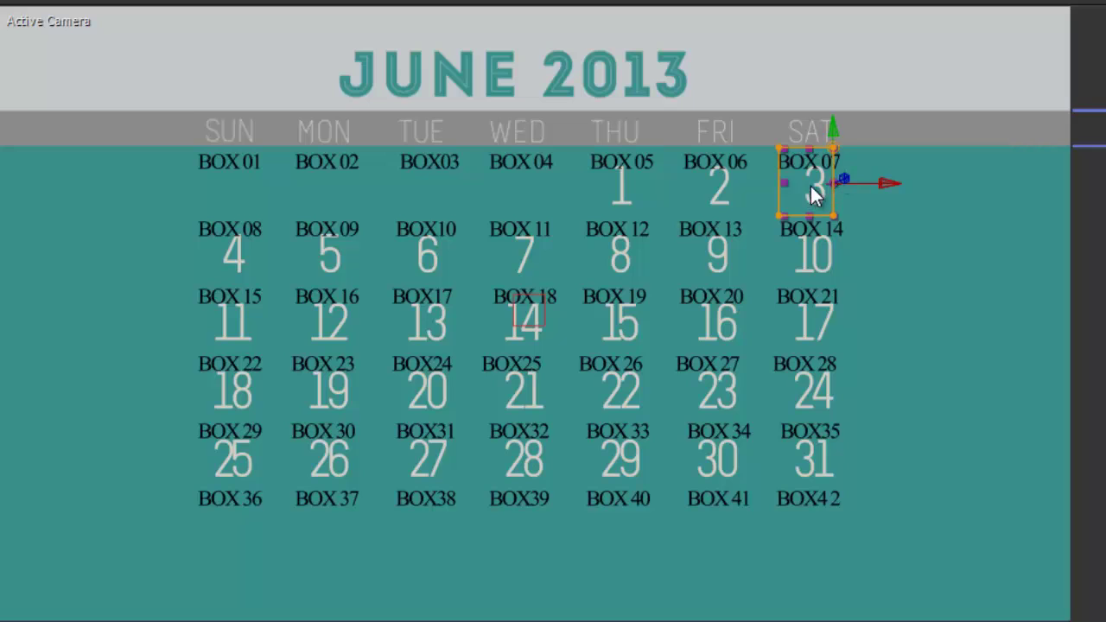
{"action": "double_click", "coordinate": [812, 188]}
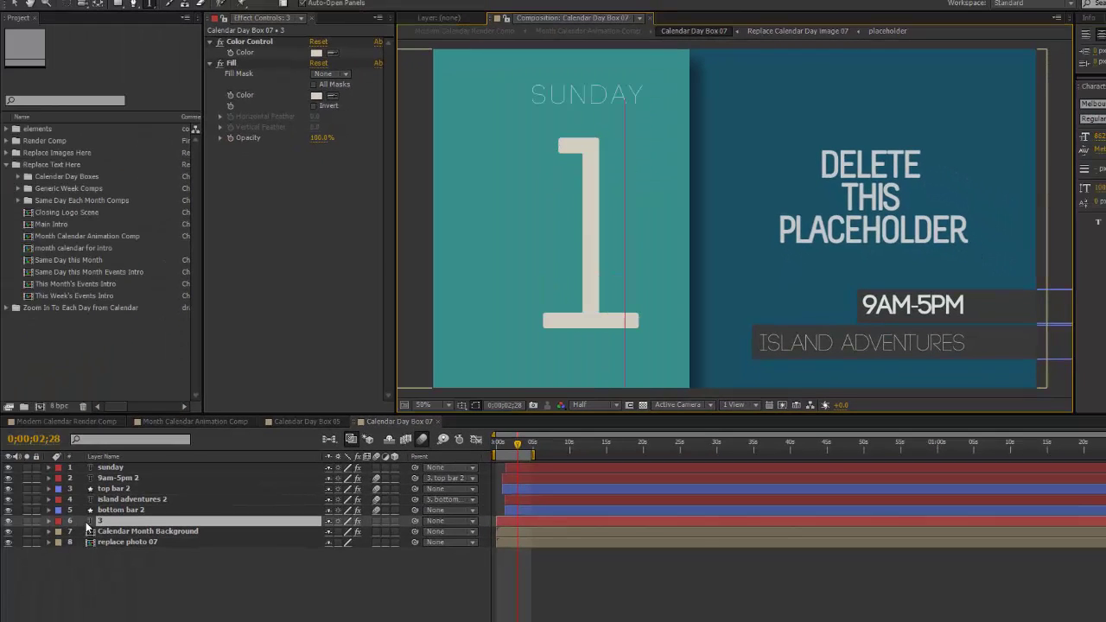
{"action": "left_click", "coordinate": [14, 6]}
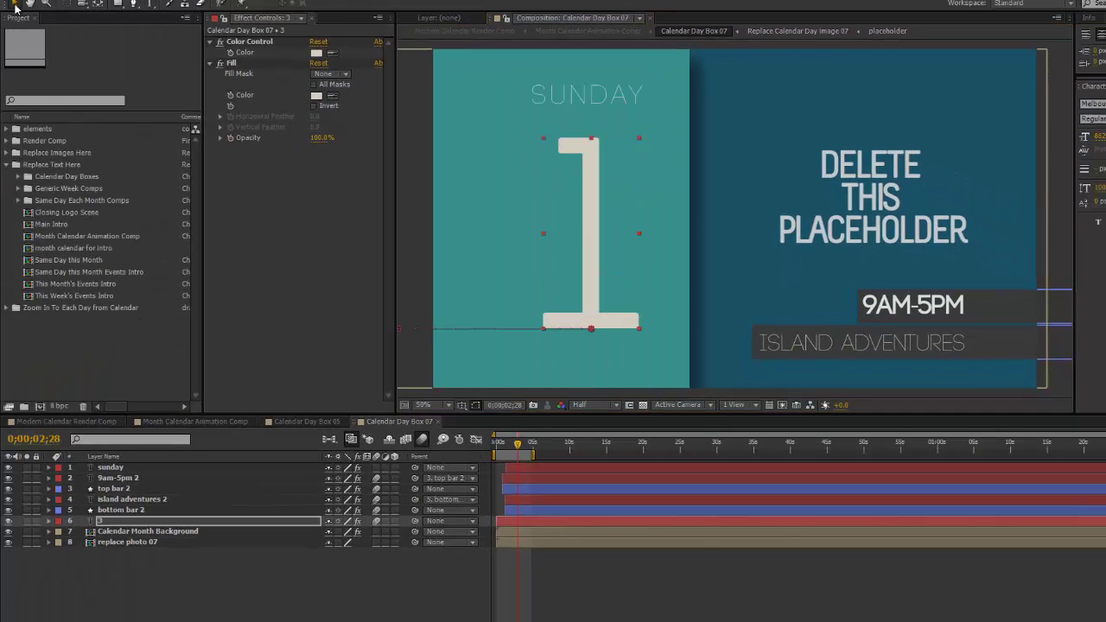
Step: Highlight the 9AM-5PM text, select the replace photo 07 layer and display the layers' source names
{"action": "left_click", "coordinate": [107, 478]}
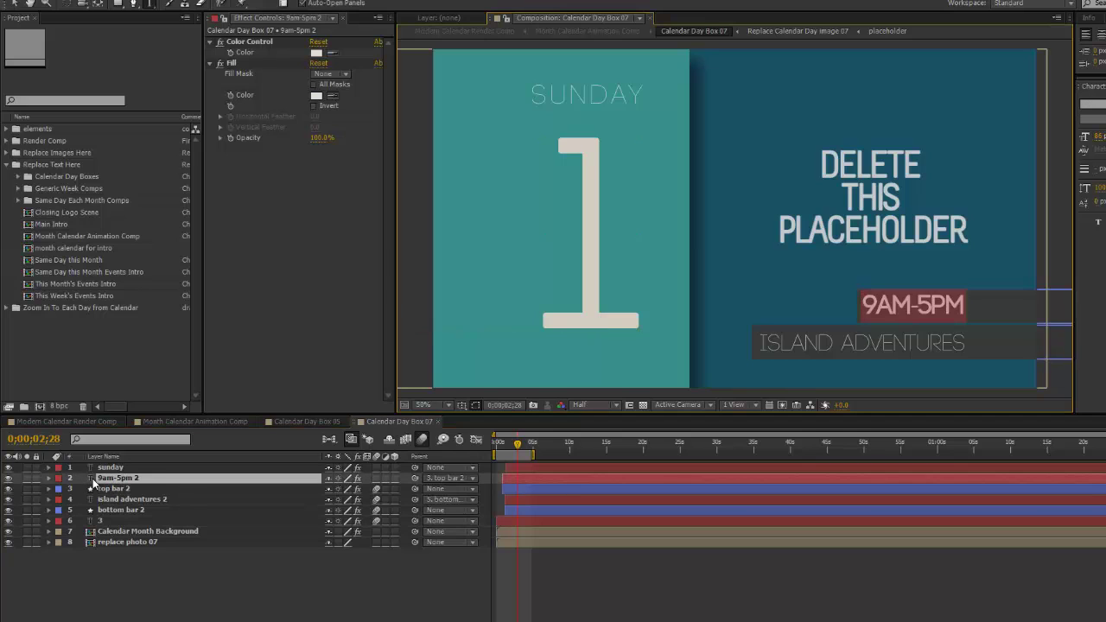
{"action": "left_click", "coordinate": [122, 556]}
{"action": "left_click", "coordinate": [129, 542]}
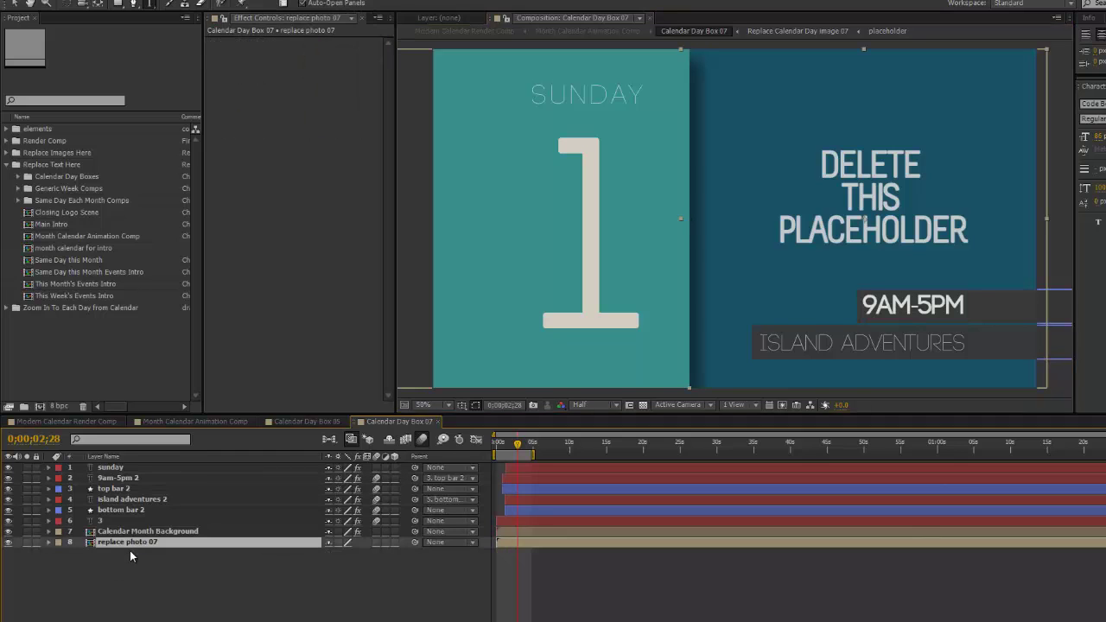
{"action": "left_click", "coordinate": [107, 457]}
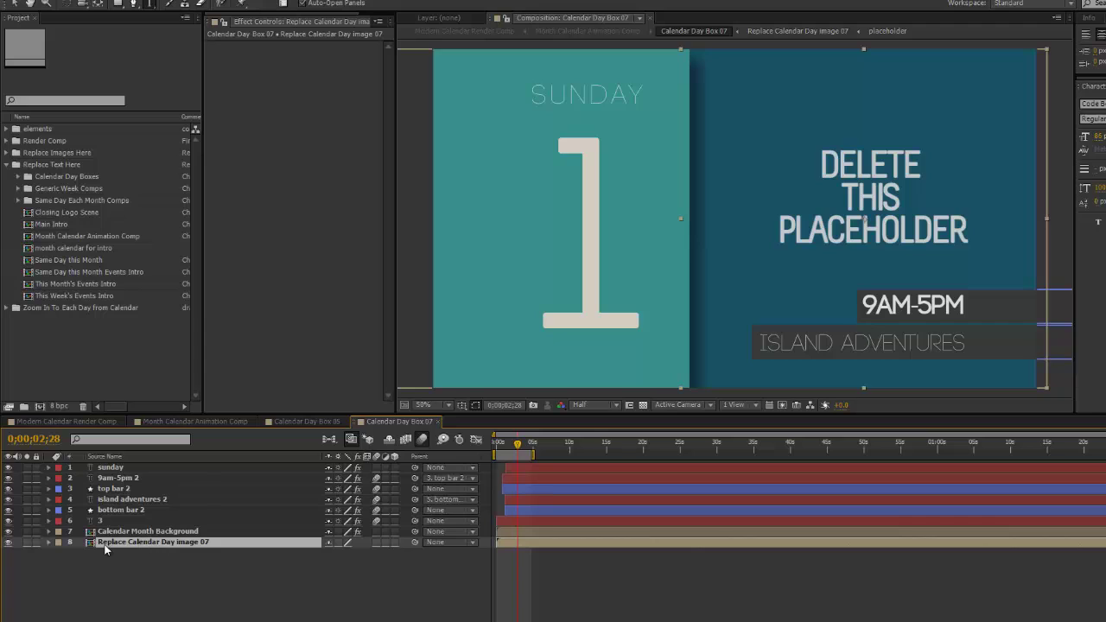
Step: Open the Replace Calendar Day image 07 composition and hide its placeholder layer
{"action": "double_click", "coordinate": [184, 542]}
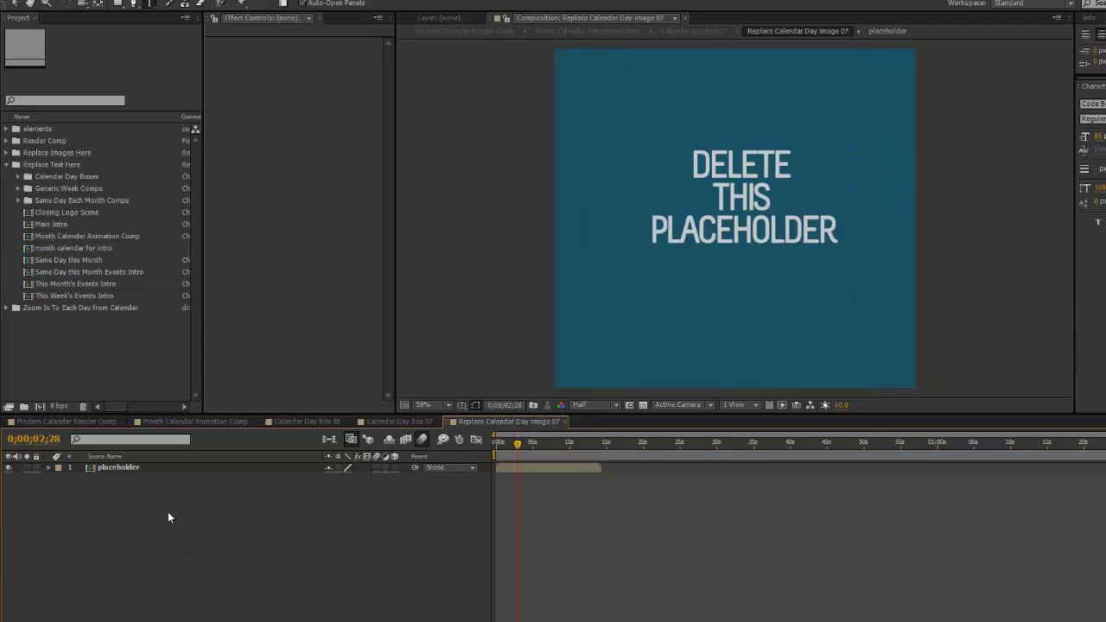
{"action": "left_click", "coordinate": [114, 467]}
{"action": "left_click", "coordinate": [8, 469]}
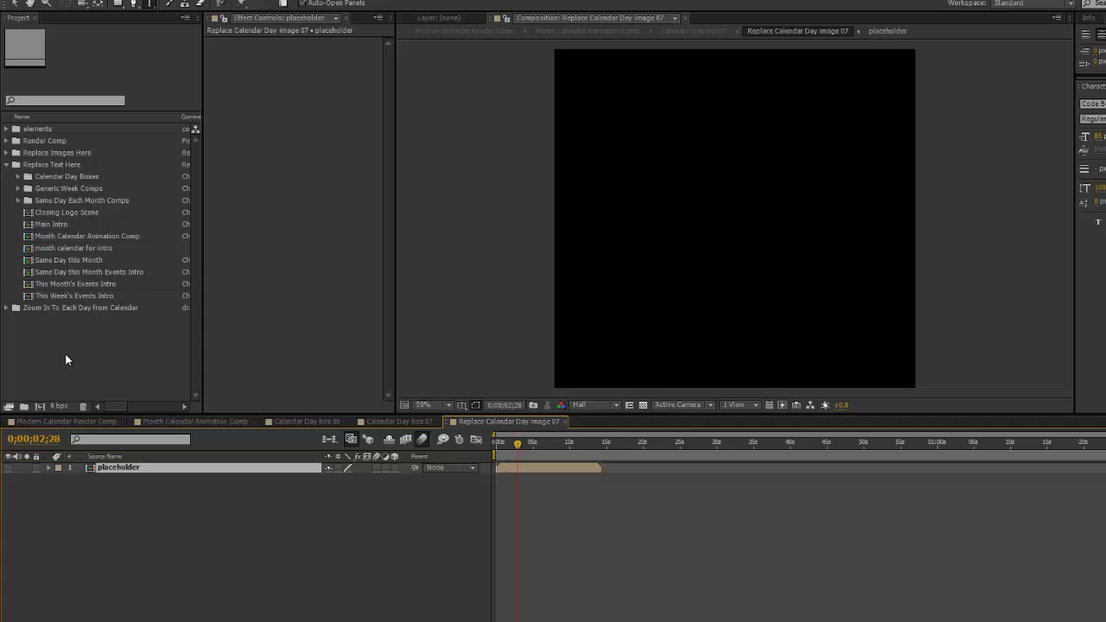
Step: Import the footage file lady-by-the-pool.mov from the Vacation placeholders folder into the project
{"action": "left_click", "coordinate": [10, 23]}
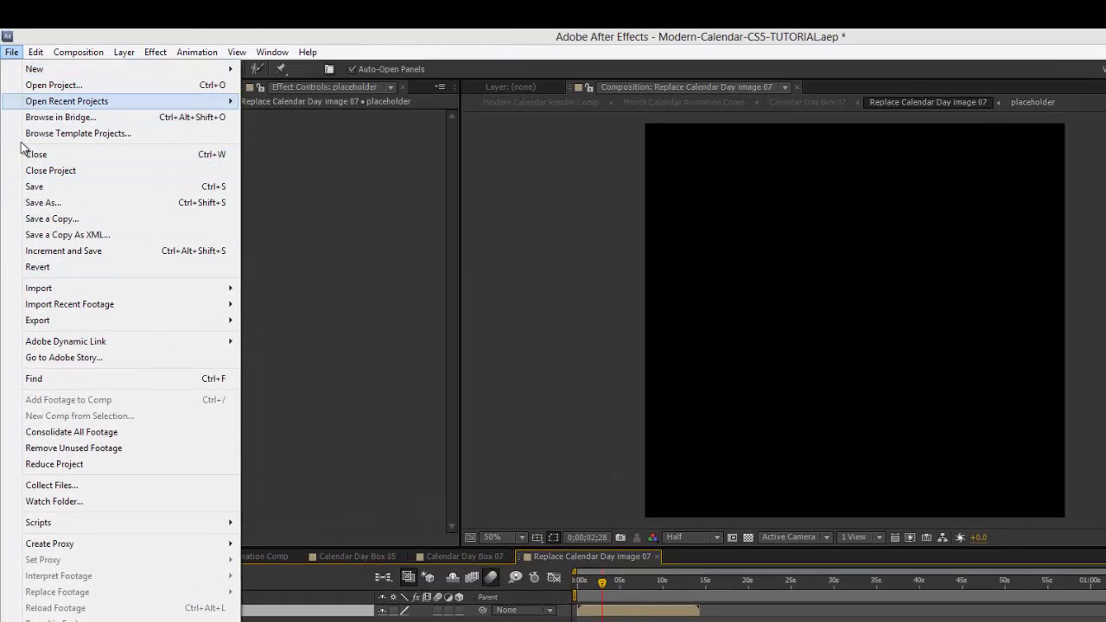
{"action": "mouse_move", "coordinate": [41, 295]}
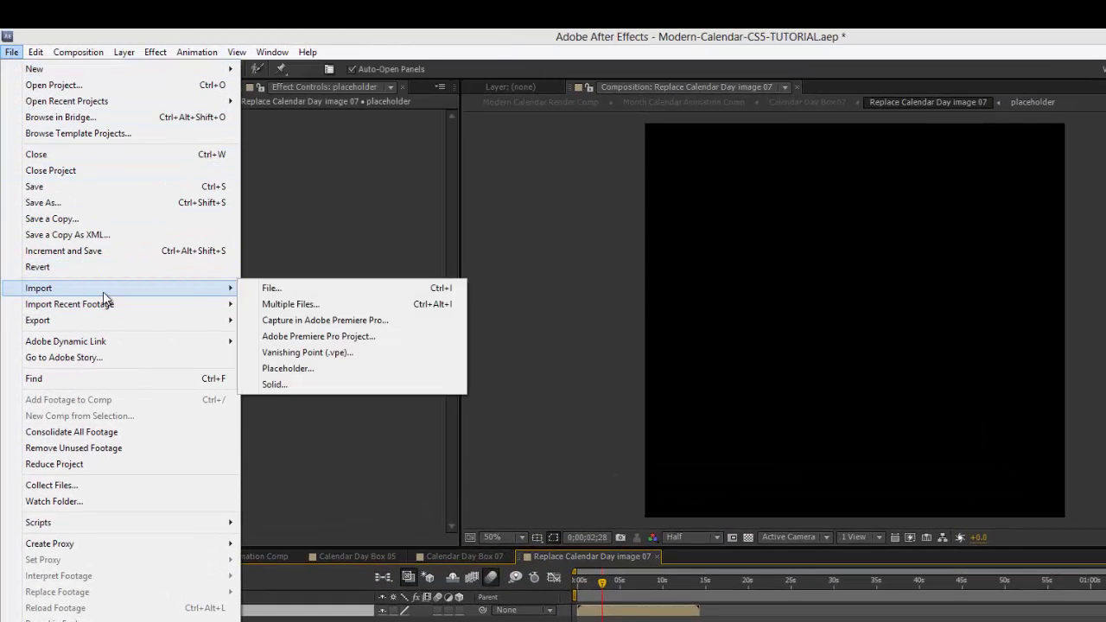
{"action": "left_click", "coordinate": [301, 286]}
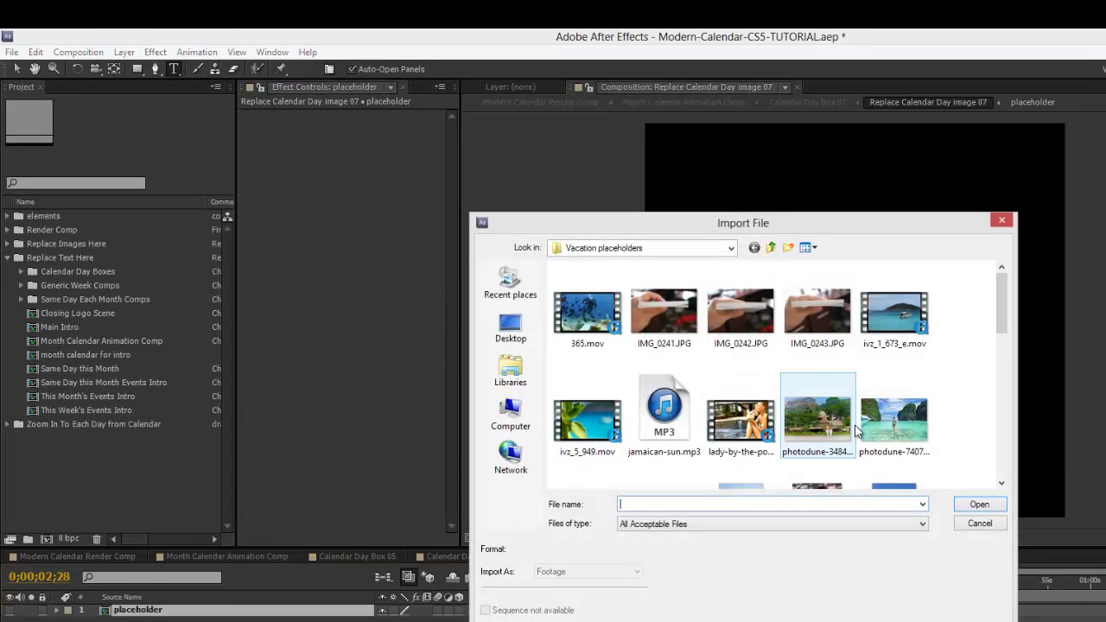
{"action": "left_click", "coordinate": [750, 423]}
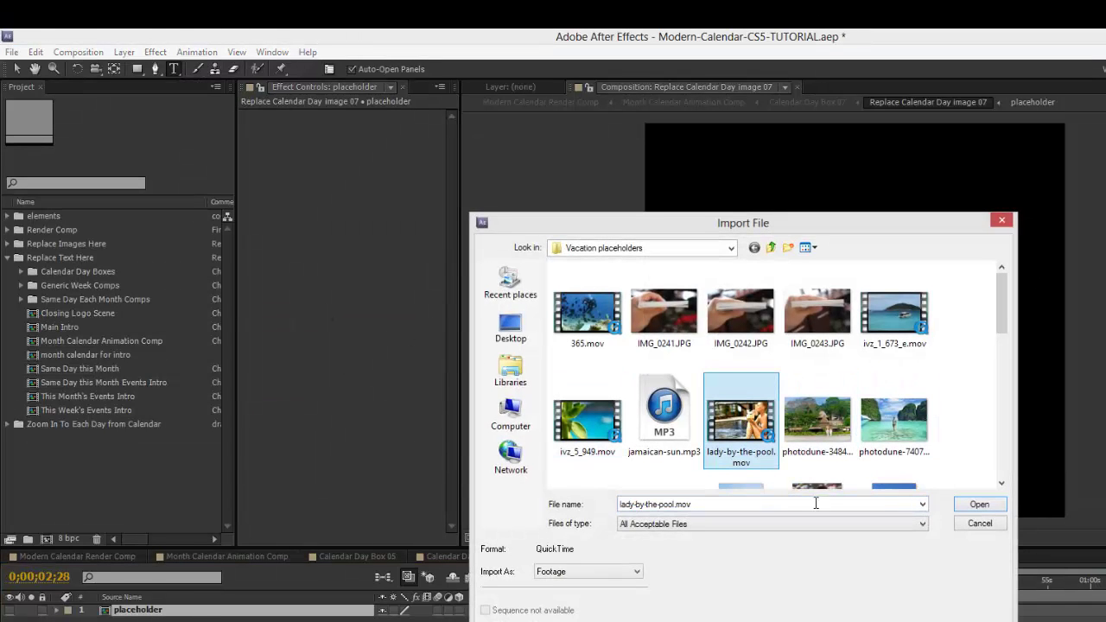
{"action": "left_click", "coordinate": [979, 505]}
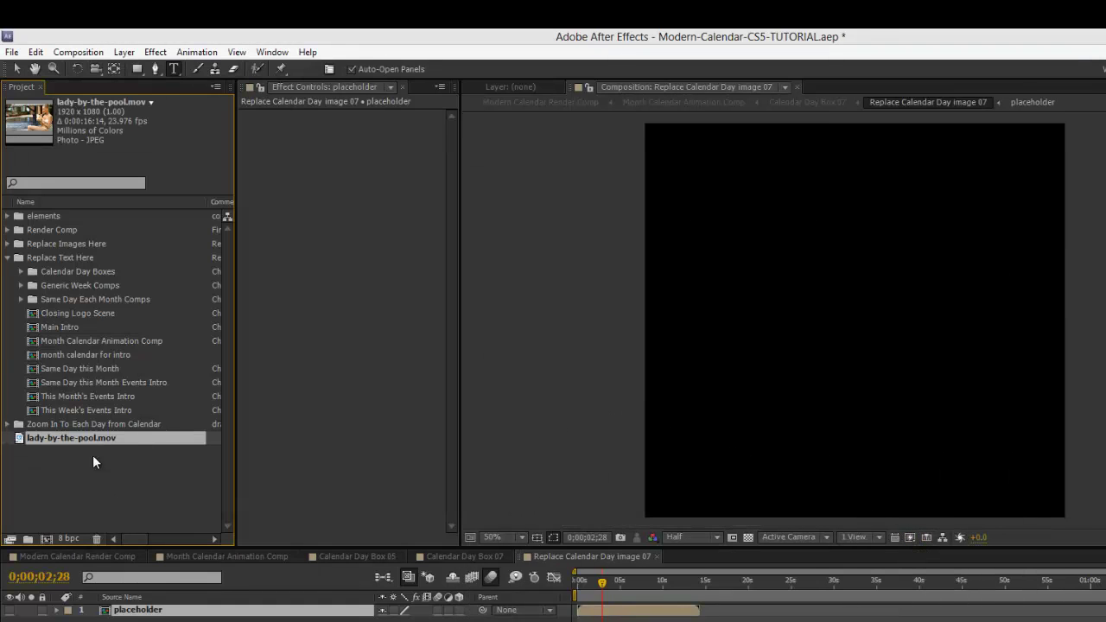
Step: Add lady-by-the-pool.mov above the placeholder layer, shift it left to frame the woman, and view it in Calendar Day Box 07
{"action": "left_click_drag", "start_coordinate": [90, 438], "coordinate": [137, 605]}
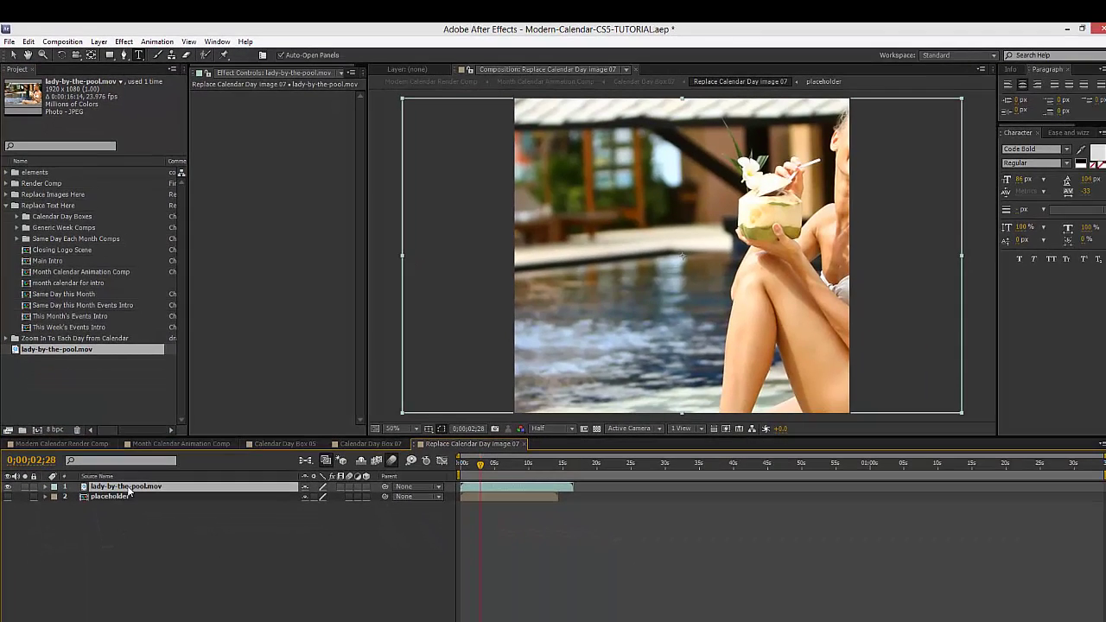
{"action": "left_click", "coordinate": [9, 55]}
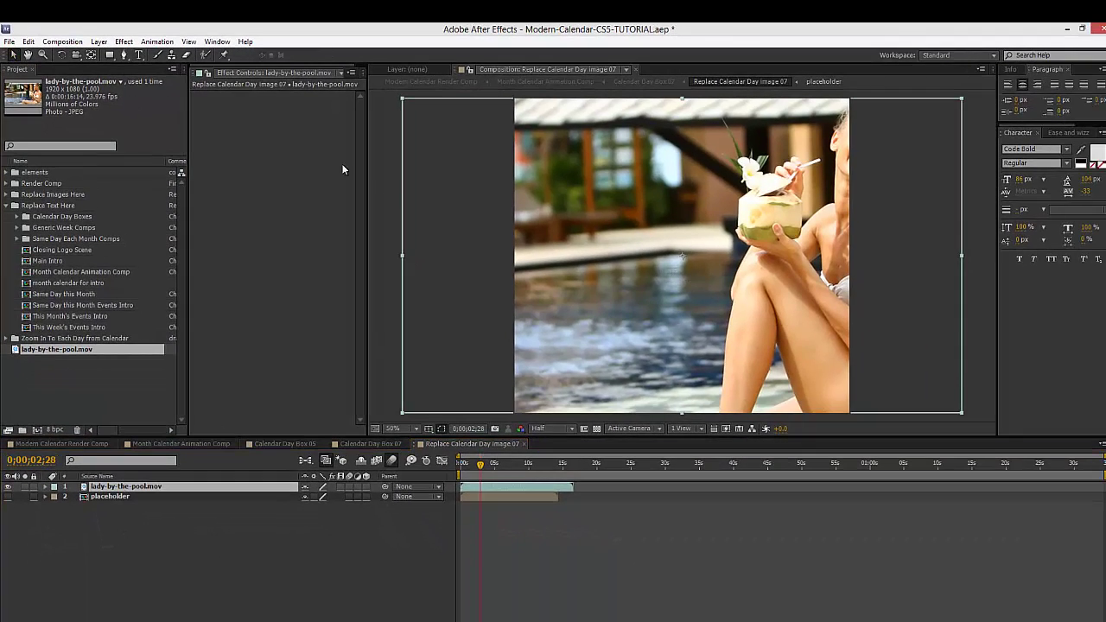
{"action": "left_click_drag", "start_coordinate": [675, 282], "coordinate": [576, 284]}
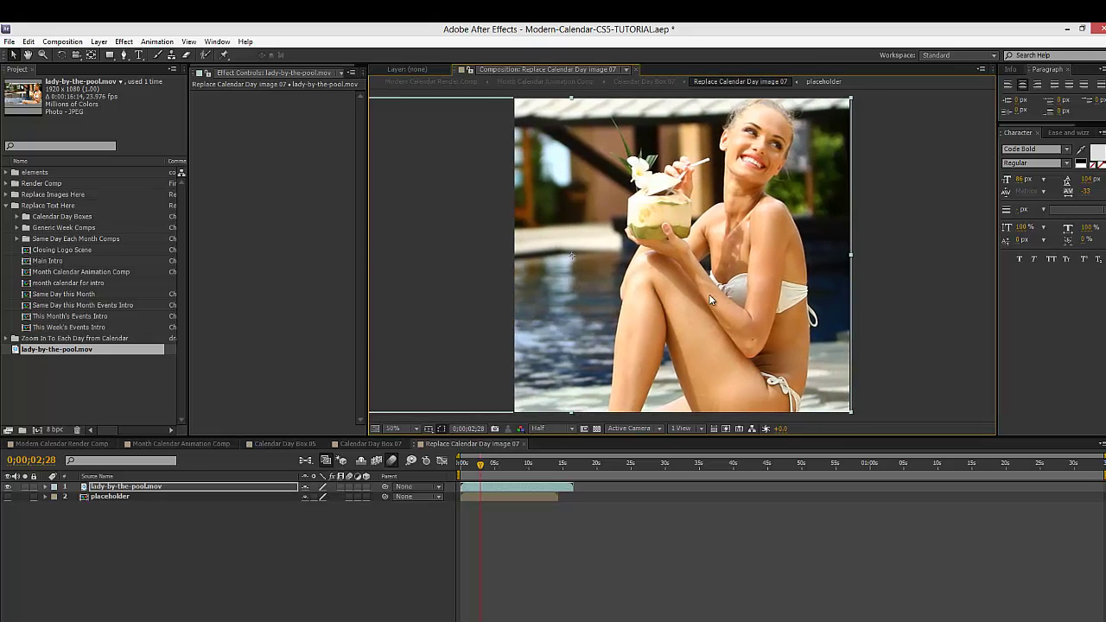
{"action": "left_click", "coordinate": [371, 444]}
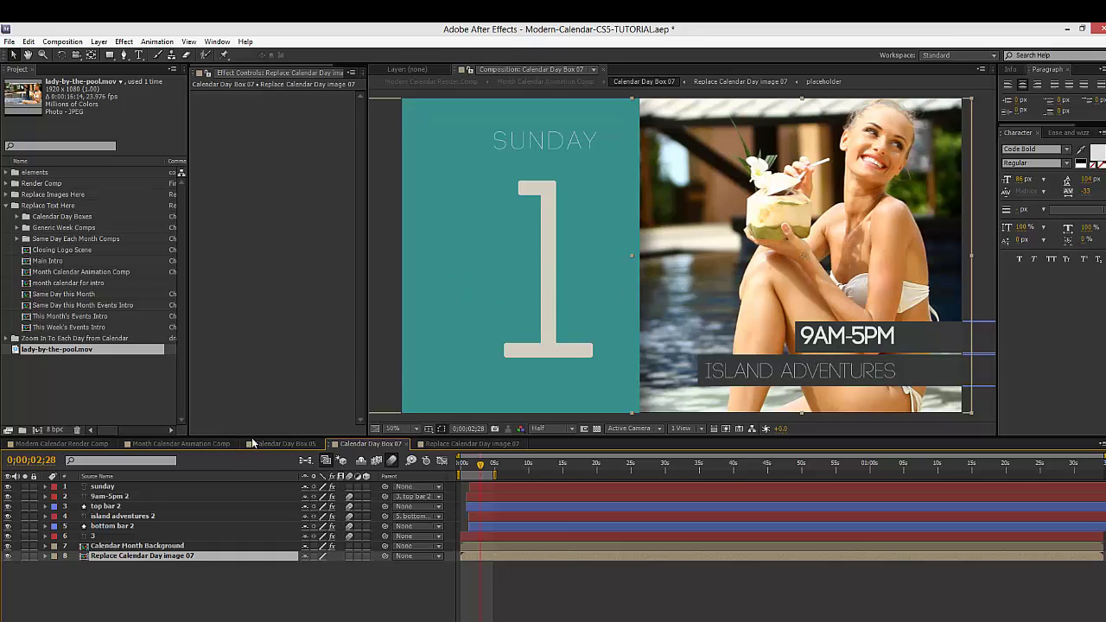
Step: Hide the Calendar Day Box 06 and Calendar Day Box 05 layers in the Month Calendar Animation Comp
{"action": "left_click", "coordinate": [159, 444]}
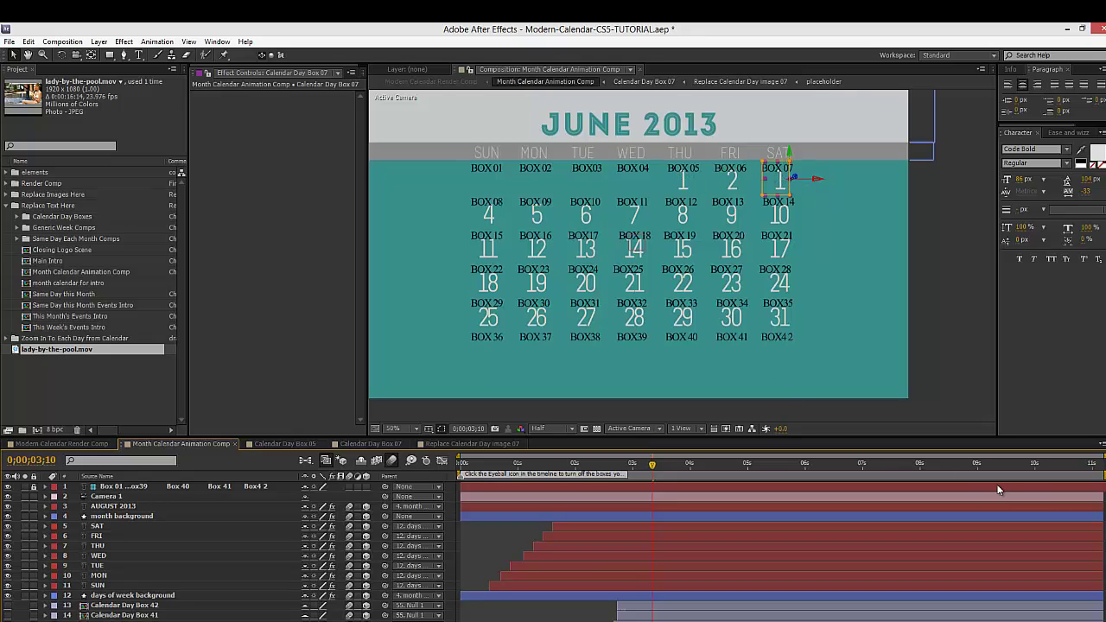
{"action": "scroll", "coordinate": [777, 562], "scroll_direction": "down", "scroll_amount": 2}
{"action": "scroll", "coordinate": [777, 553], "scroll_direction": "down", "scroll_amount": 15}
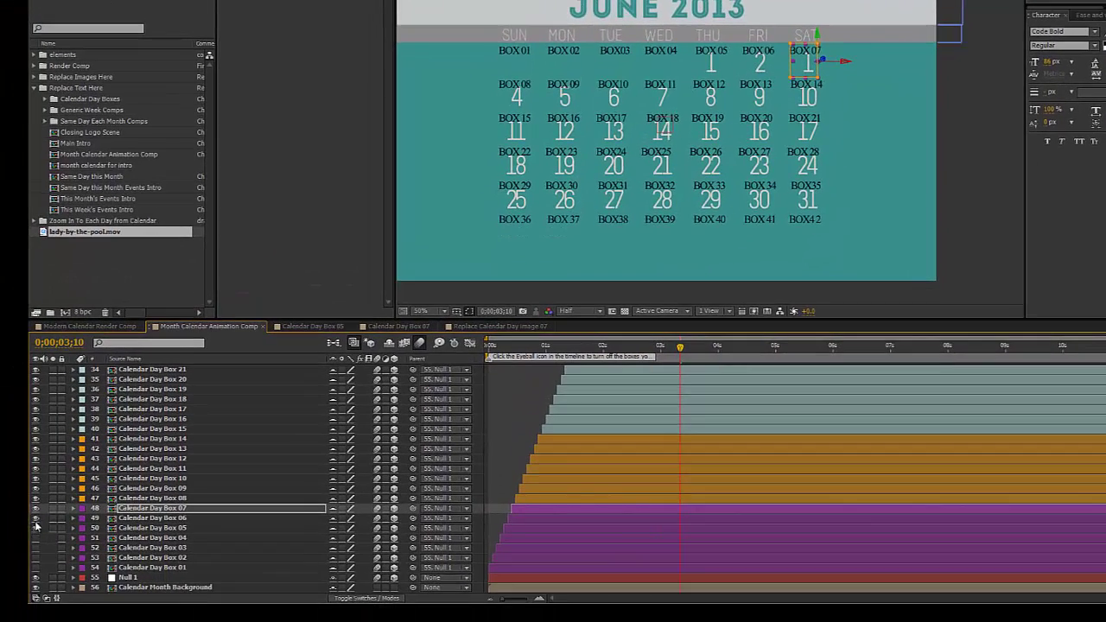
{"action": "left_click", "coordinate": [35, 518]}
{"action": "left_click", "coordinate": [36, 528]}
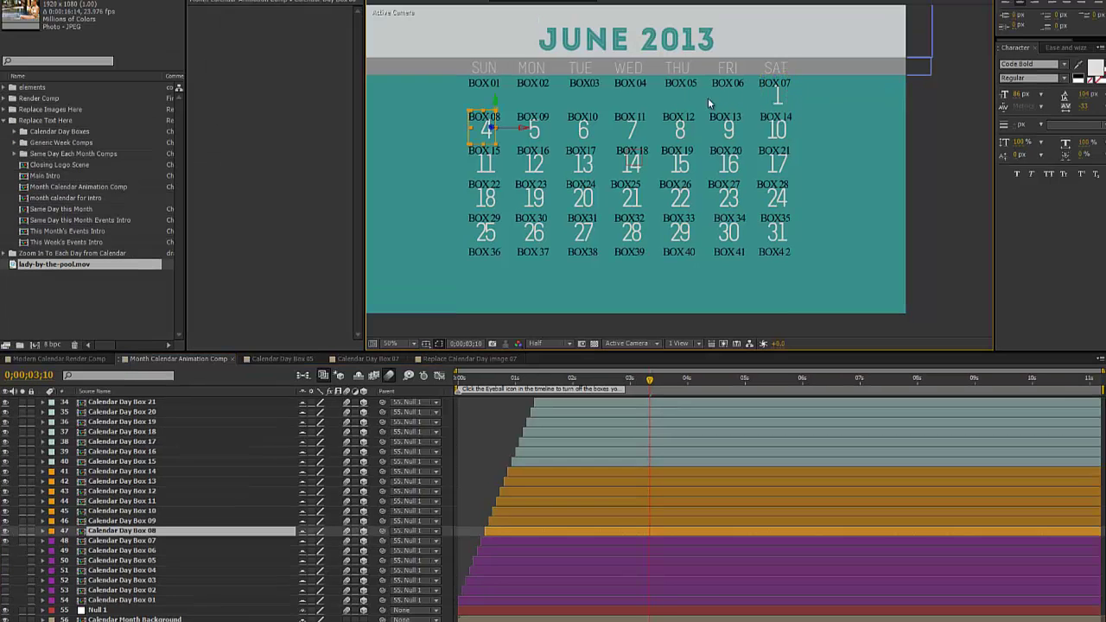
Step: Compare the day boxes with the system calendar for June 2013, looking at the row starting with Box 36
{"action": "left_click", "coordinate": [514, 98]}
{"action": "left_click", "coordinate": [1068, 621]}
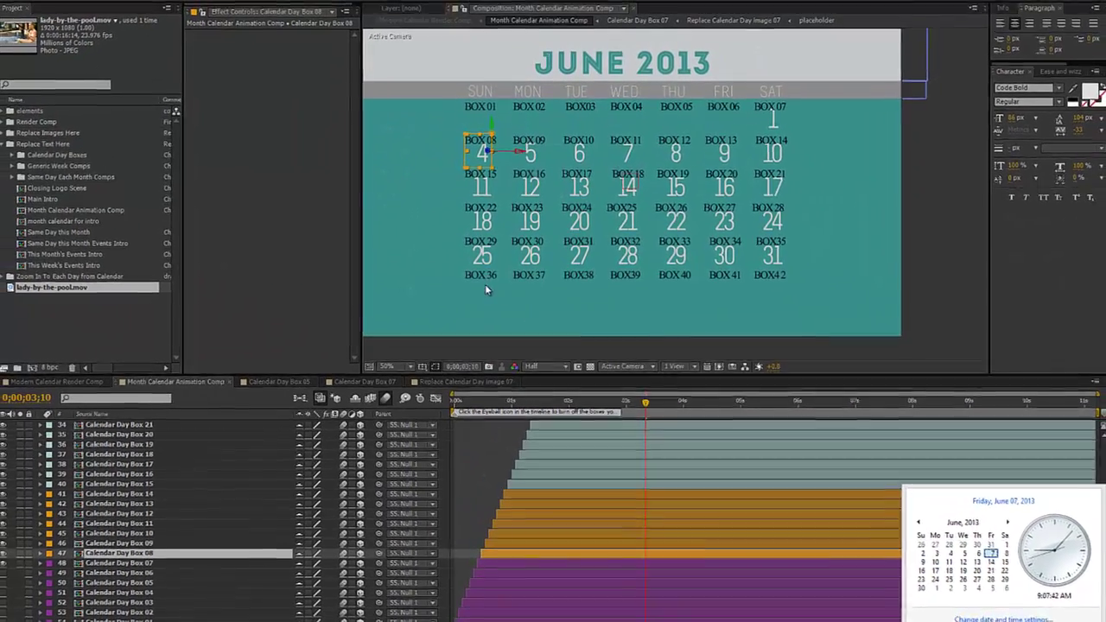
{"action": "left_click", "coordinate": [482, 283]}
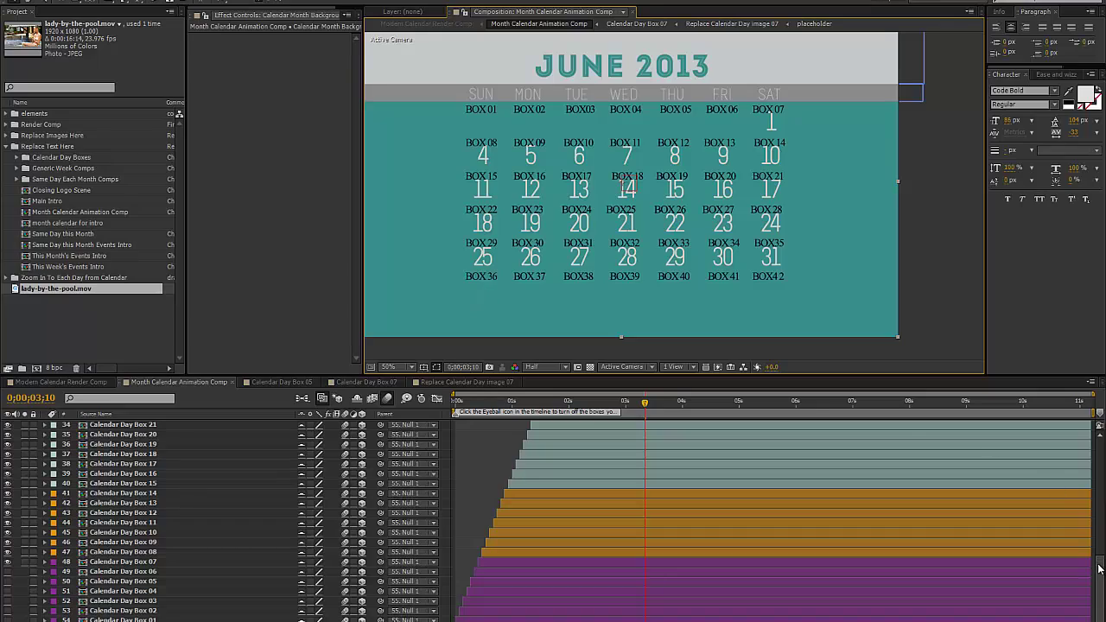
Step: Make the Calendar Day Box 36 layer visible in the month calendar
{"action": "scroll", "coordinate": [553, 519], "scroll_direction": "up", "scroll_amount": 6}
{"action": "scroll", "coordinate": [79, 455], "scroll_direction": "up", "scroll_amount": 1}
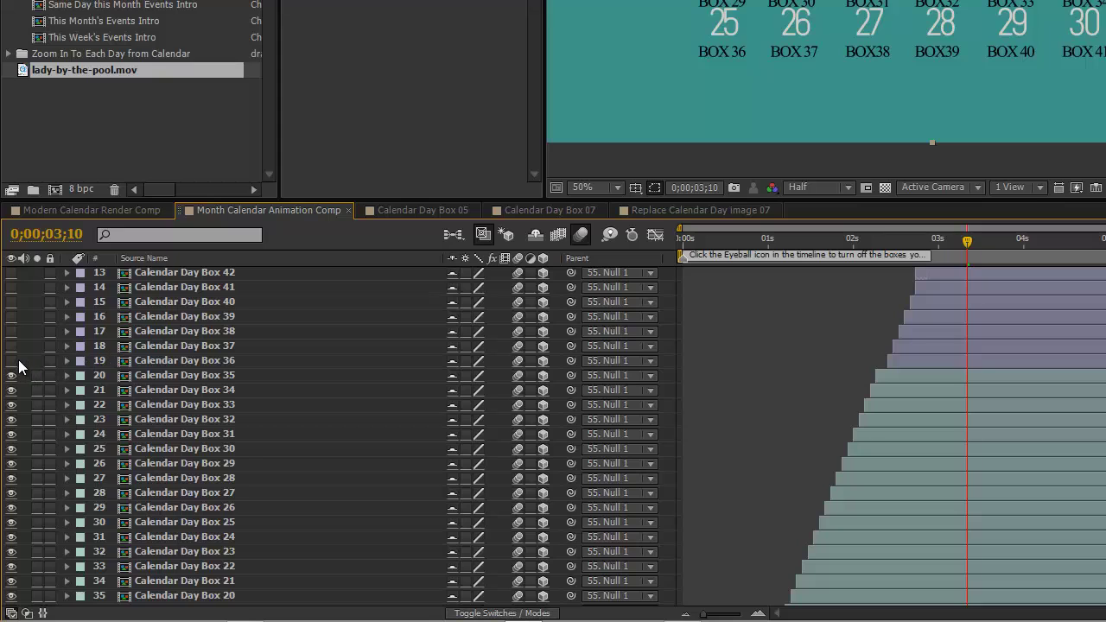
{"action": "left_click", "coordinate": [13, 360]}
Step: Select the Calendar Day Box 08 layer and review the day box layers from there up to Box 36
{"action": "scroll", "coordinate": [215, 553], "scroll_direction": "down", "scroll_amount": 5}
{"action": "left_click", "coordinate": [215, 551]}
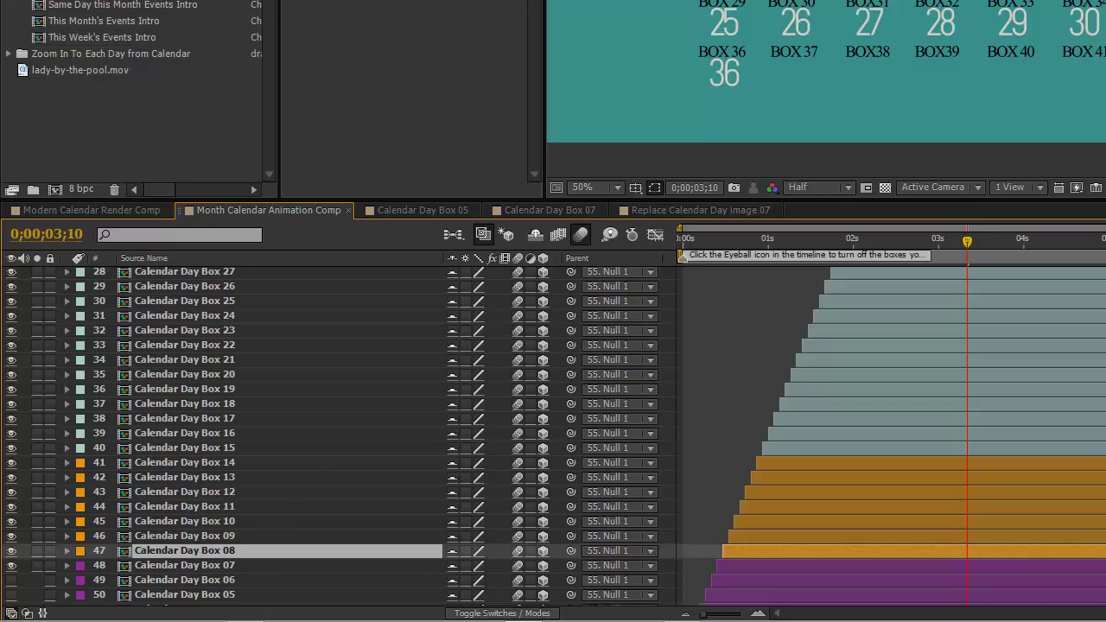
{"action": "scroll", "coordinate": [337, 432], "scroll_direction": "up", "scroll_amount": 4}
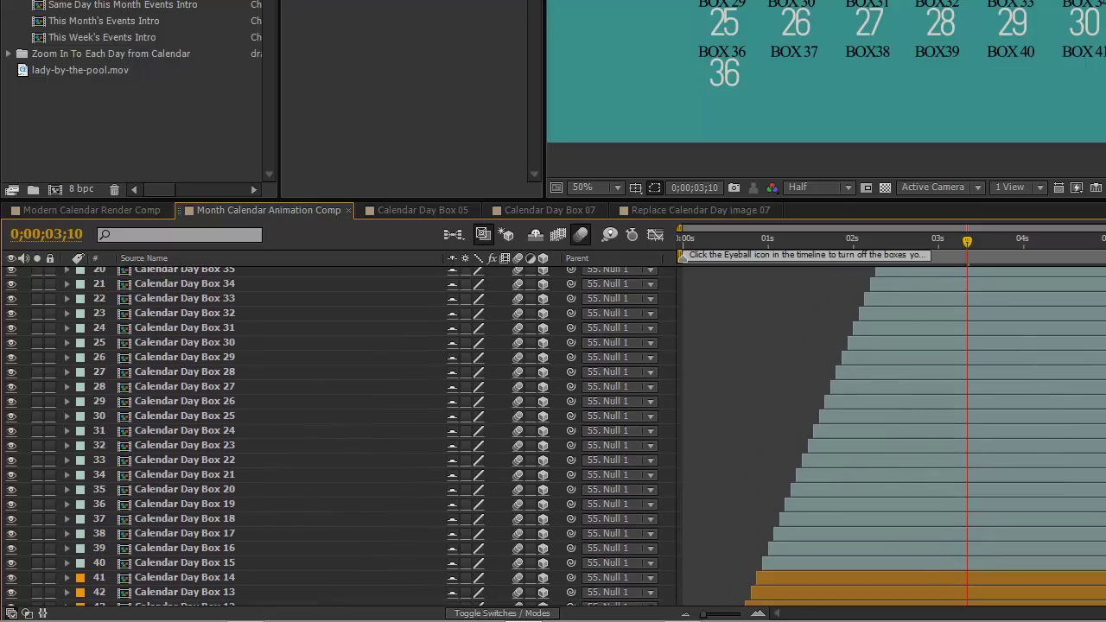
{"action": "scroll", "coordinate": [337, 432], "scroll_direction": "up", "scroll_amount": 1}
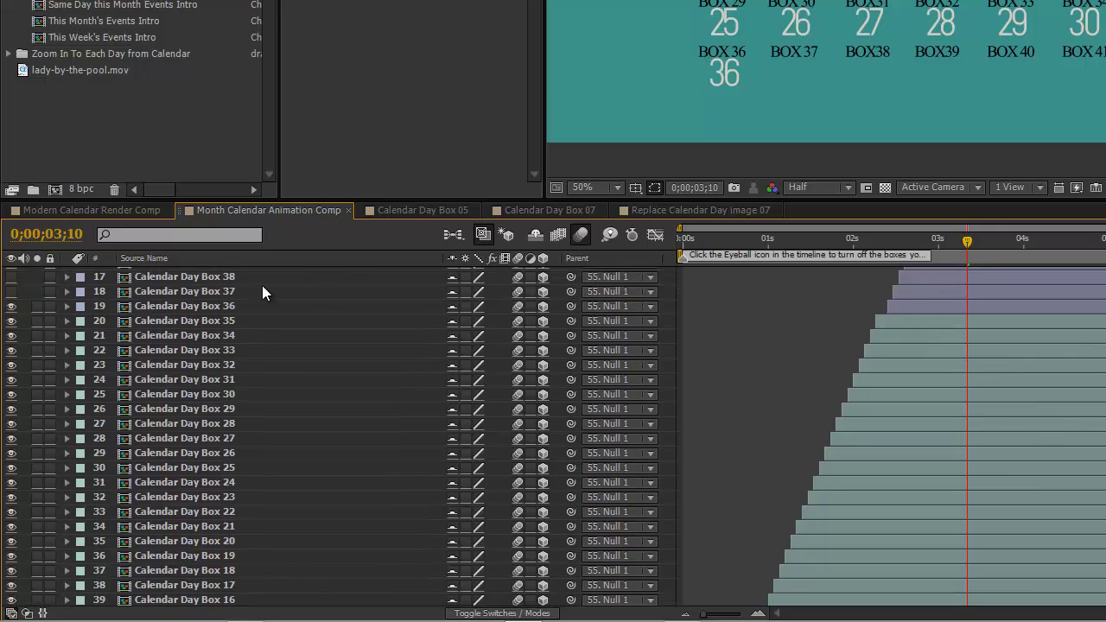
Step: Extend the layer selection to Calendar Day Box 36 and change the date in the Calendar Day Box 08 comp to 2
{"action": "left_click", "coordinate": [208, 306], "text": "shift"}
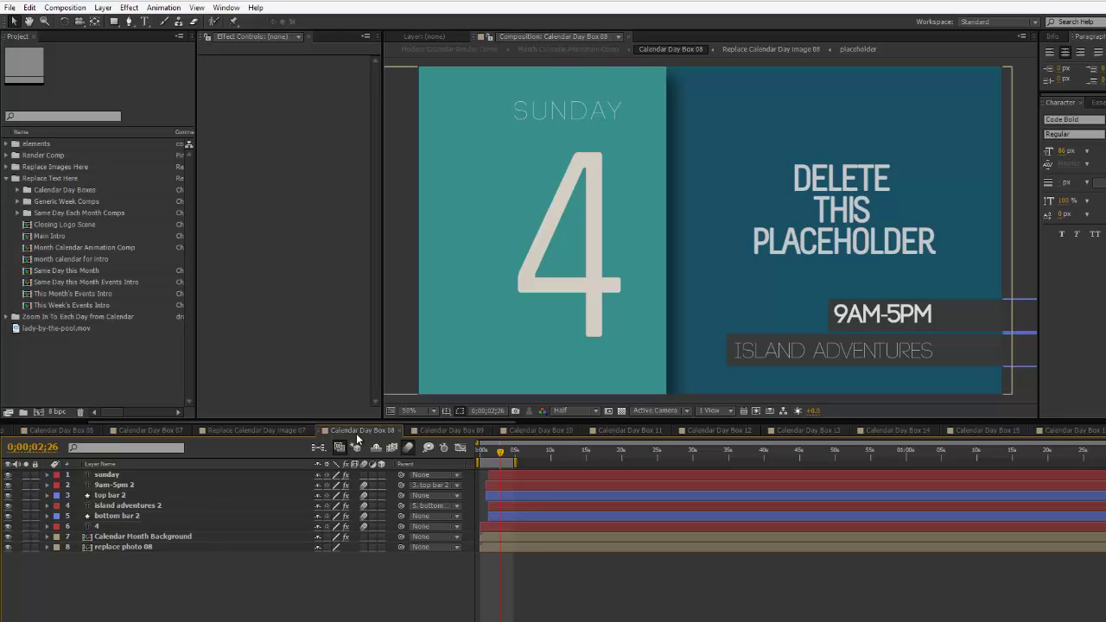
{"action": "left_click", "coordinate": [88, 526]}
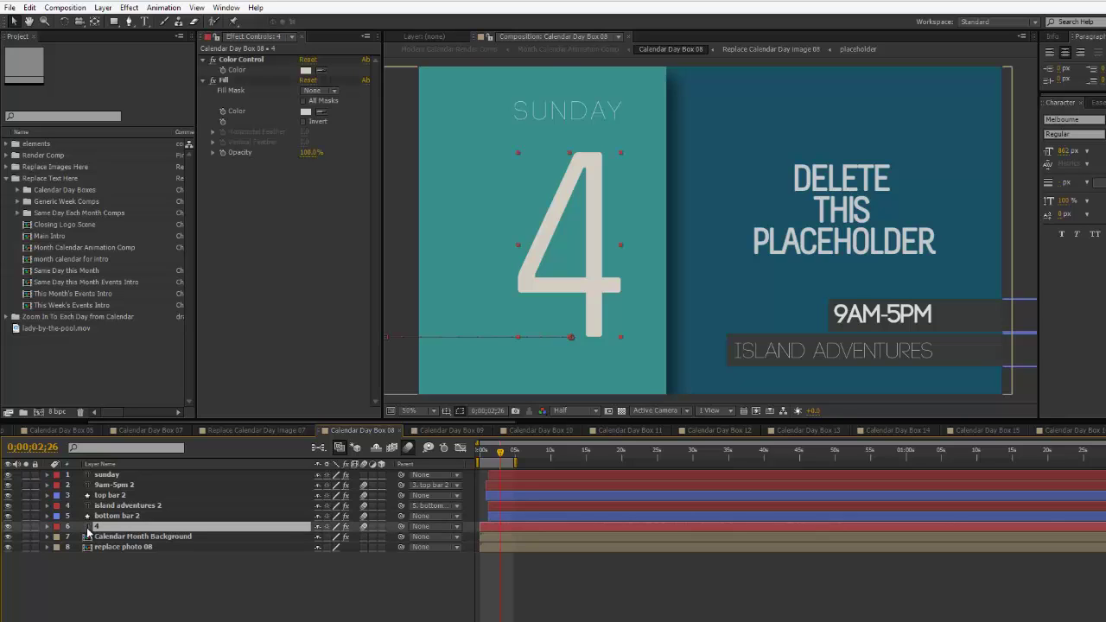
{"action": "double_click", "coordinate": [87, 527]}
{"action": "type", "text": "2"}
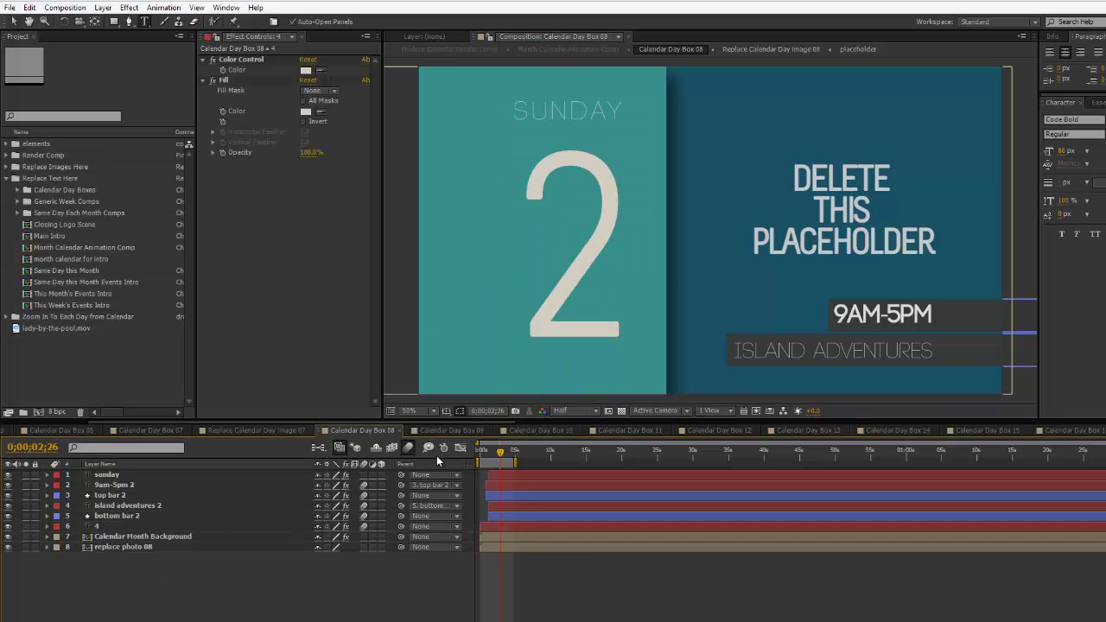
Step: Change the date text in the Calendar Day Box 09 comp to 3
{"action": "left_click", "coordinate": [459, 430]}
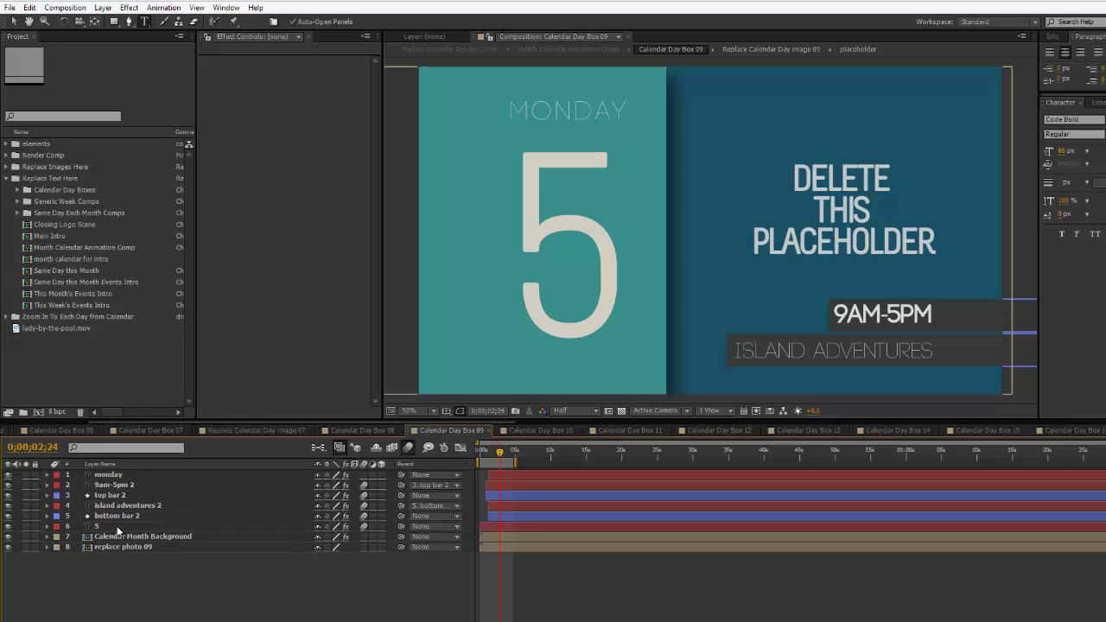
{"action": "left_click", "coordinate": [89, 527]}
{"action": "type", "text": "3"}
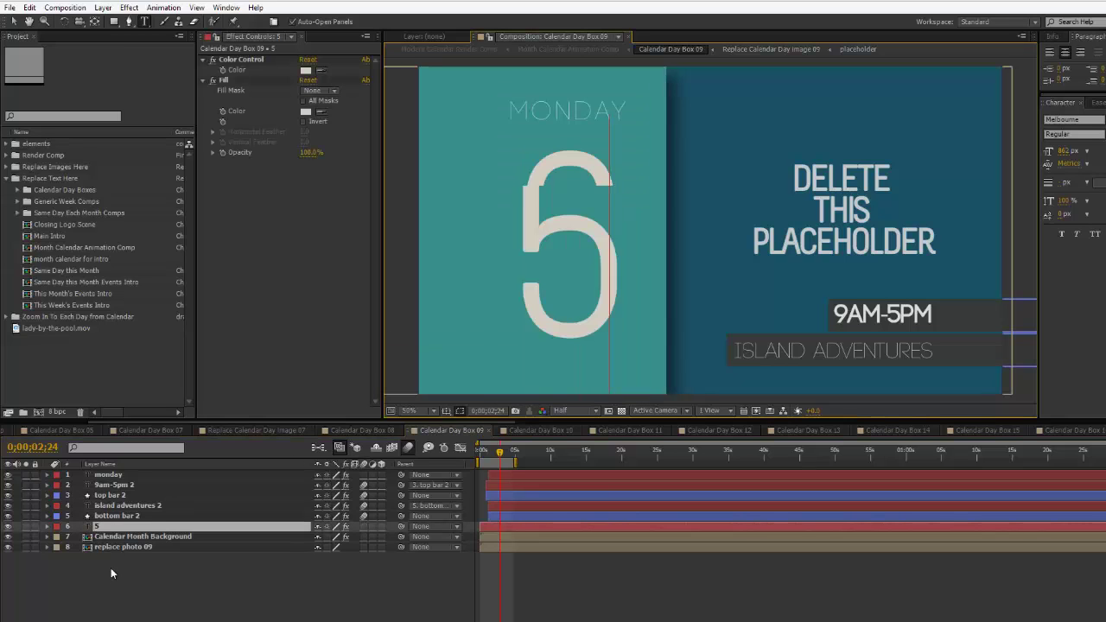
{"action": "left_click", "coordinate": [124, 595]}
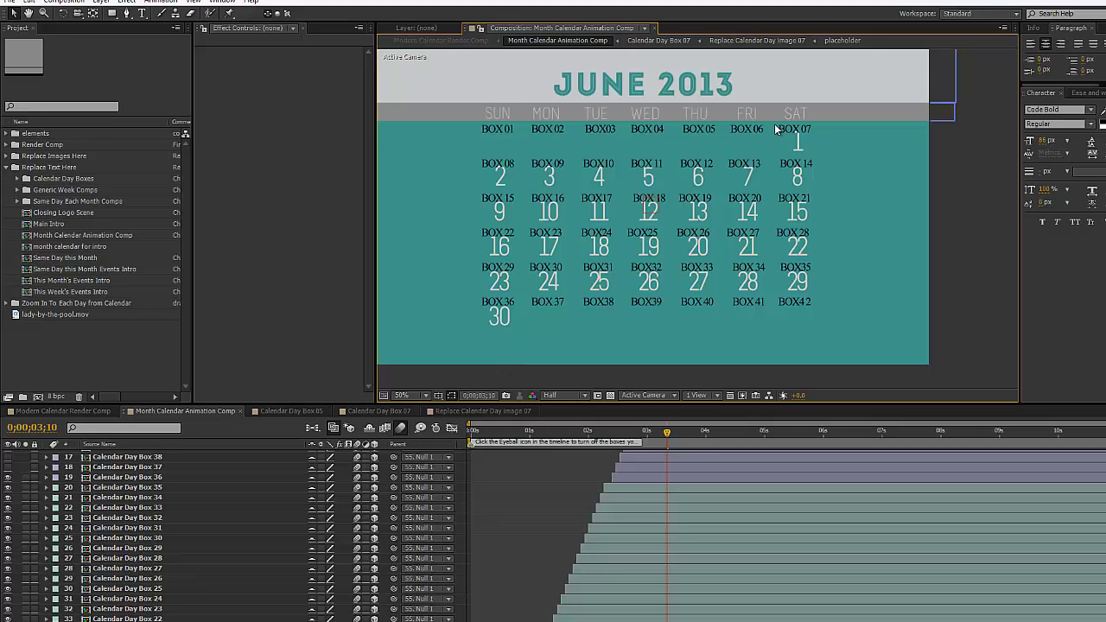
Step: Scrub the Modern Calendar Render Comp to view the finished month calendar at about 16 seconds
{"action": "left_click", "coordinate": [58, 411]}
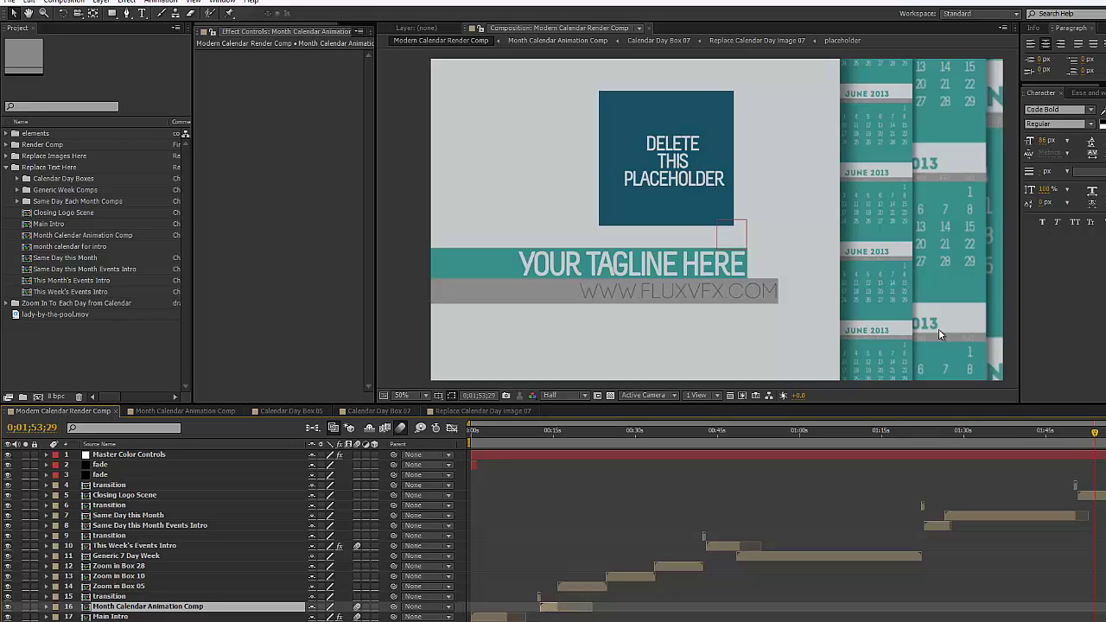
{"action": "left_click_drag", "start_coordinate": [1096, 433], "coordinate": [1061, 433]}
{"action": "left_click", "coordinate": [577, 433]}
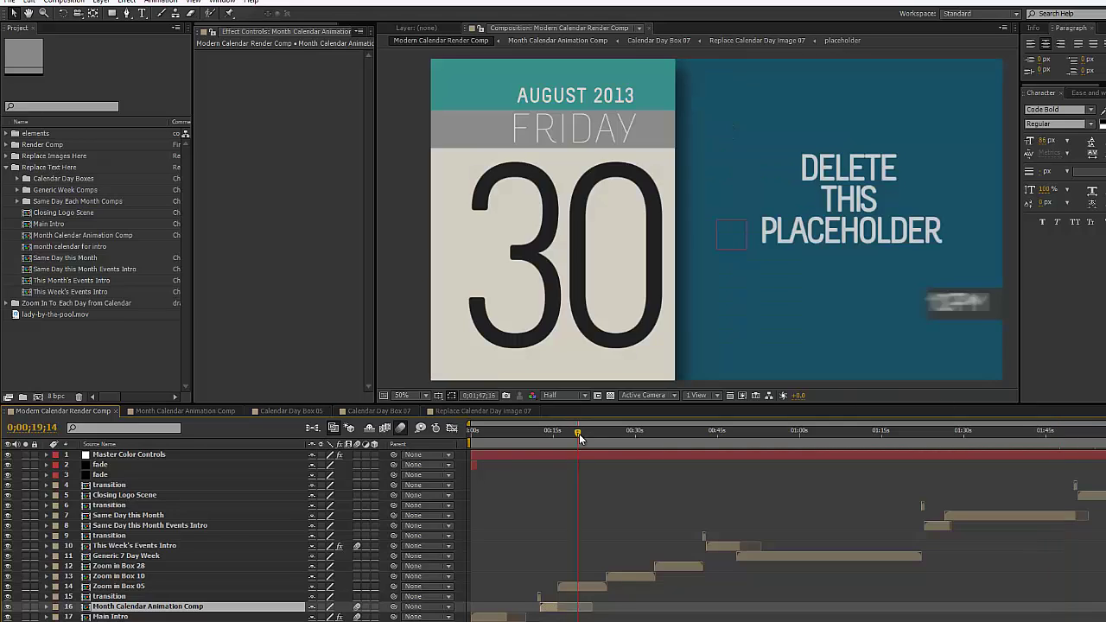
{"action": "left_click", "coordinate": [548, 432]}
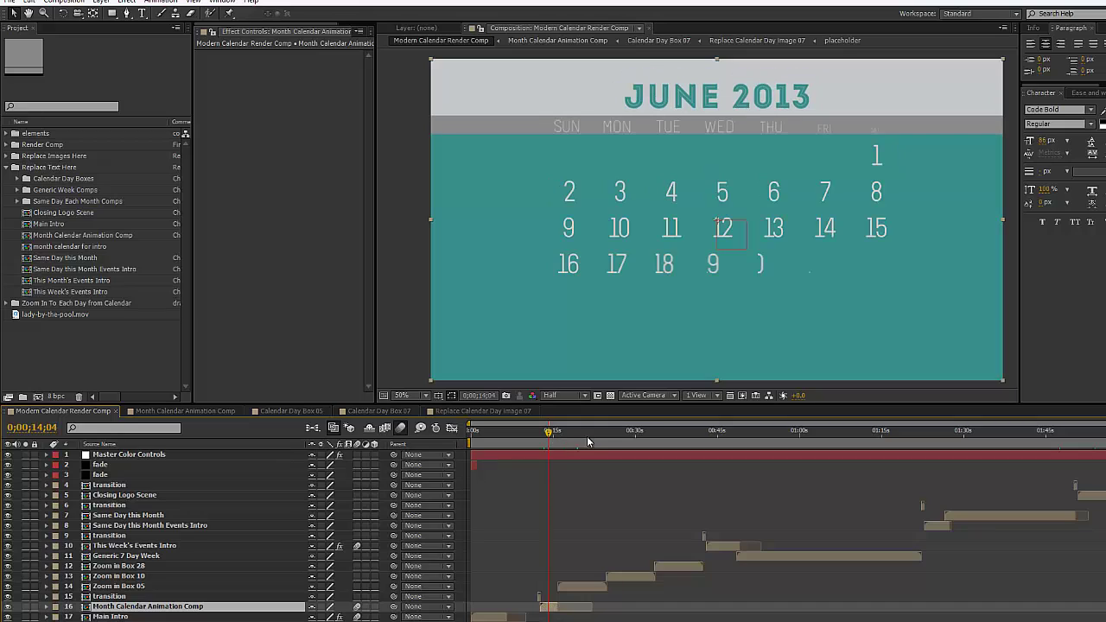
{"action": "left_click", "coordinate": [556, 433]}
{"action": "left_click", "coordinate": [560, 437]}
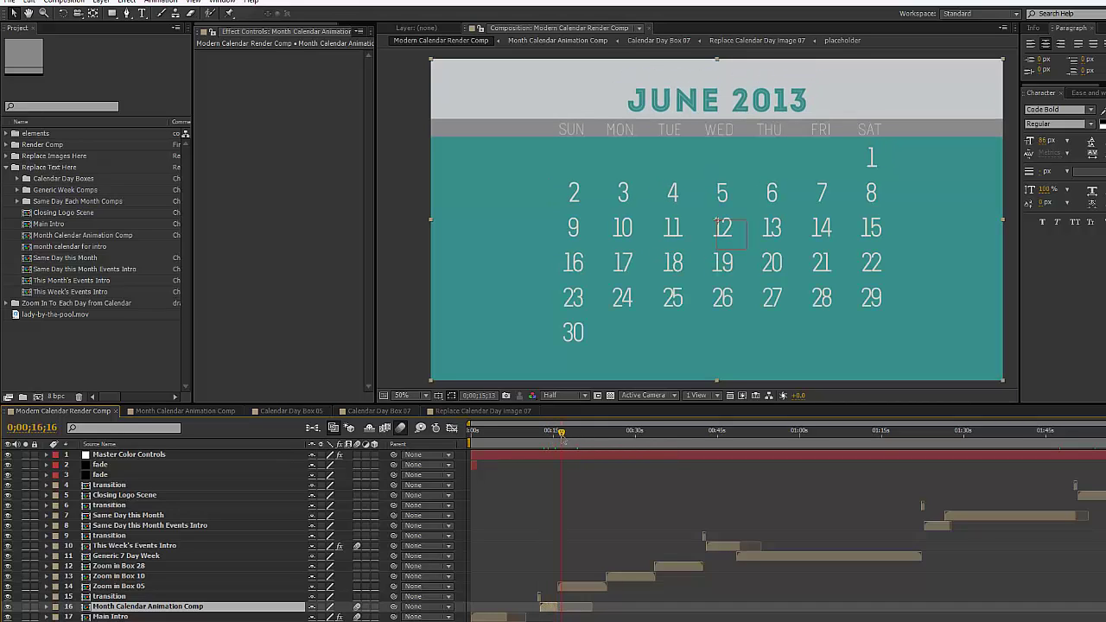
Step: Go to the start of the Zoom in Box 05 layer and check the first day's box number in the Month Calendar Animation Comp
{"action": "left_click", "coordinate": [130, 587]}
{"action": "key", "text": "i"}
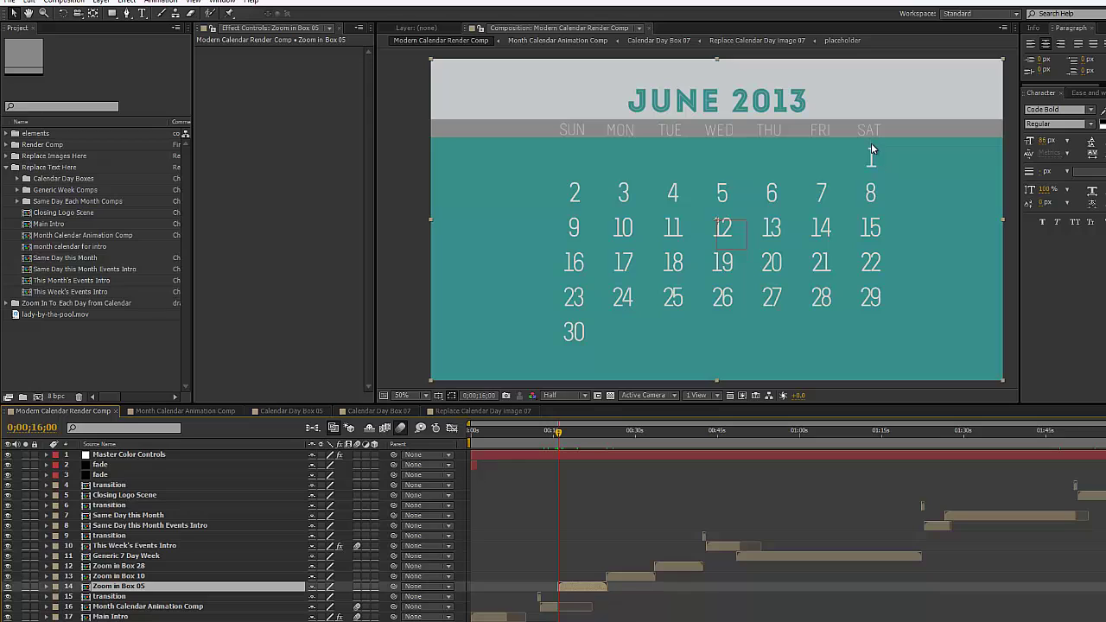
{"action": "left_click", "coordinate": [206, 412]}
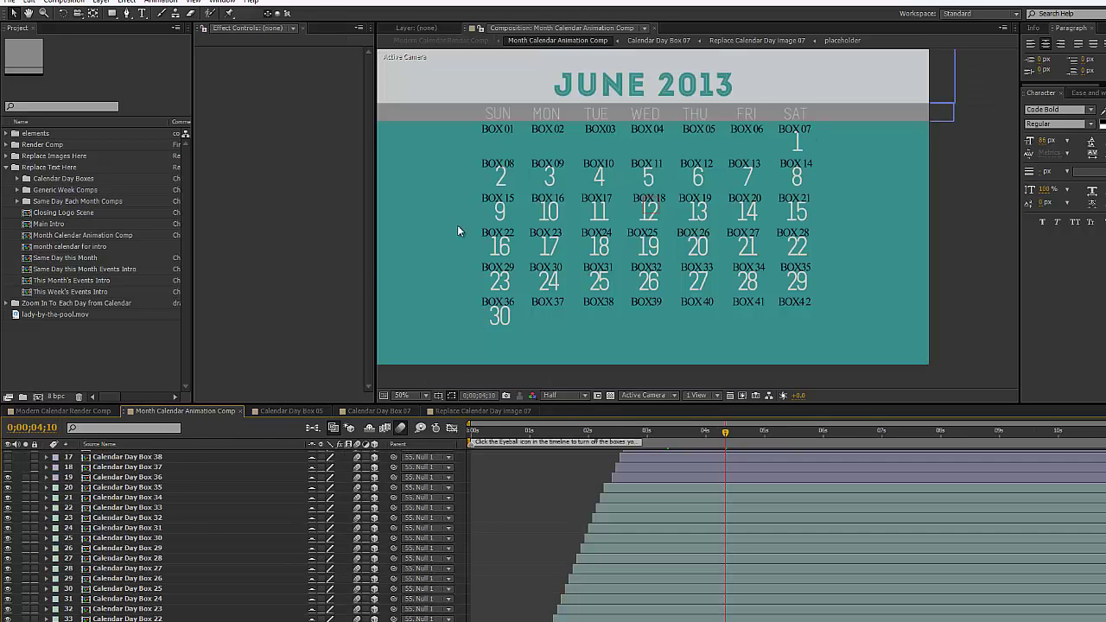
{"action": "left_click", "coordinate": [75, 410]}
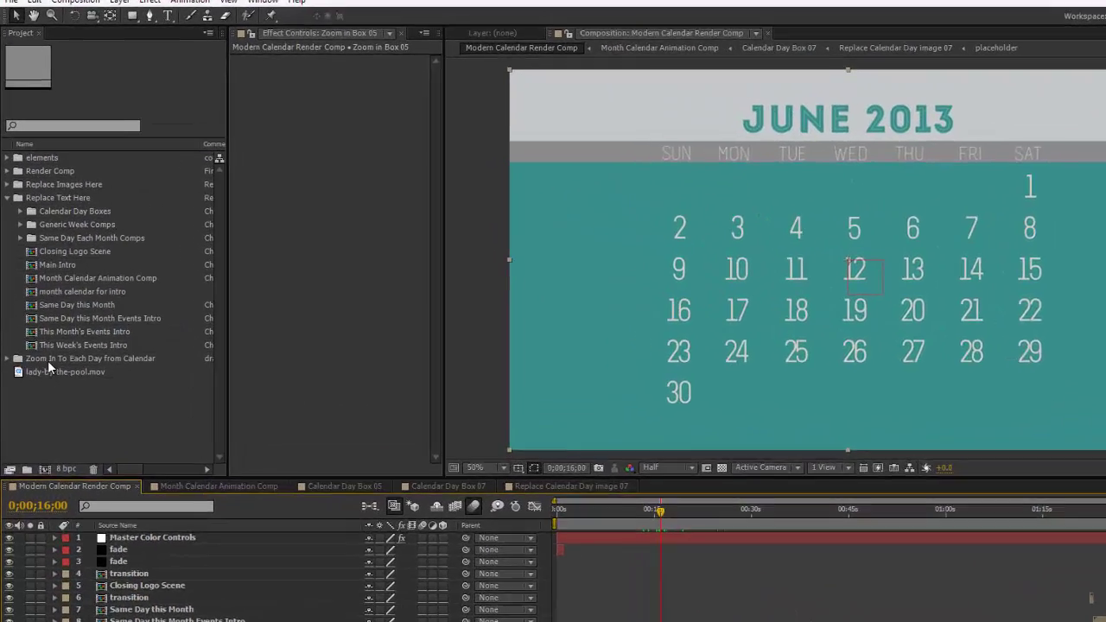
Step: Replace the Zoom in Box 05 layer with the Zoom in Box 07 comp from the Zoom In To Each Day from Calendar folder
{"action": "left_click", "coordinate": [48, 362]}
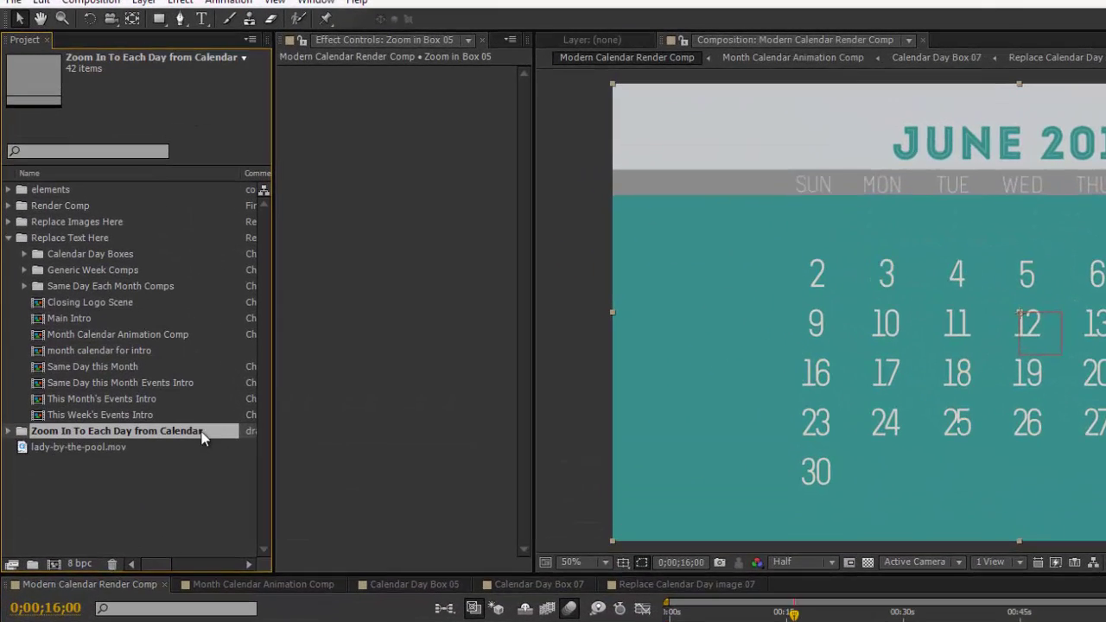
{"action": "left_click", "coordinate": [9, 430]}
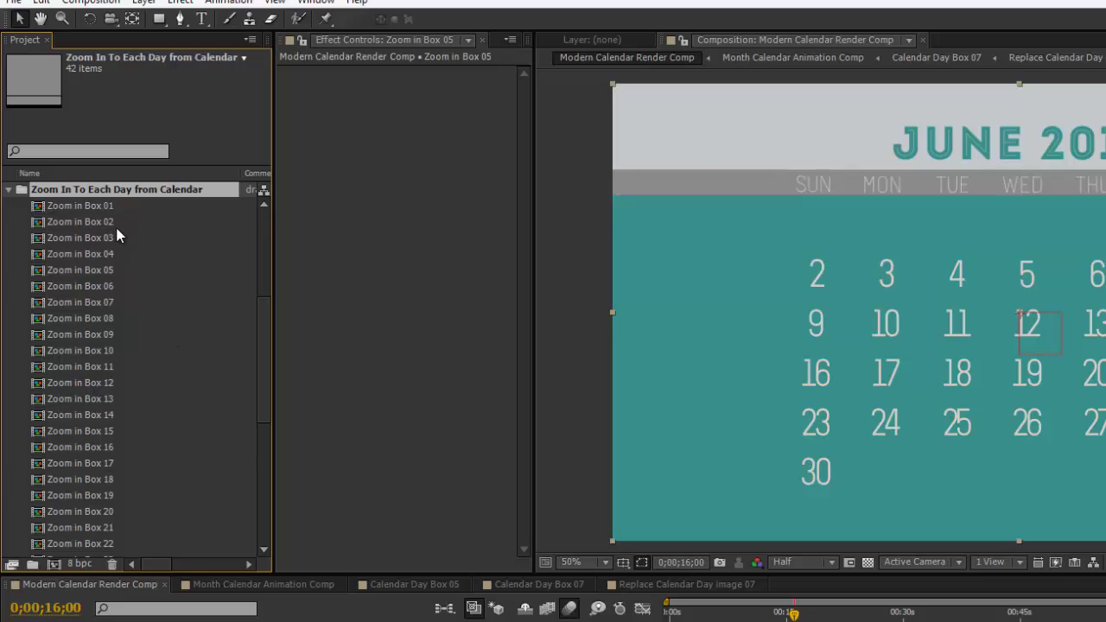
{"action": "left_click", "coordinate": [110, 303]}
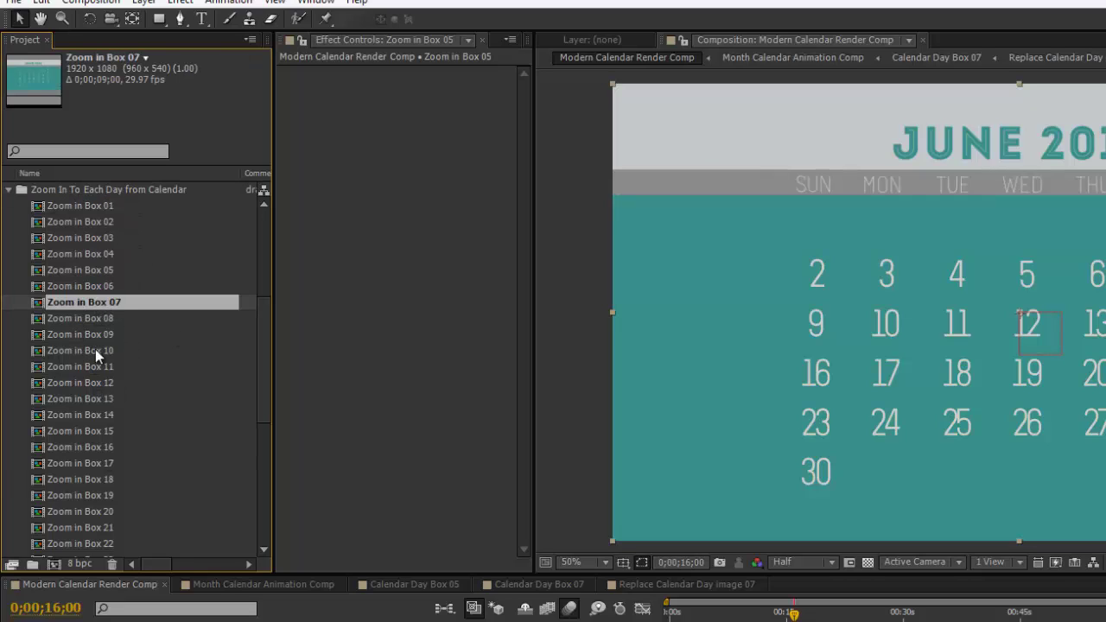
{"action": "left_click", "coordinate": [157, 318], "text": "shift"}
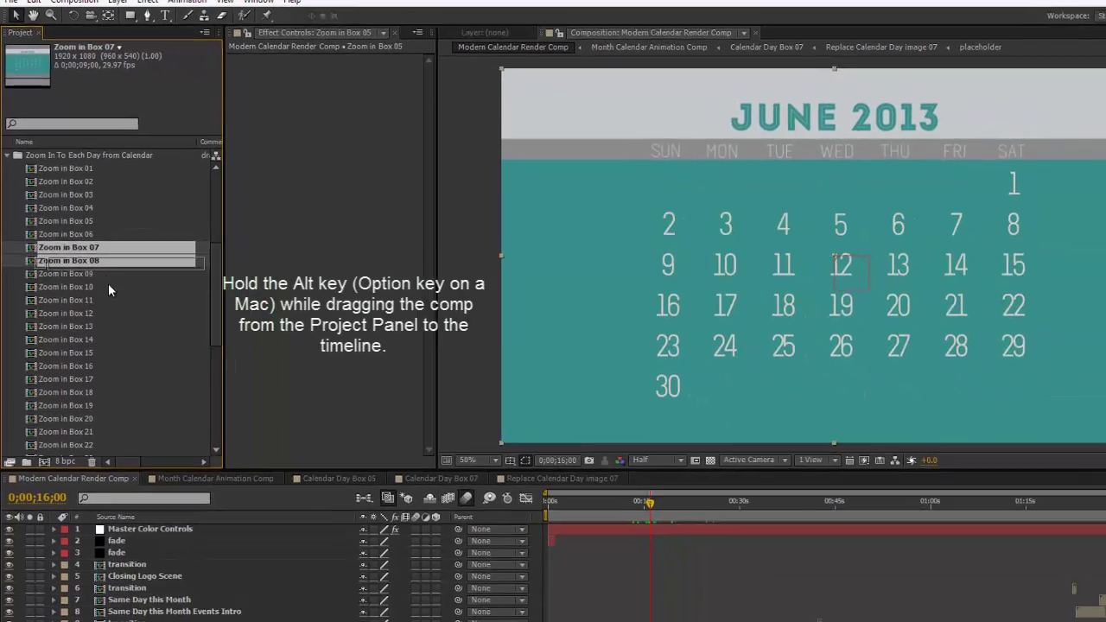
{"action": "left_click_drag", "start_coordinate": [108, 290], "coordinate": [156, 621]}
{"action": "left_click_drag", "start_coordinate": [130, 570], "coordinate": [131, 568]}
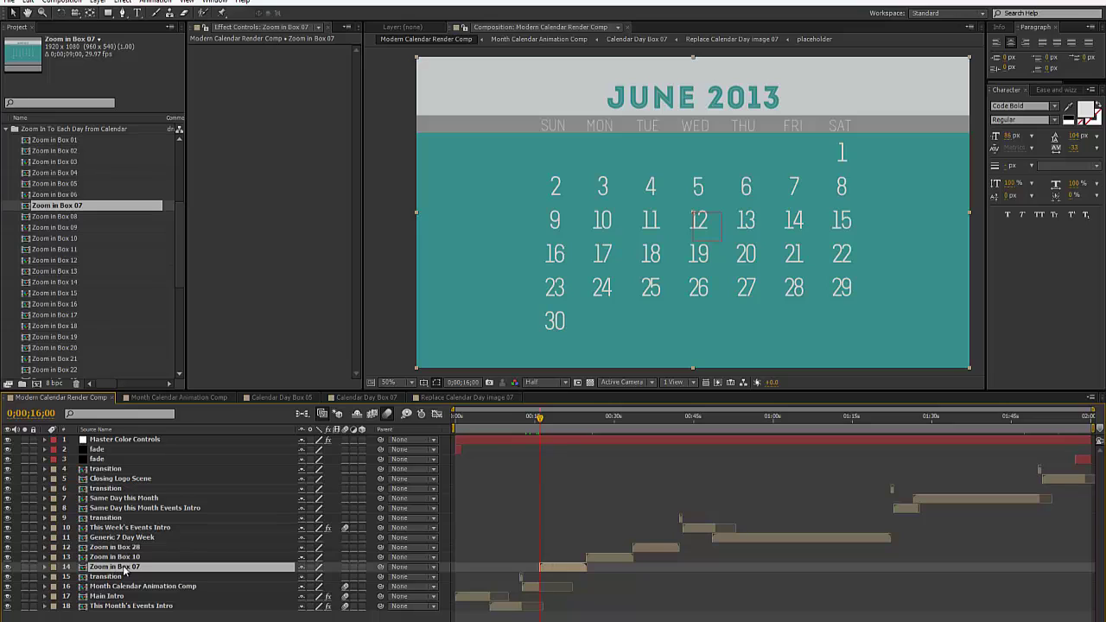
Step: Scrub through the Zoom in Box 07 layer to its end at about 0;00;24;19, with the timeline's time scale enlarged
{"action": "left_click", "coordinate": [542, 420]}
{"action": "left_click_drag", "start_coordinate": [542, 420], "coordinate": [585, 420]}
{"action": "key", "text": "equal"}
{"action": "key", "text": "equal"}
{"action": "key", "text": "equal"}
{"action": "key", "text": "equal"}
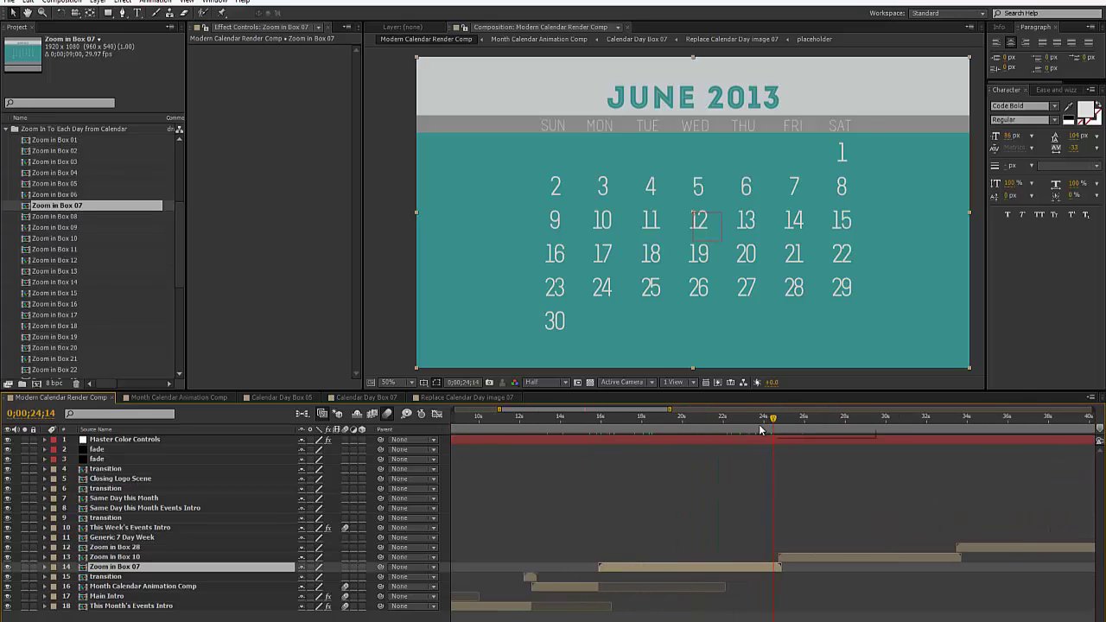
{"action": "left_click", "coordinate": [776, 418]}
Step: Select layers 4 to 11, from transition to Generic 7 Day Week, and shift them so the first transition among them starts at about 58 seconds
{"action": "scroll", "coordinate": [773, 510], "scroll_direction": "right", "scroll_amount": 10}
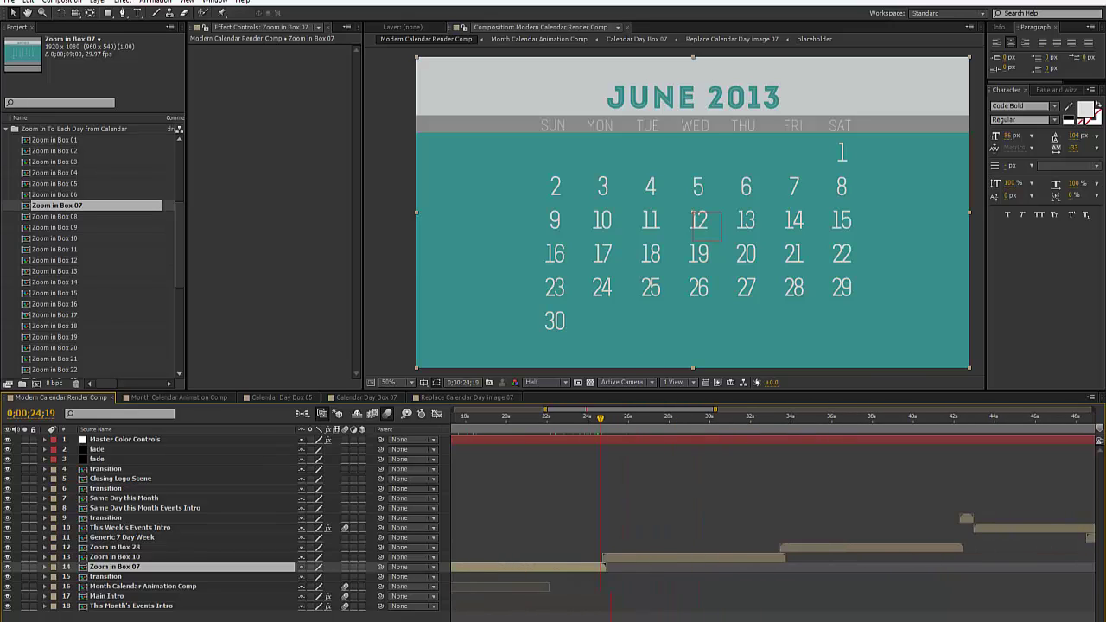
{"action": "scroll", "coordinate": [773, 510], "scroll_direction": "right", "scroll_amount": 3}
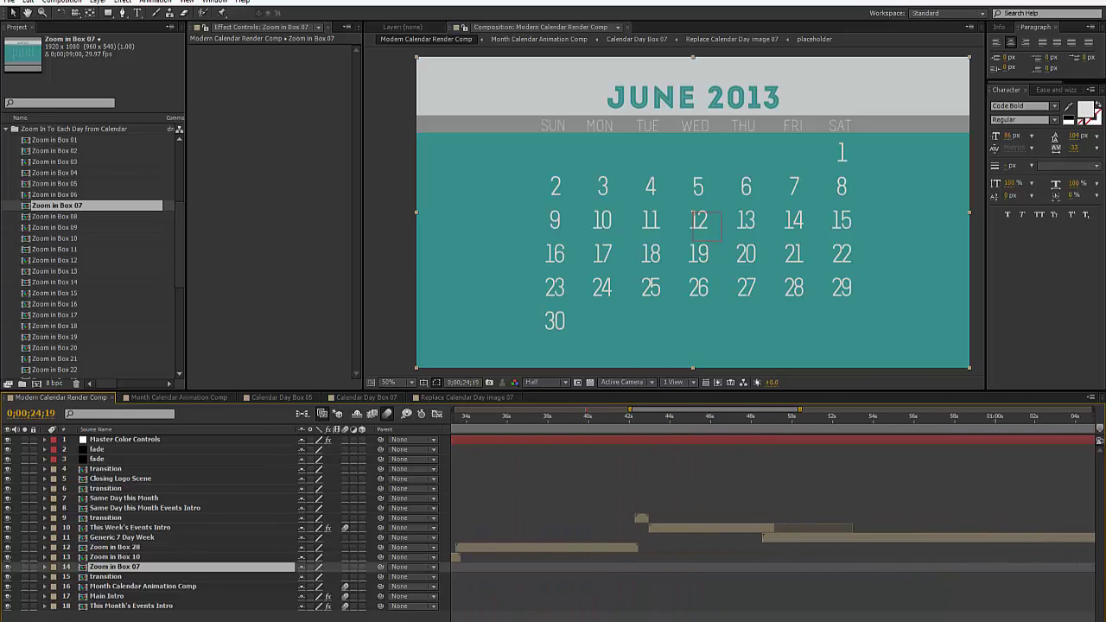
{"action": "left_click", "coordinate": [129, 537]}
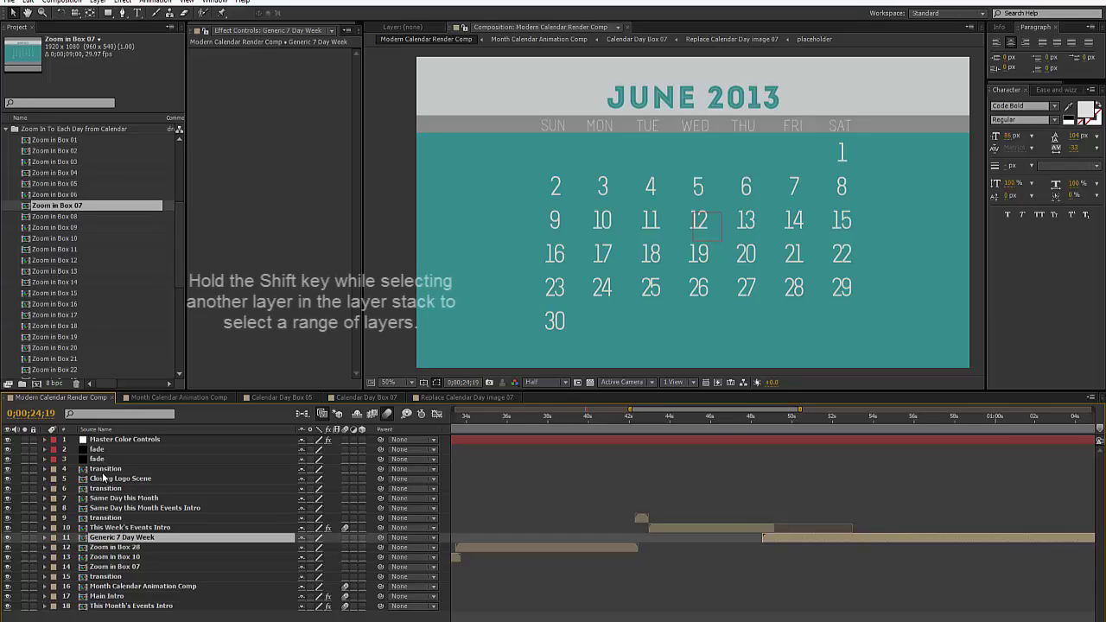
{"action": "left_click", "coordinate": [102, 469], "text": "shift"}
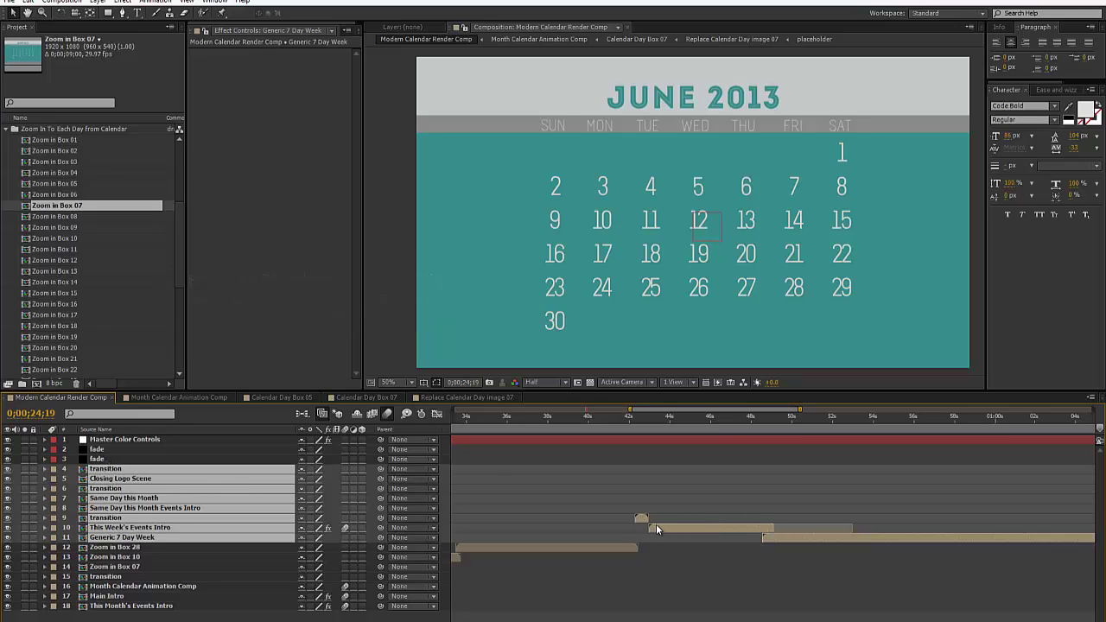
{"action": "left_click_drag", "start_coordinate": [657, 529], "coordinate": [973, 524]}
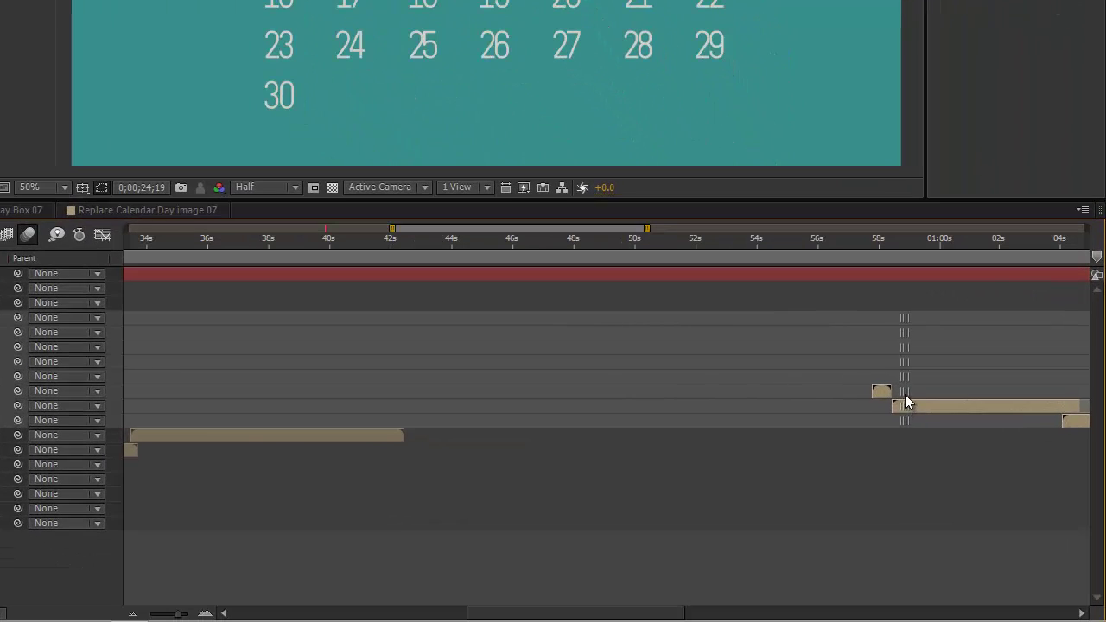
Step: Set the current time to 0;00;42;08 and add the Zoom in Box 36 comp directly above the Zoom in Box 28 layer
{"action": "left_click", "coordinate": [278, 436]}
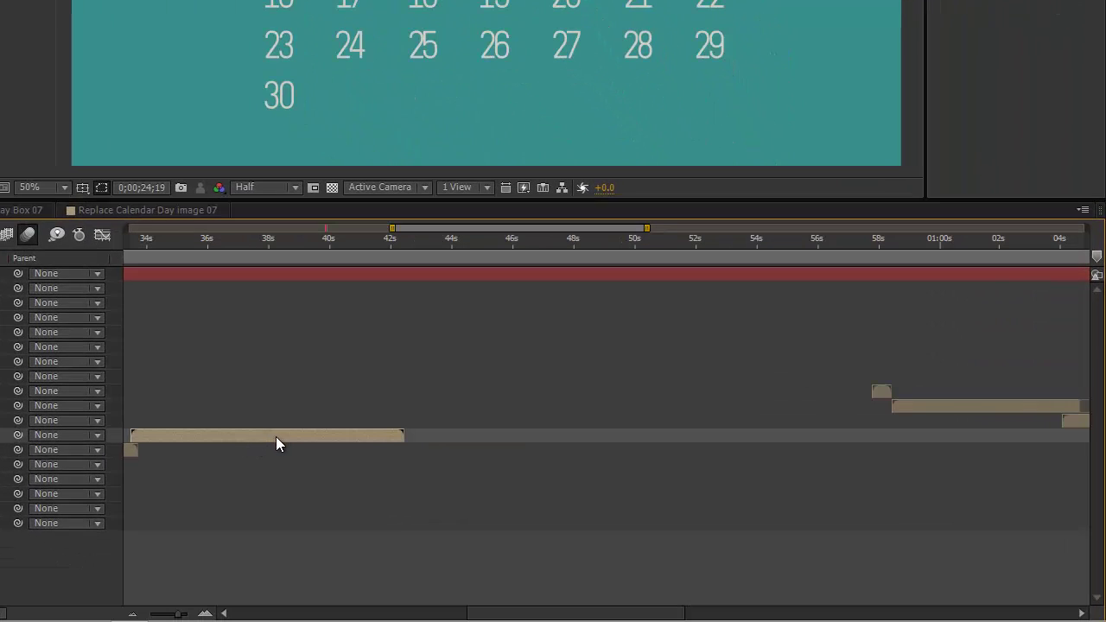
{"action": "left_click", "coordinate": [399, 239]}
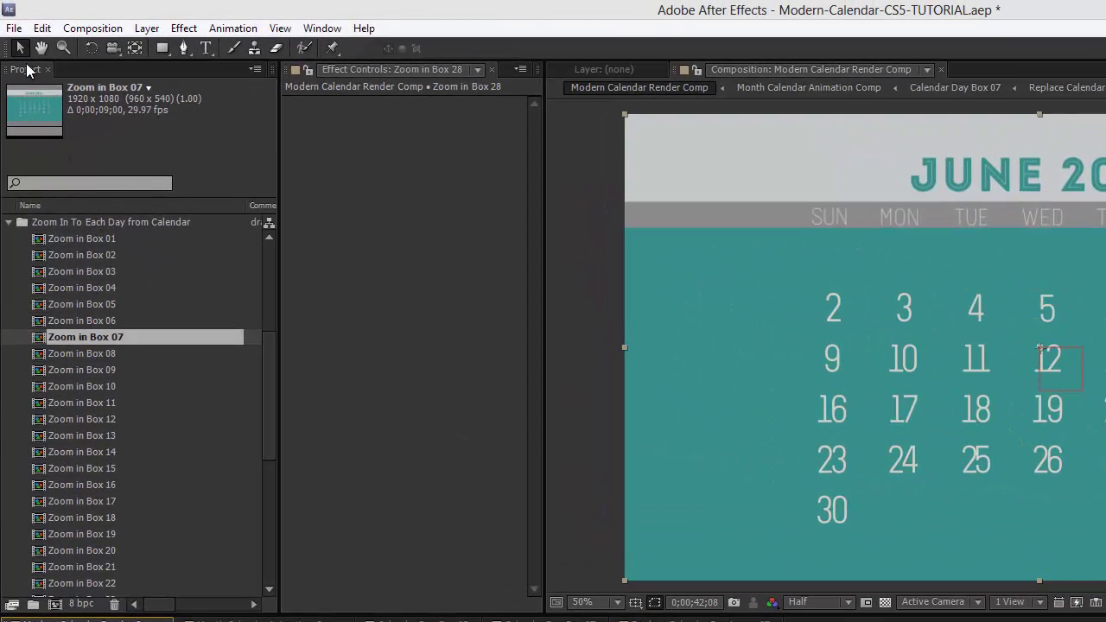
{"action": "left_click", "coordinate": [28, 69]}
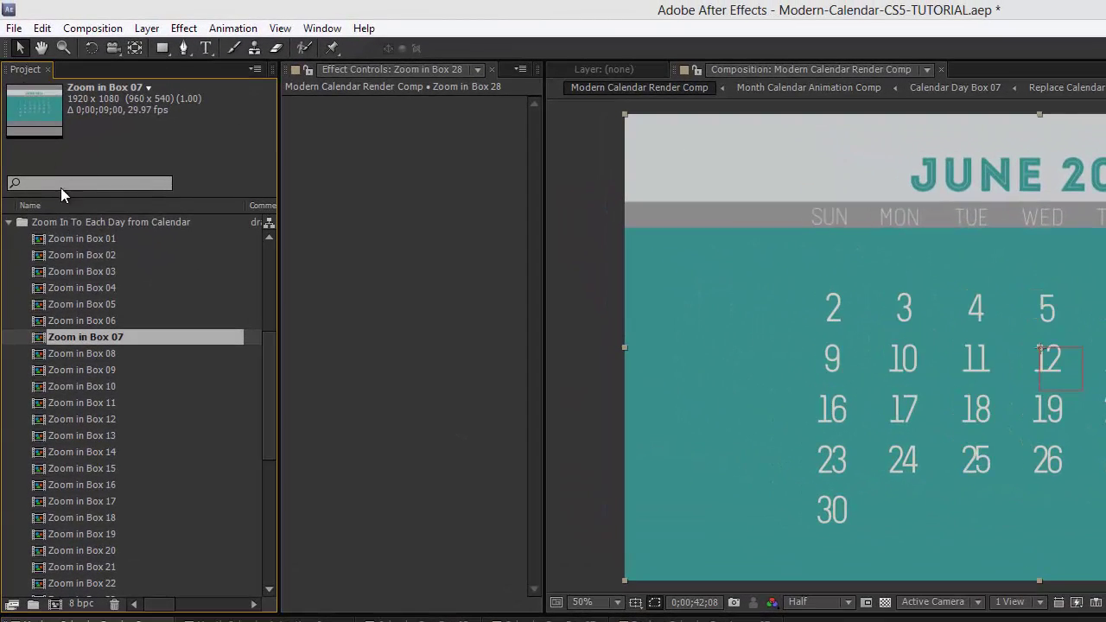
{"action": "left_click", "coordinate": [58, 222]}
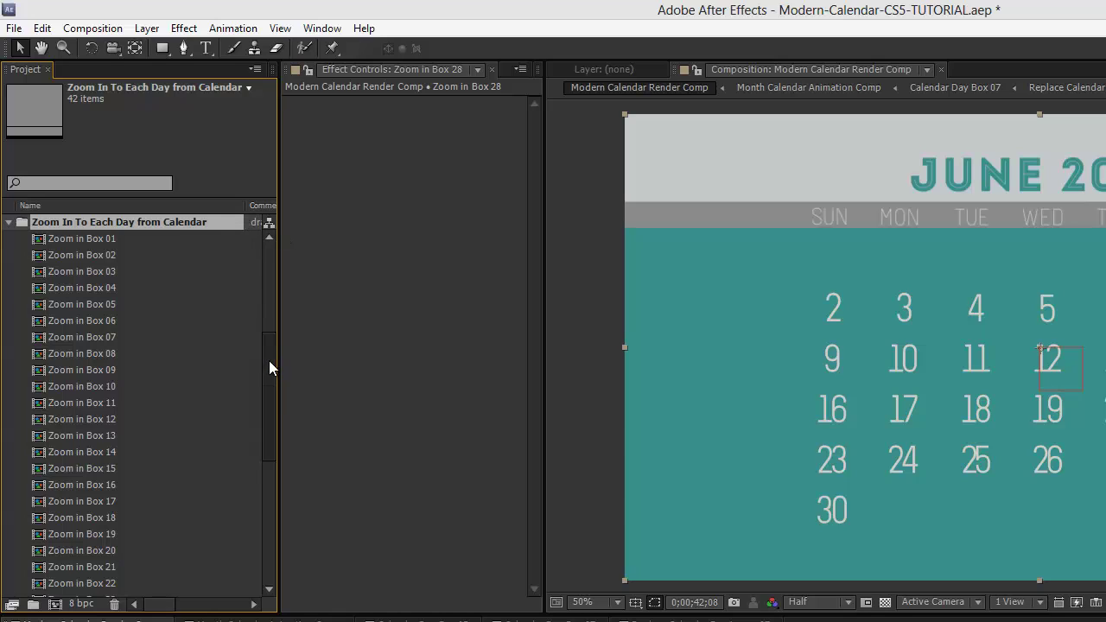
{"action": "left_click_drag", "start_coordinate": [268, 360], "coordinate": [268, 489]}
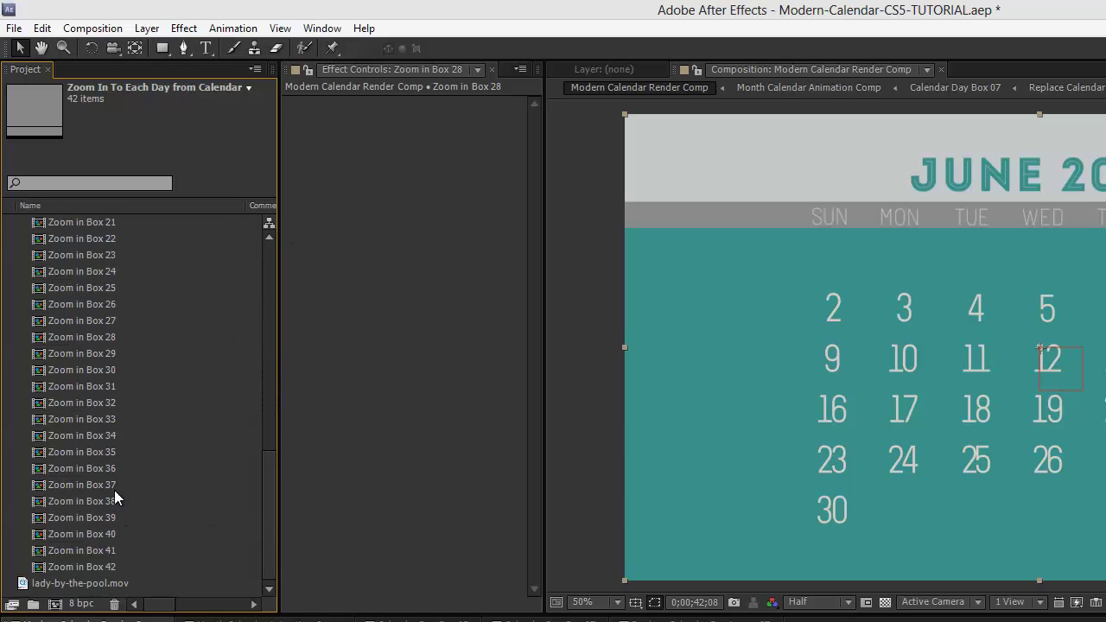
{"action": "left_click_drag", "start_coordinate": [108, 473], "coordinate": [166, 536]}
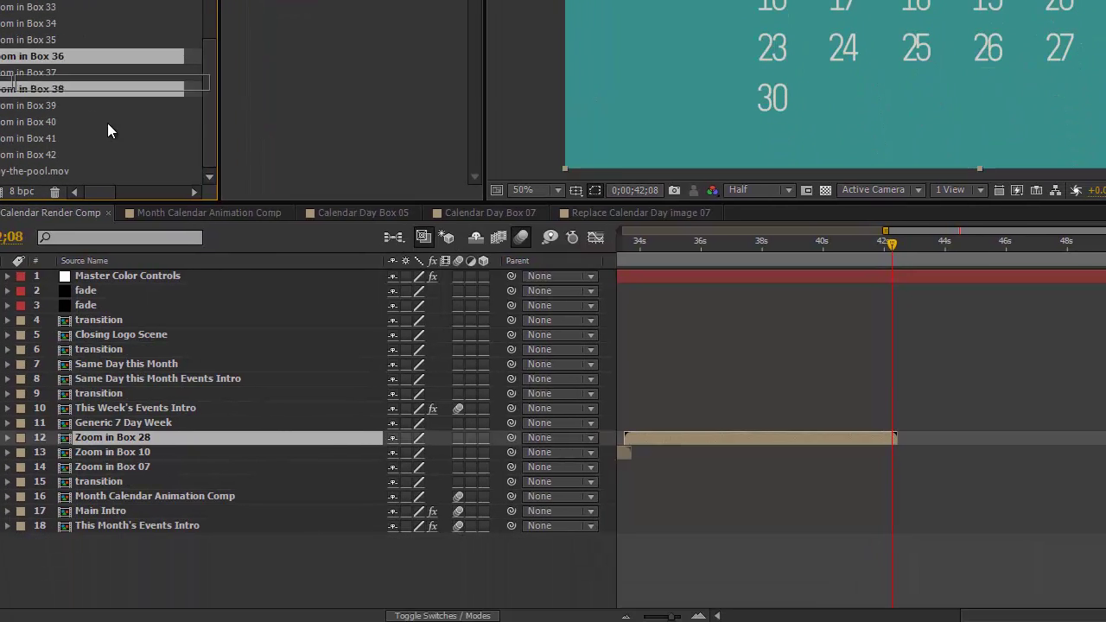
{"action": "left_click_drag", "start_coordinate": [107, 130], "coordinate": [170, 434]}
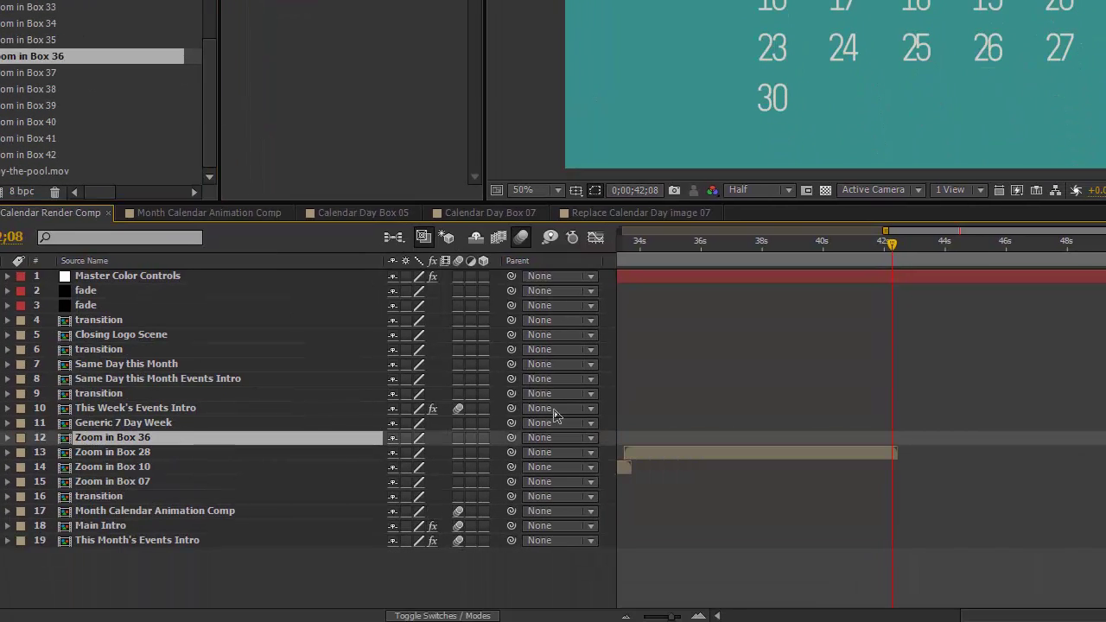
Step: Move the Zoom in Box 36 layer in time so it starts at 0;00;42;08, where Zoom in Box 28 ends
{"action": "left_click_drag", "start_coordinate": [983, 614], "coordinate": [759, 617]}
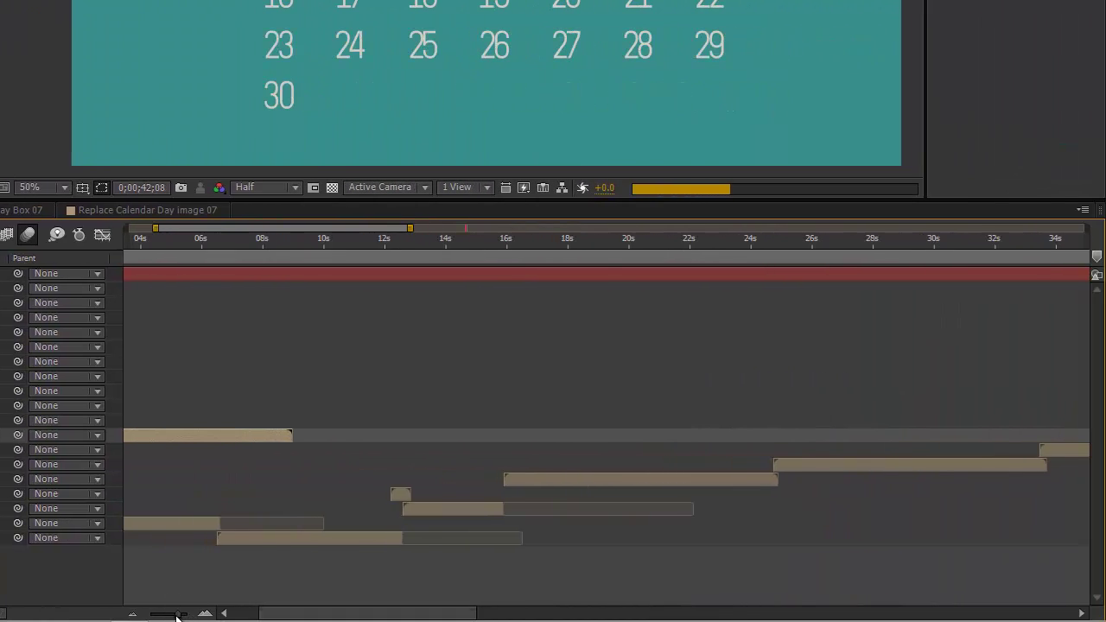
{"action": "left_click_drag", "start_coordinate": [176, 617], "coordinate": [170, 617]}
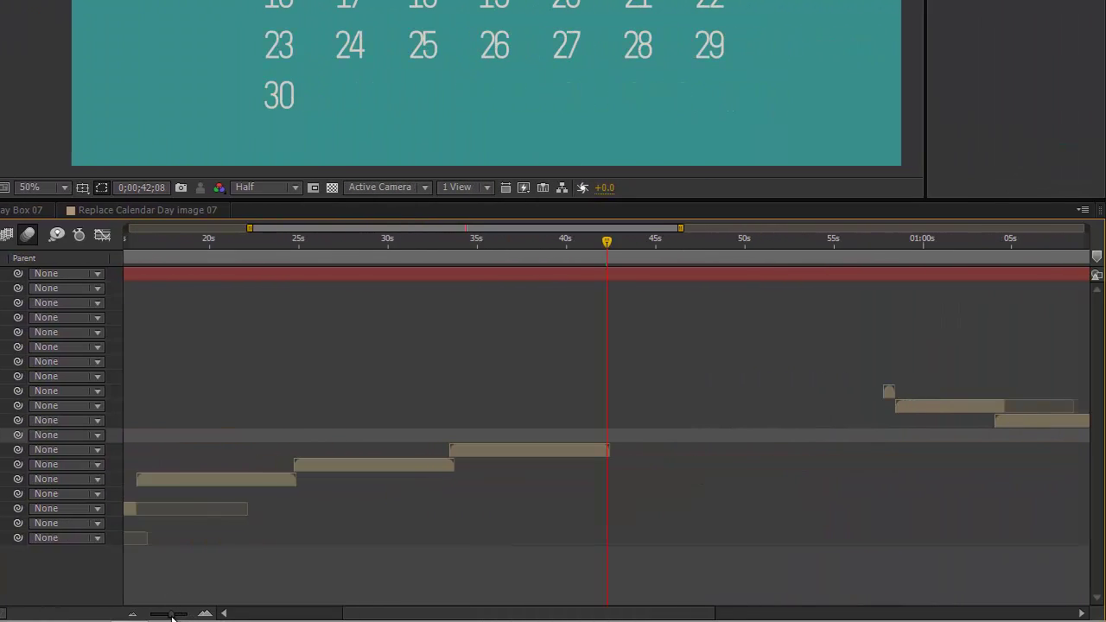
{"action": "left_click_drag", "start_coordinate": [349, 614], "coordinate": [248, 617]}
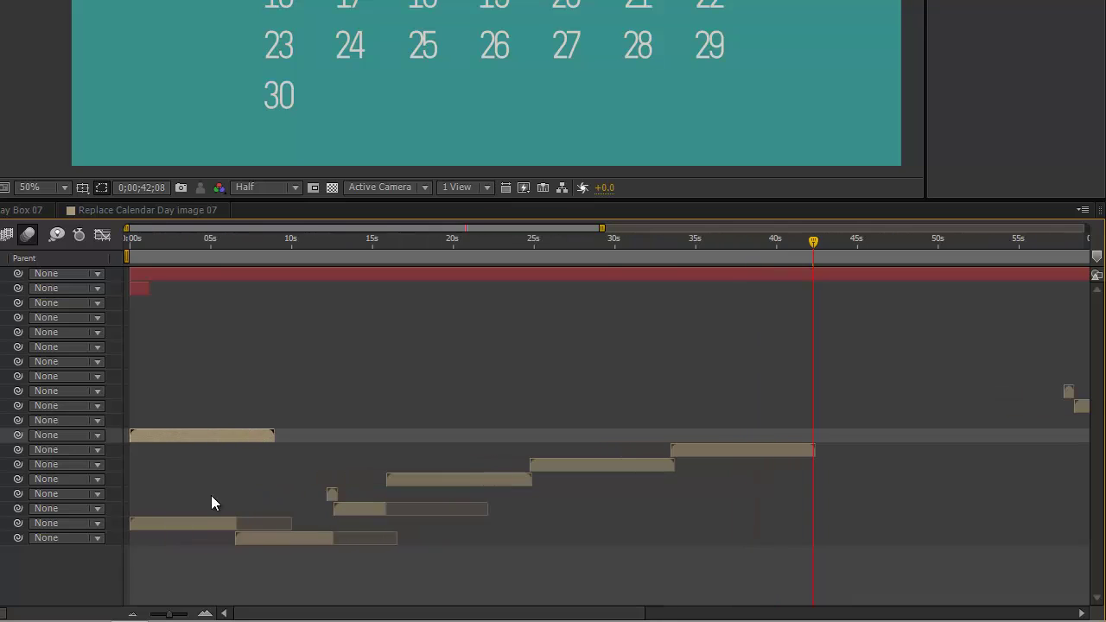
{"action": "left_click_drag", "start_coordinate": [150, 435], "coordinate": [827, 435]}
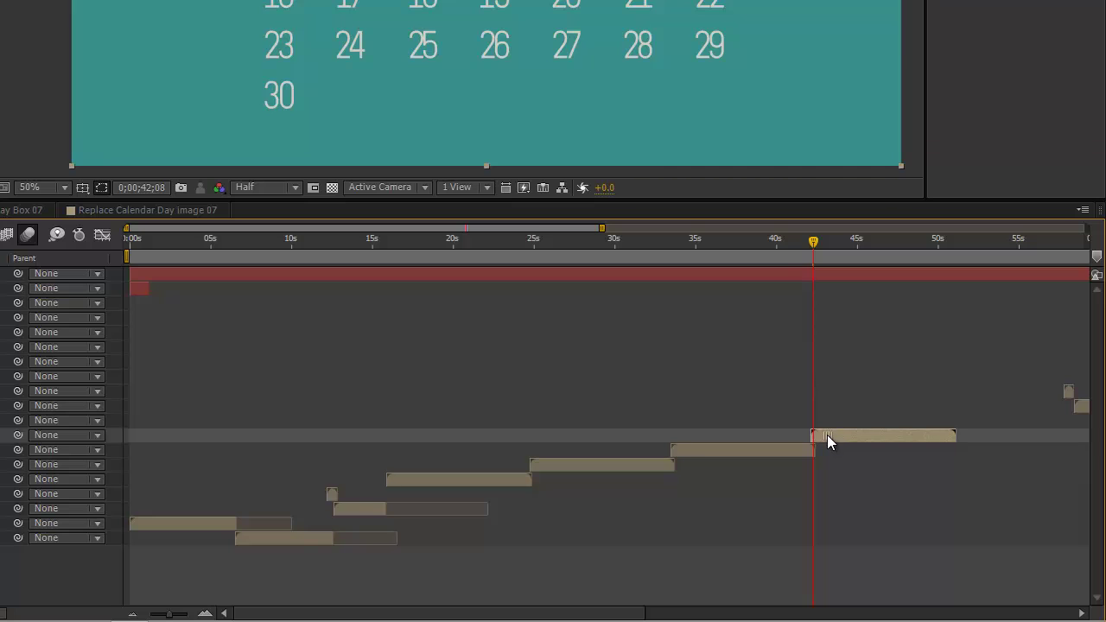
Step: Scrub across the cut from Zoom in Box 28 to Zoom in Box 36, ending at 0;00;44;19
{"action": "left_click", "coordinate": [805, 248]}
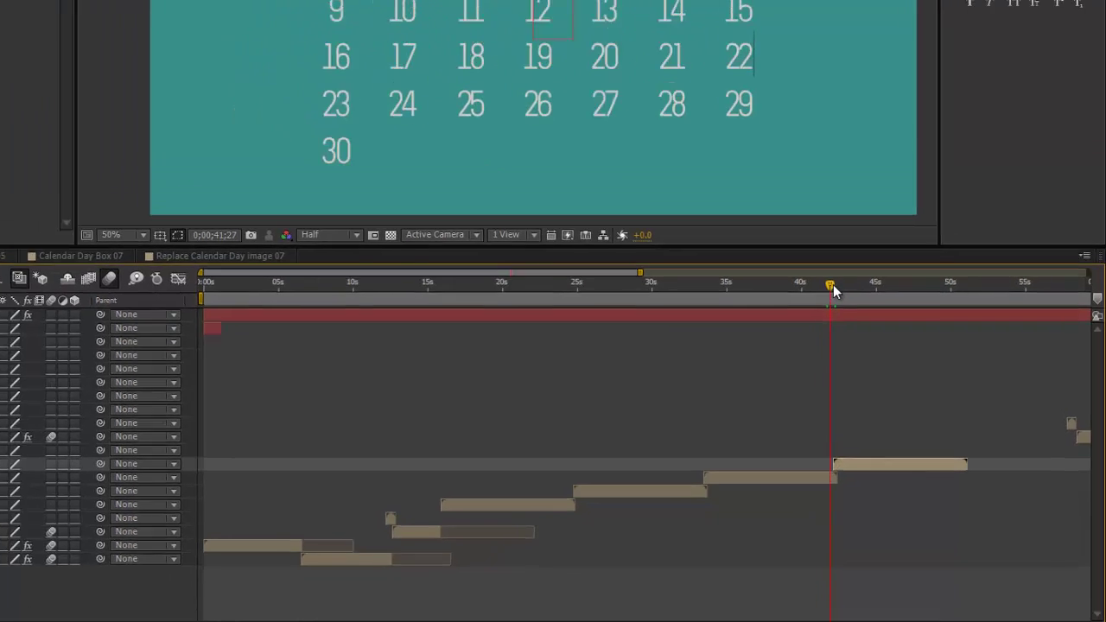
{"action": "left_click", "coordinate": [836, 289]}
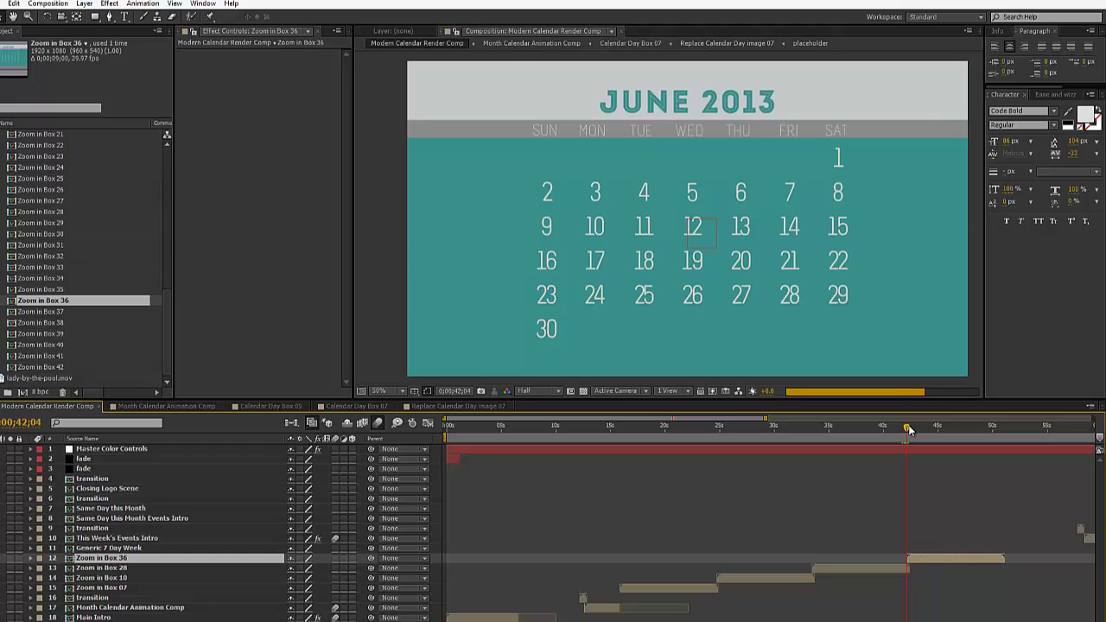
{"action": "left_click", "coordinate": [912, 429]}
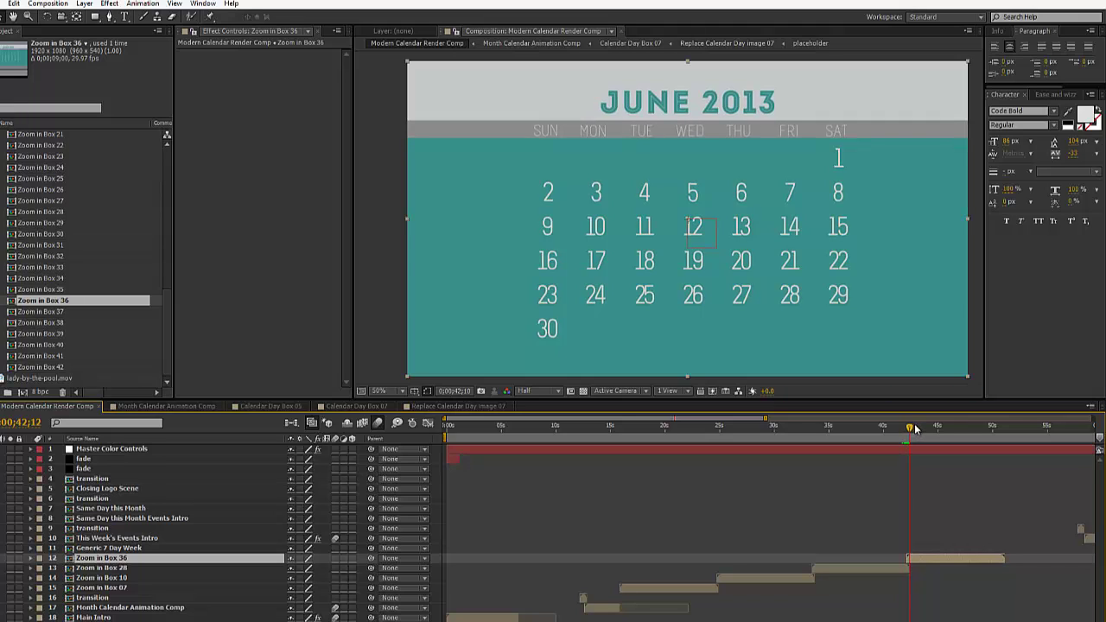
{"action": "left_click_drag", "start_coordinate": [914, 428], "coordinate": [936, 430]}
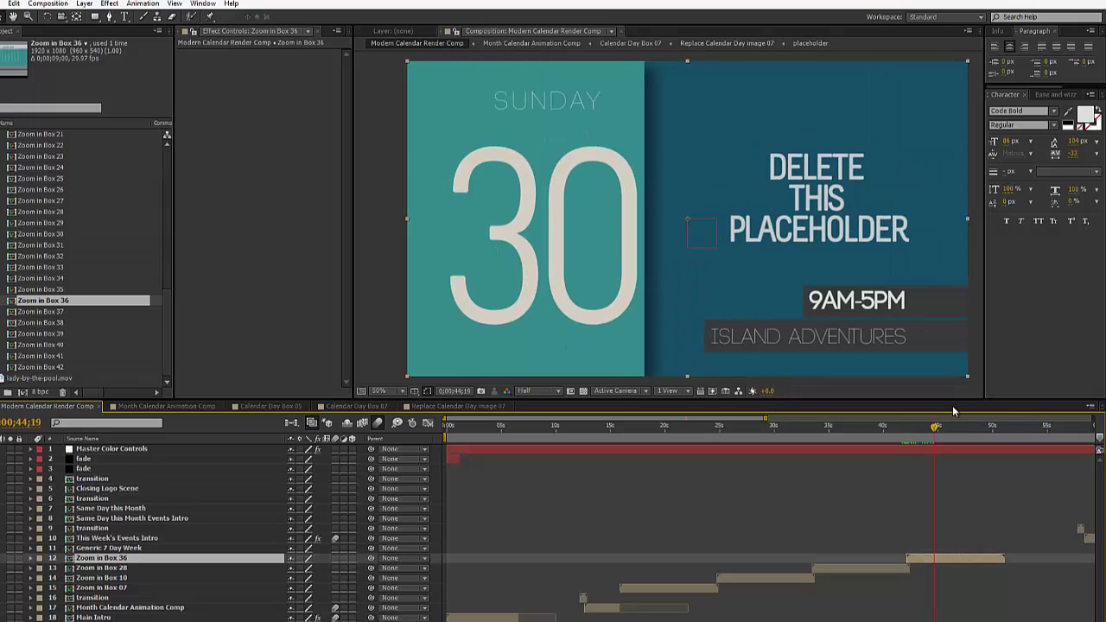
Step: Select layers 4 to 11, from transition to Generic 7 Day Week, and shift them earlier so layer 9's transition starts where Zoom in Box 36 ends
{"action": "scroll", "coordinate": [933, 484], "scroll_direction": "right", "scroll_amount": 5}
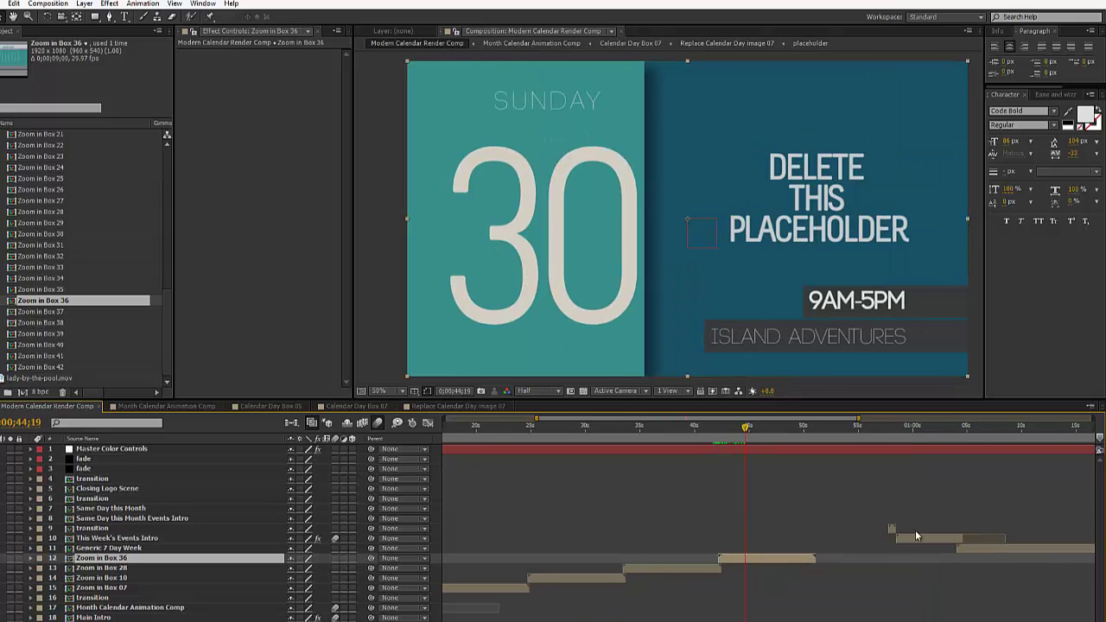
{"action": "left_click", "coordinate": [123, 549]}
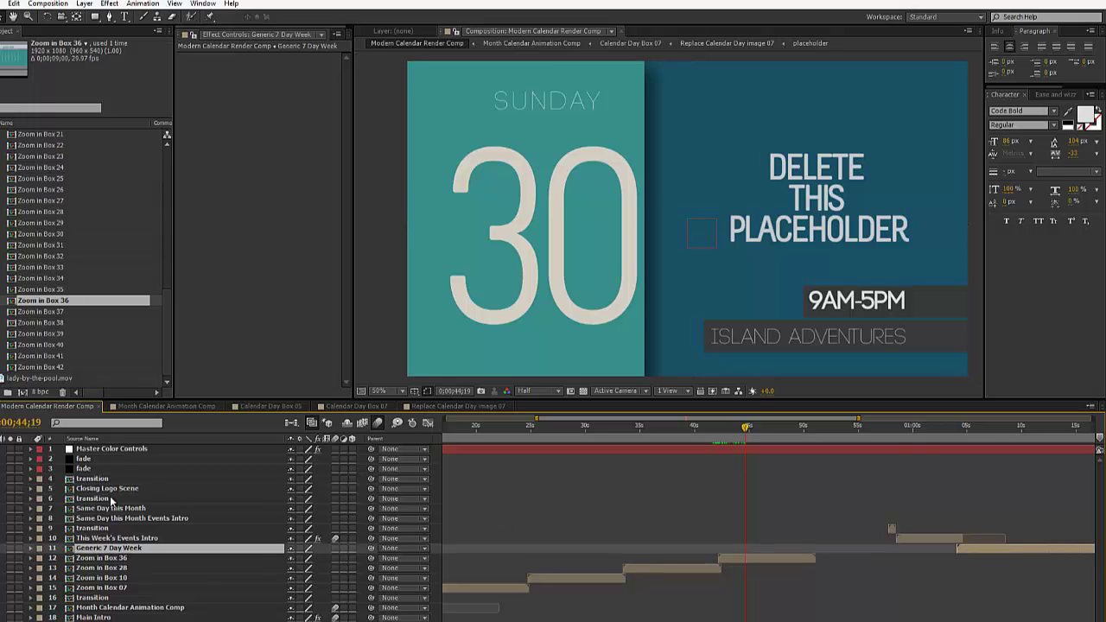
{"action": "left_click", "coordinate": [145, 475], "text": "shift"}
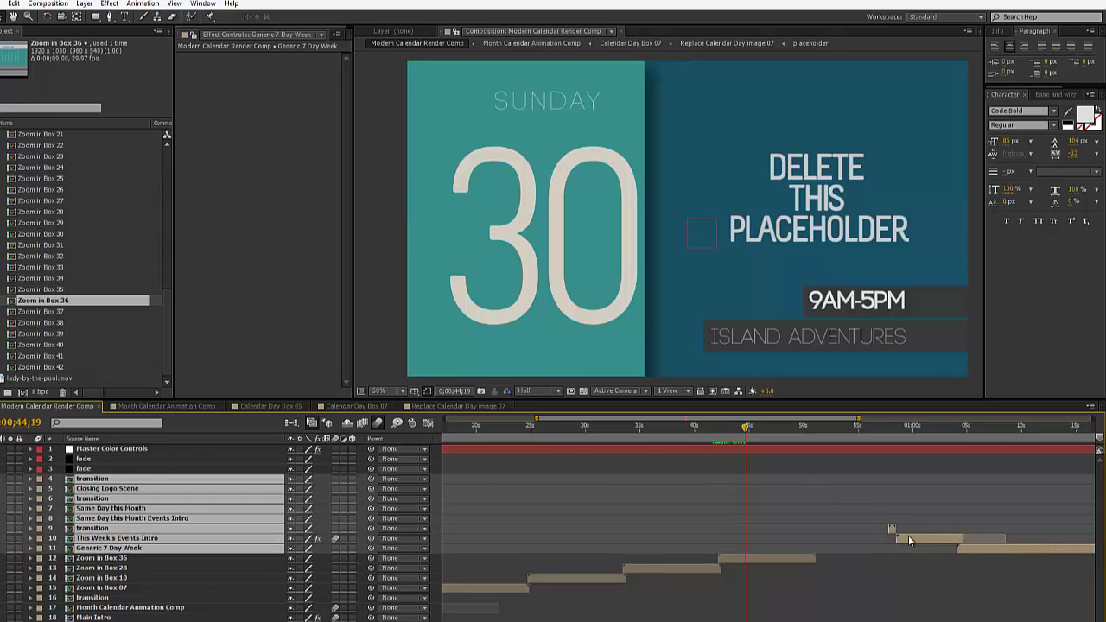
{"action": "left_click_drag", "start_coordinate": [909, 541], "coordinate": [834, 543]}
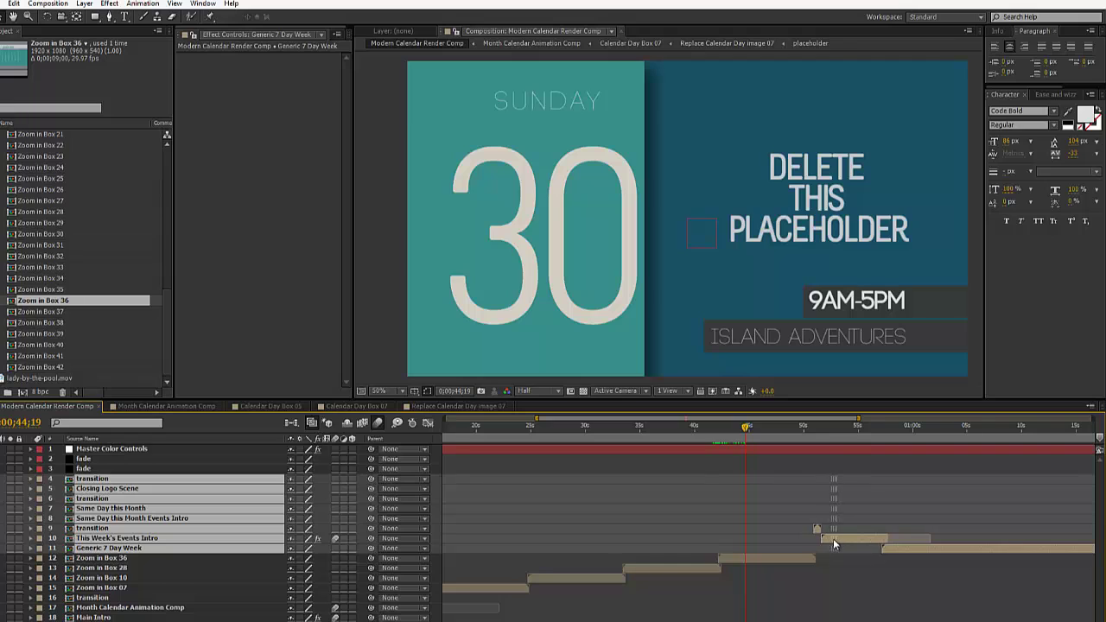
Step: Check the transition frame at 0;00;51;12, set the current time back to 0;00;47;15 and select the Zoom in Box 36 layer
{"action": "left_click", "coordinate": [819, 427]}
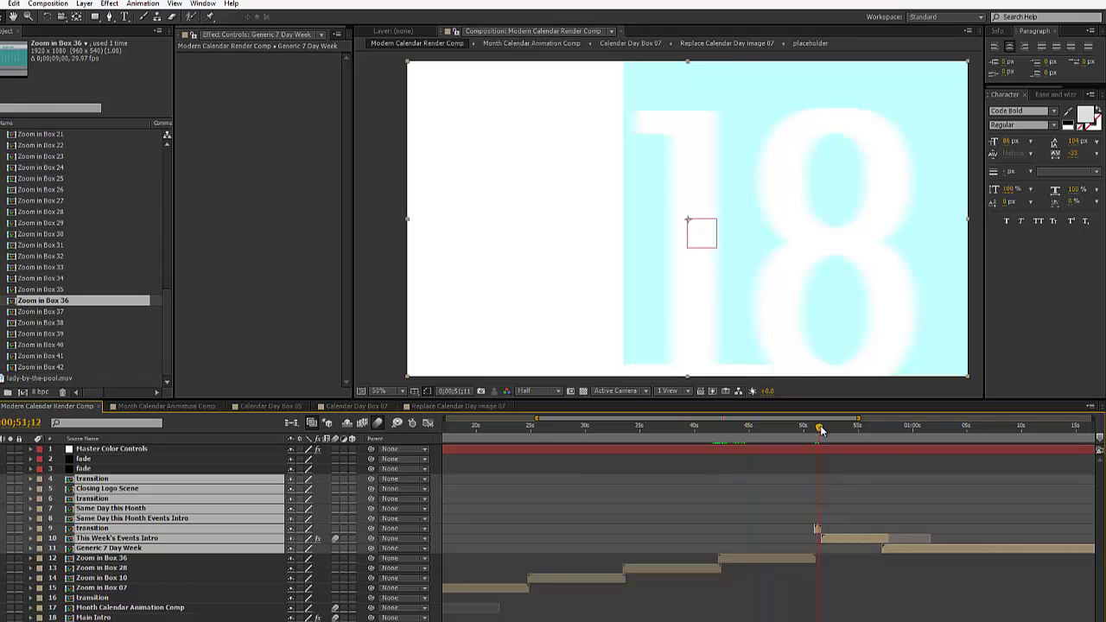
{"action": "left_click_drag", "start_coordinate": [821, 430], "coordinate": [776, 437]}
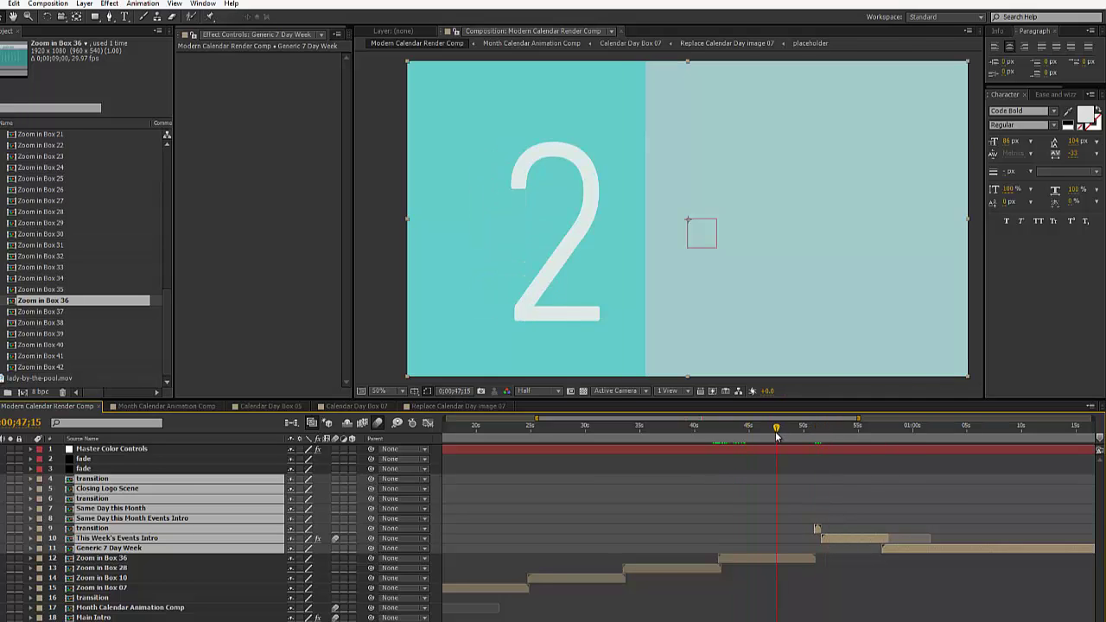
{"action": "left_click", "coordinate": [740, 560]}
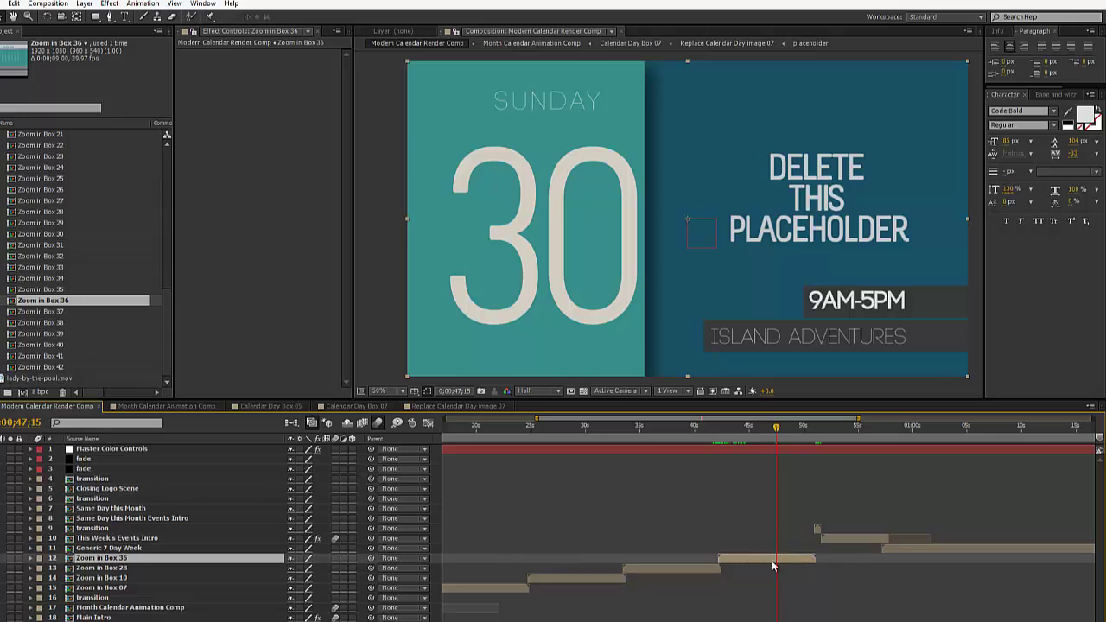
{"action": "left_click_drag", "start_coordinate": [773, 566], "coordinate": [744, 558]}
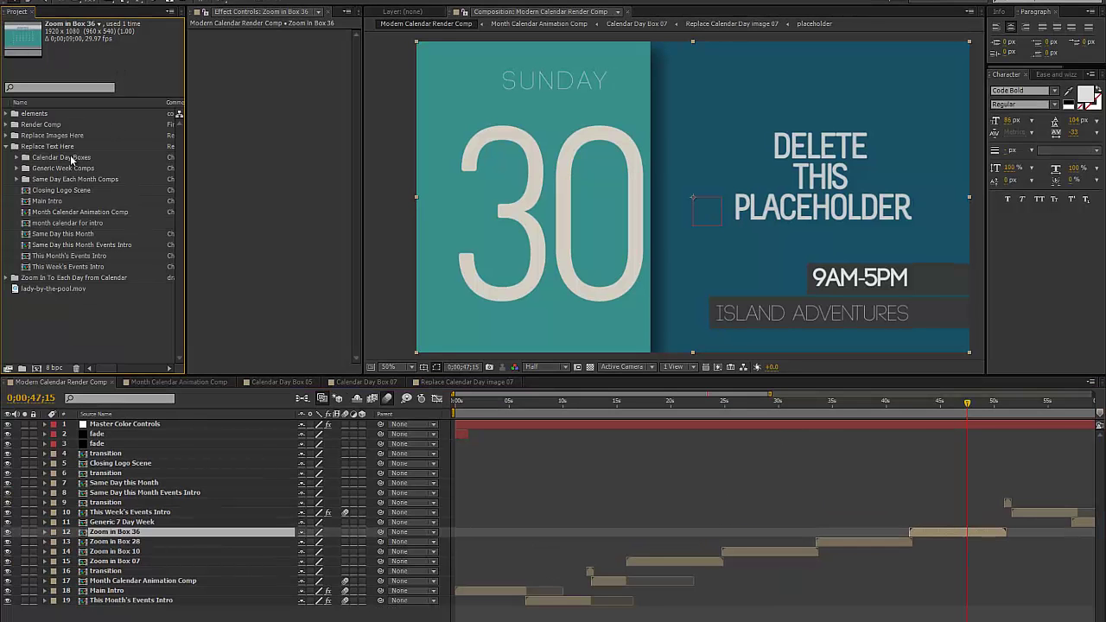
Step: Expand the Replace Images Here folder and go through its calendar month, generic week and same day this month image folders
{"action": "left_click", "coordinate": [35, 163]}
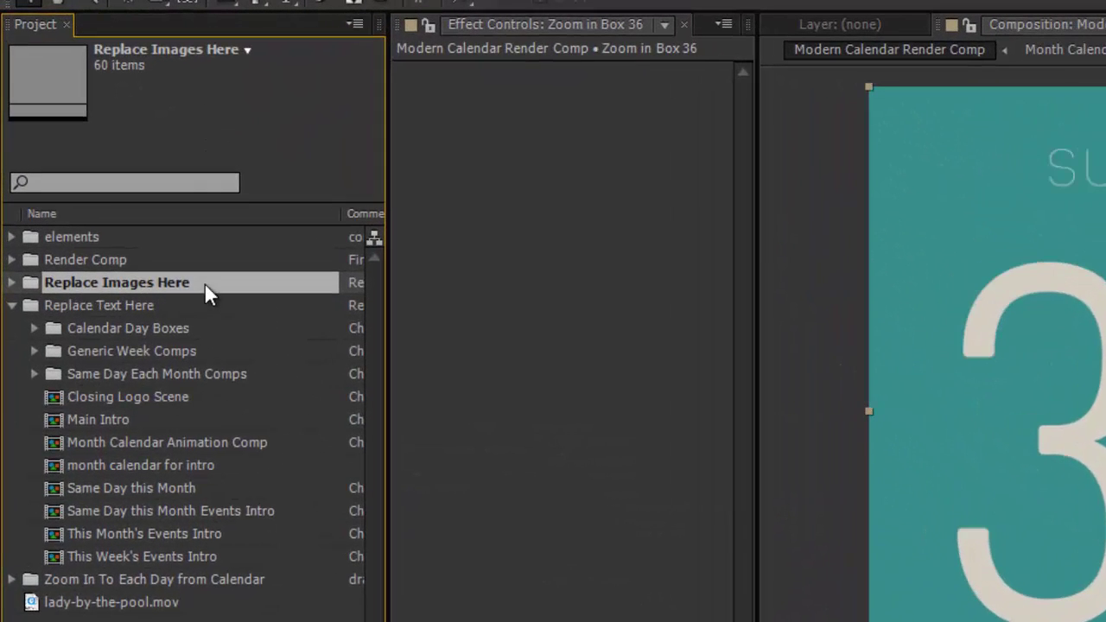
{"action": "left_click", "coordinate": [11, 283]}
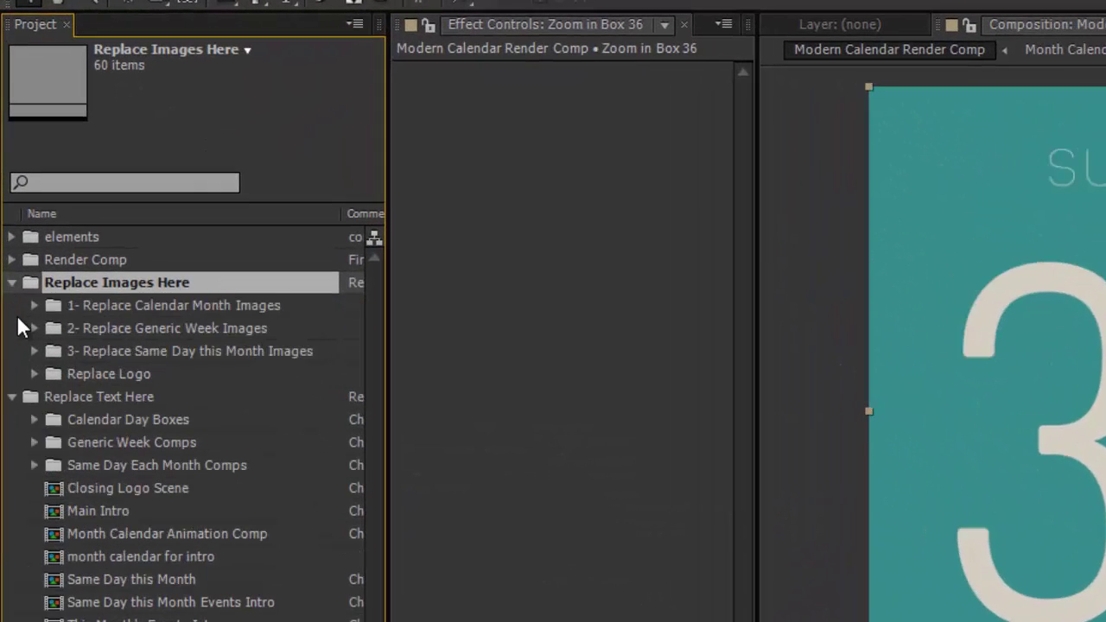
{"action": "left_click", "coordinate": [124, 308]}
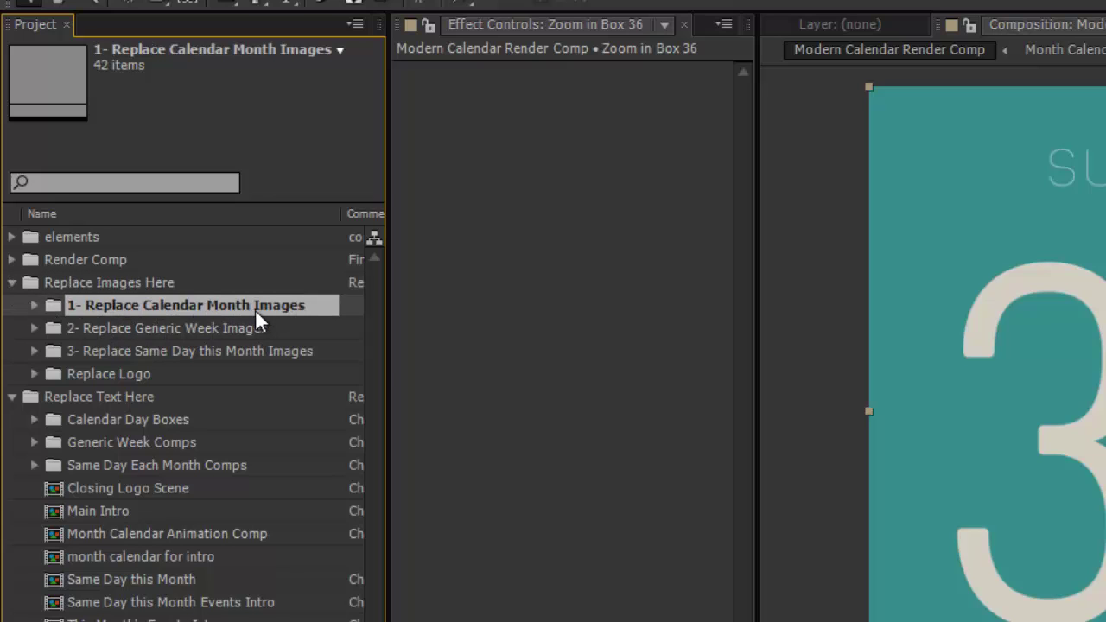
{"action": "left_click", "coordinate": [105, 333]}
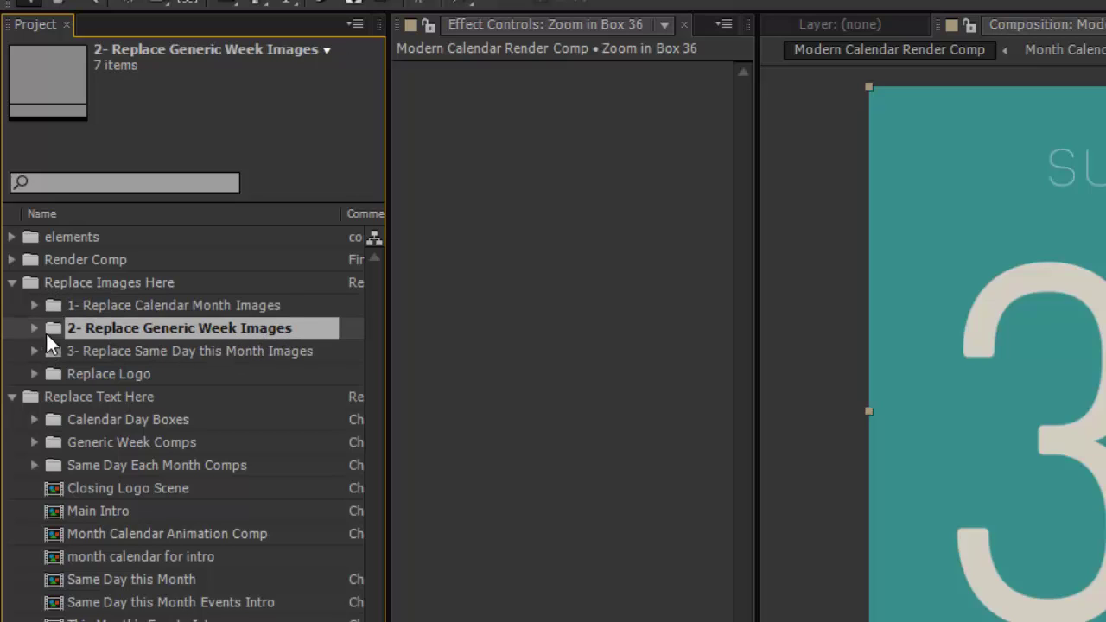
{"action": "left_click", "coordinate": [142, 352]}
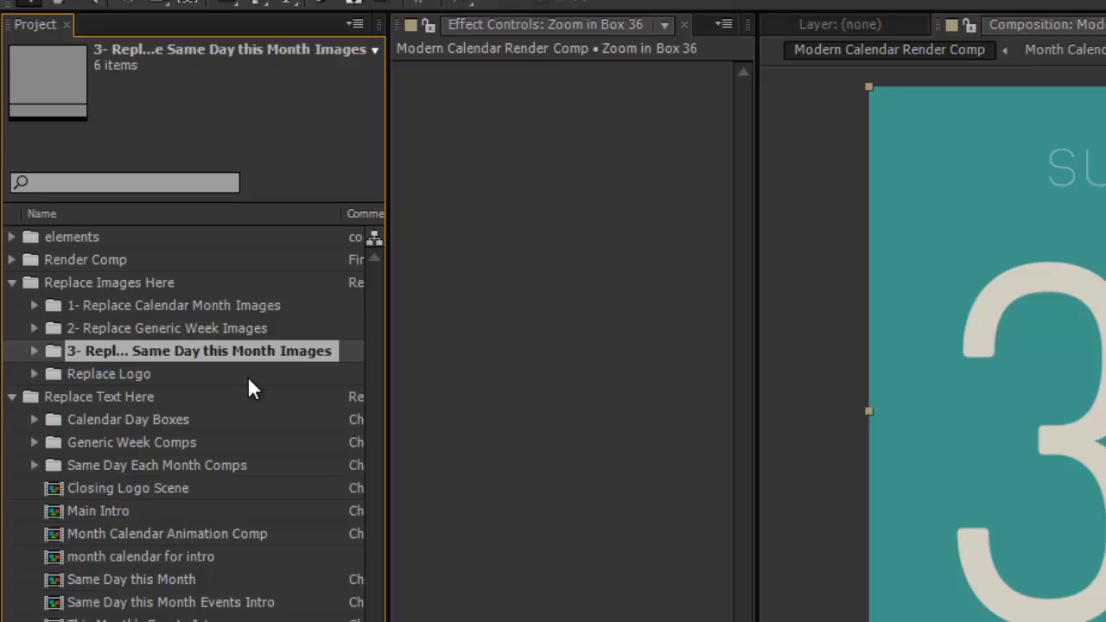
Step: Expand the Replace Logo folder and select the Put Your logo Here comp
{"action": "left_click", "coordinate": [110, 375]}
{"action": "left_click", "coordinate": [35, 374]}
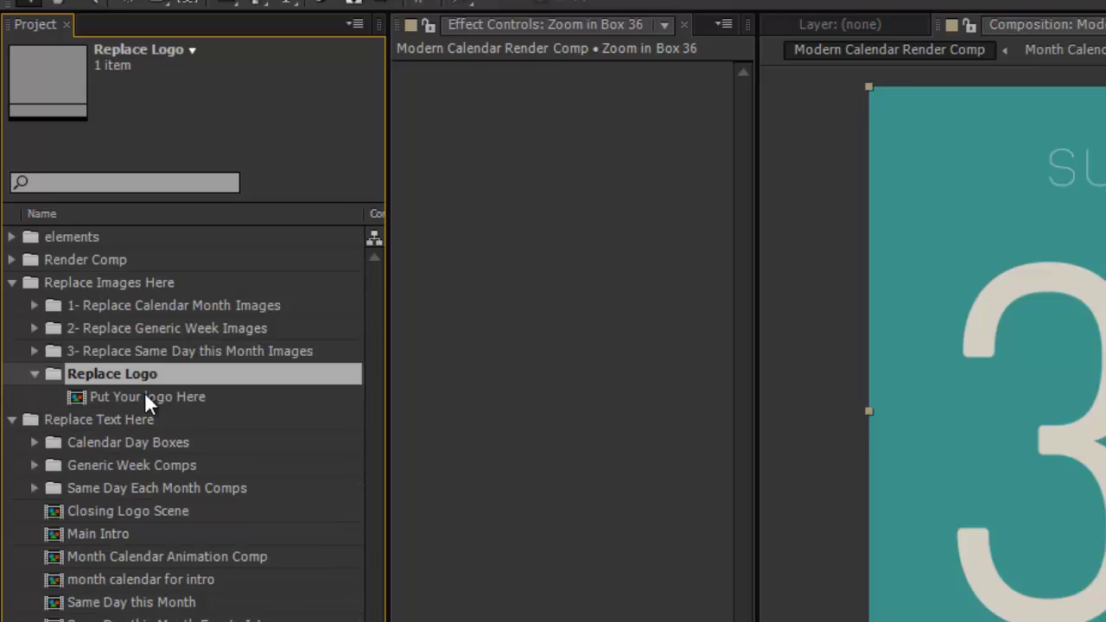
{"action": "left_click", "coordinate": [154, 395]}
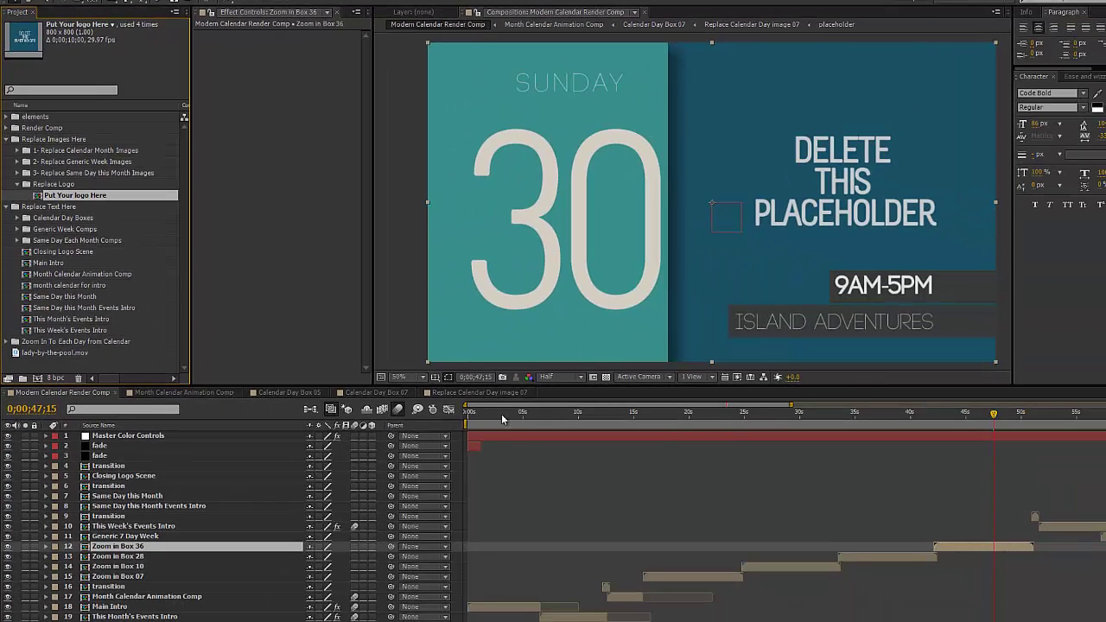
Step: Set the current time to 0;00;05;04 in the render comp to view the Main Intro
{"action": "left_click", "coordinate": [524, 413]}
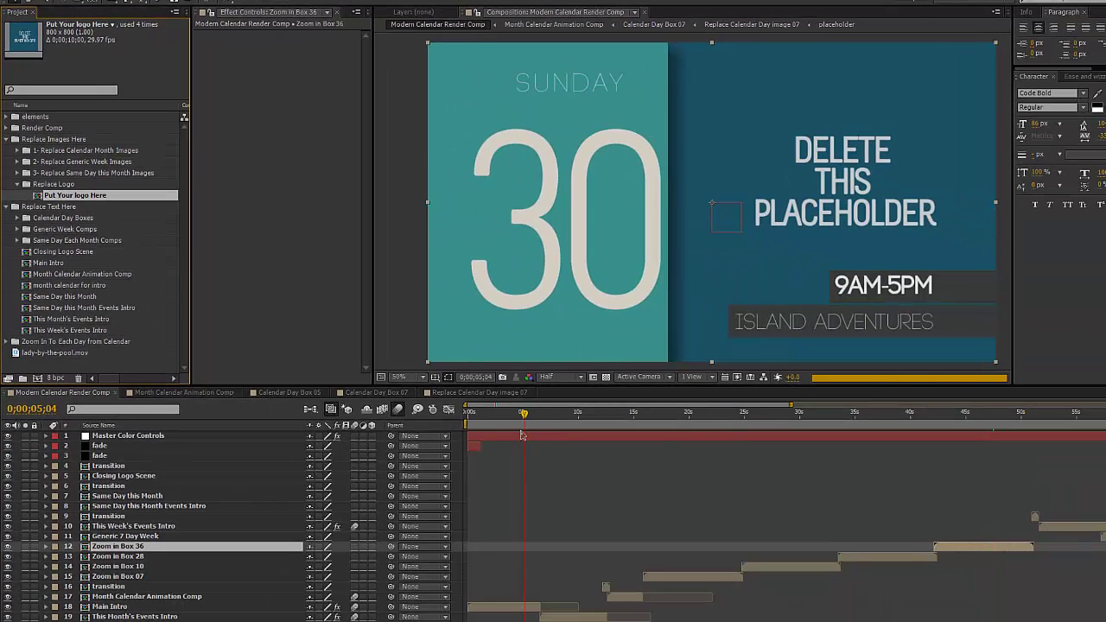